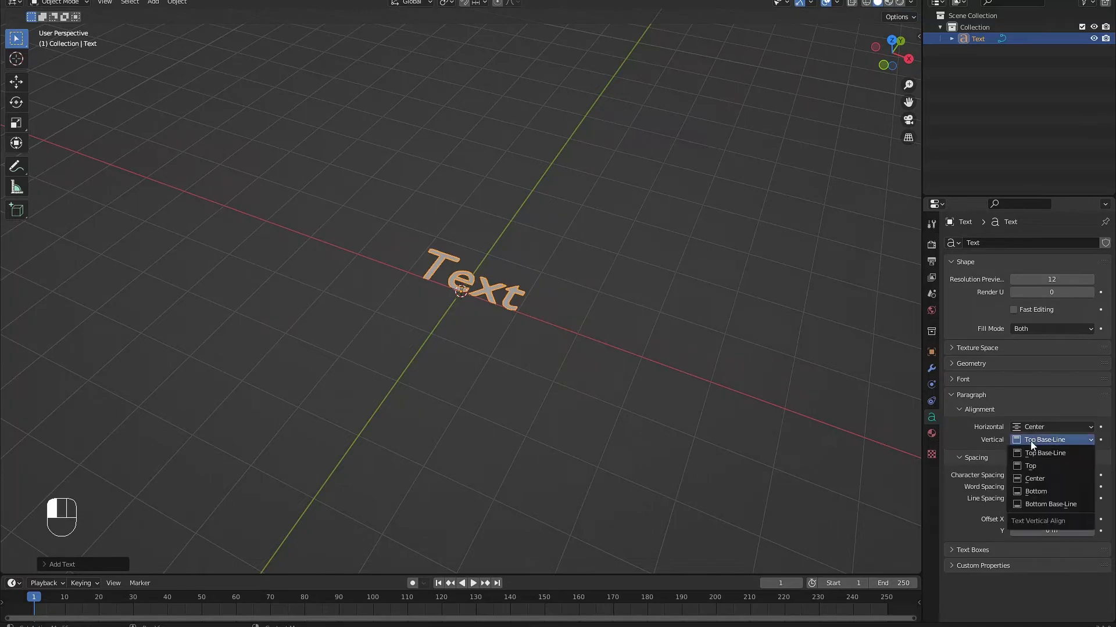
Centre the text vertically and load the solid, non-outline Batman Forever font from D:\Fonts\batman_forever as its regular font
left_click(1033, 479)
middle_click_drag(776, 365, 827, 385)
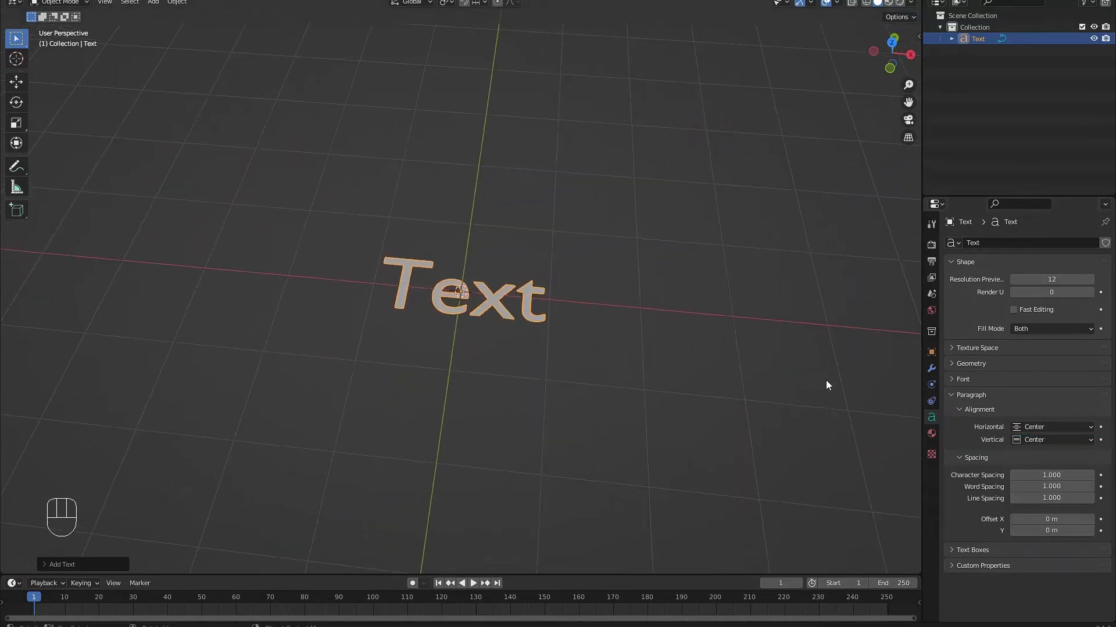
left_click(964, 380)
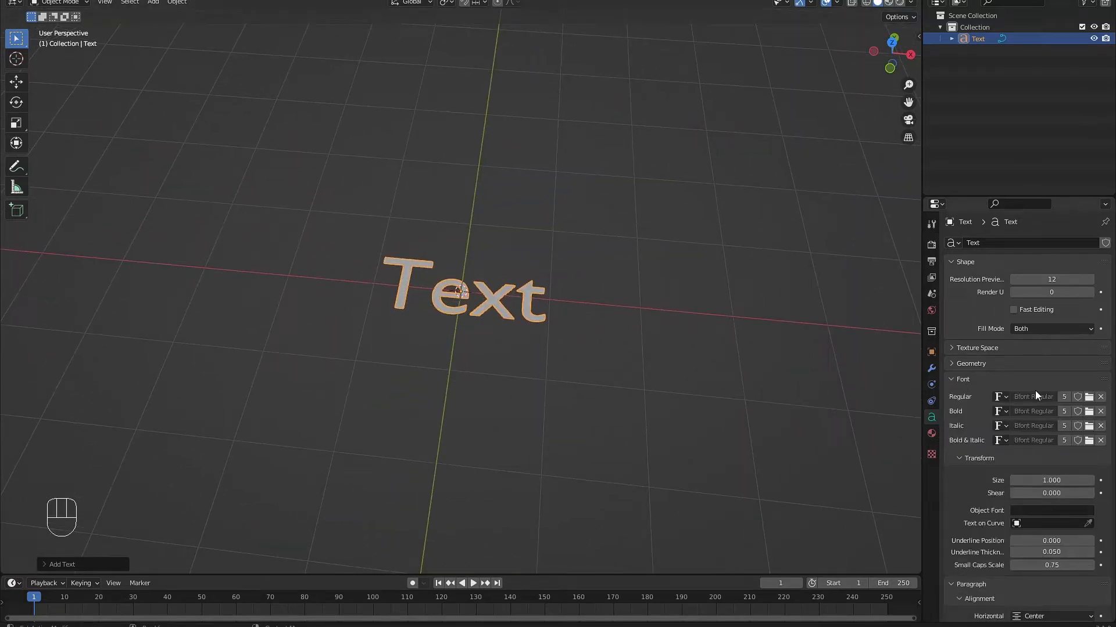
left_click(1089, 397)
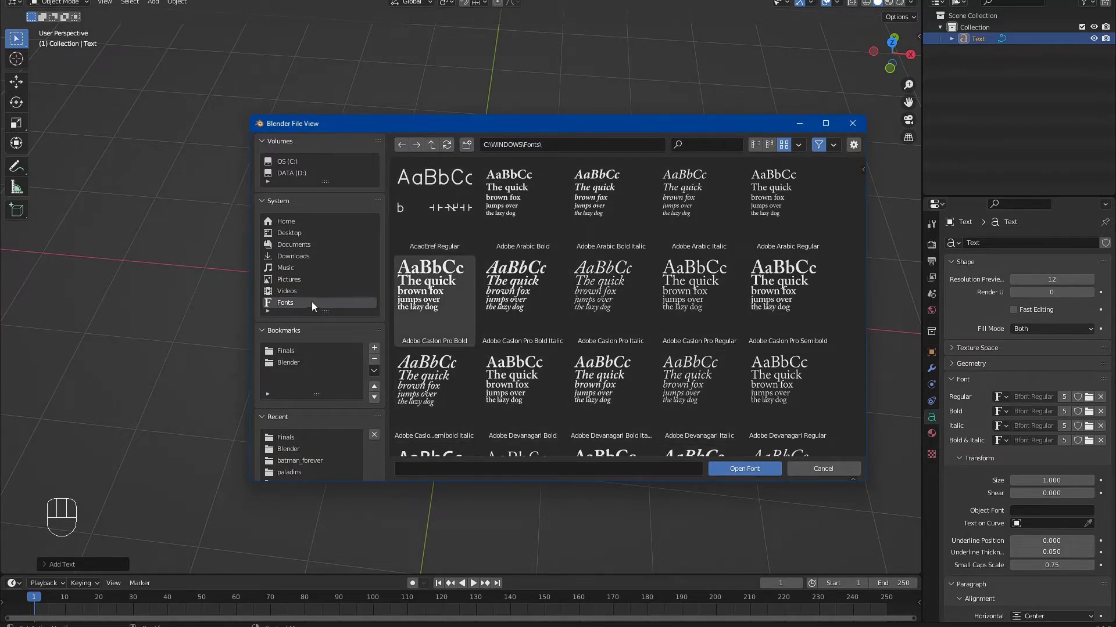
left_click(326, 170)
double_click(437, 284)
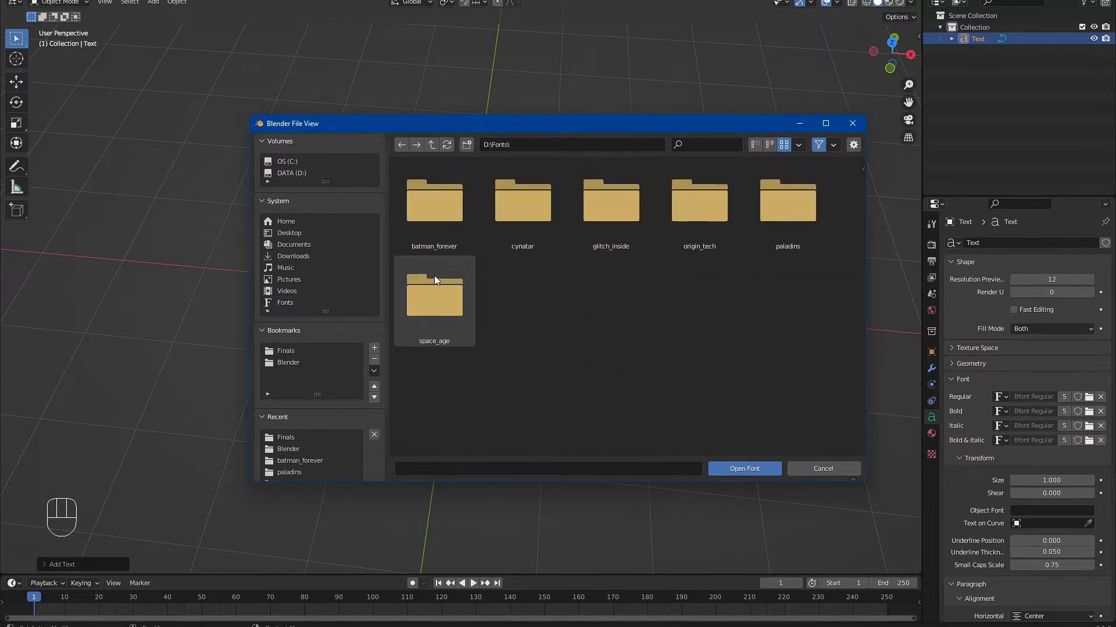
double_click(423, 227)
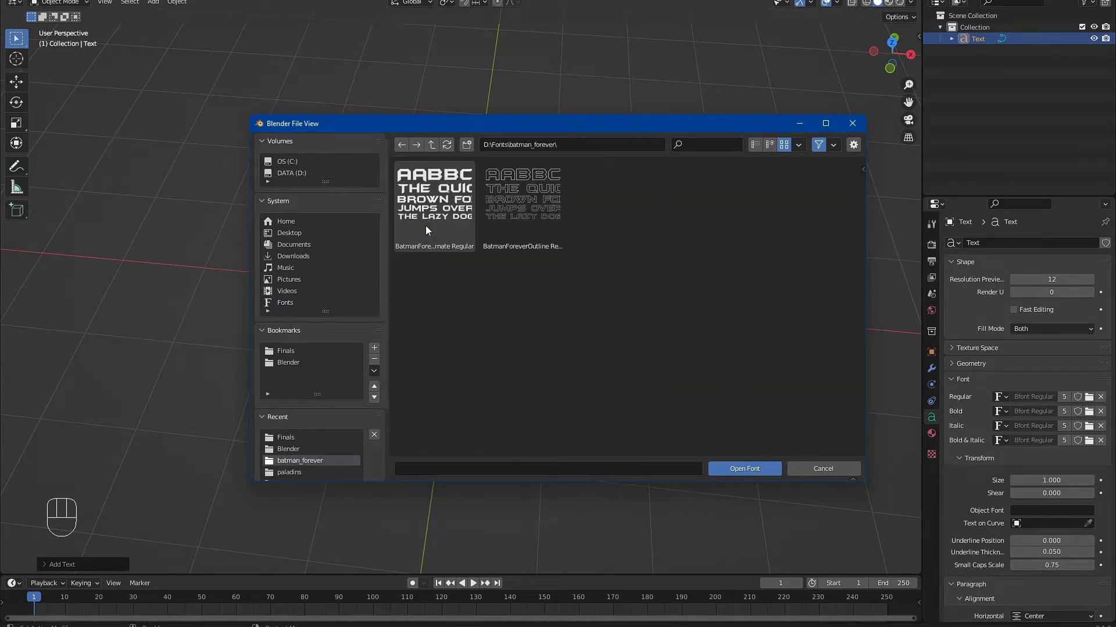
double_click(425, 230)
mouse_move(518, 374)
middle_mouse_down()
mouse_move(493, 344)
mouse_move(528, 357)
middle_mouse_up()
Replace the default wording of the text object with COLD
key("Tab")
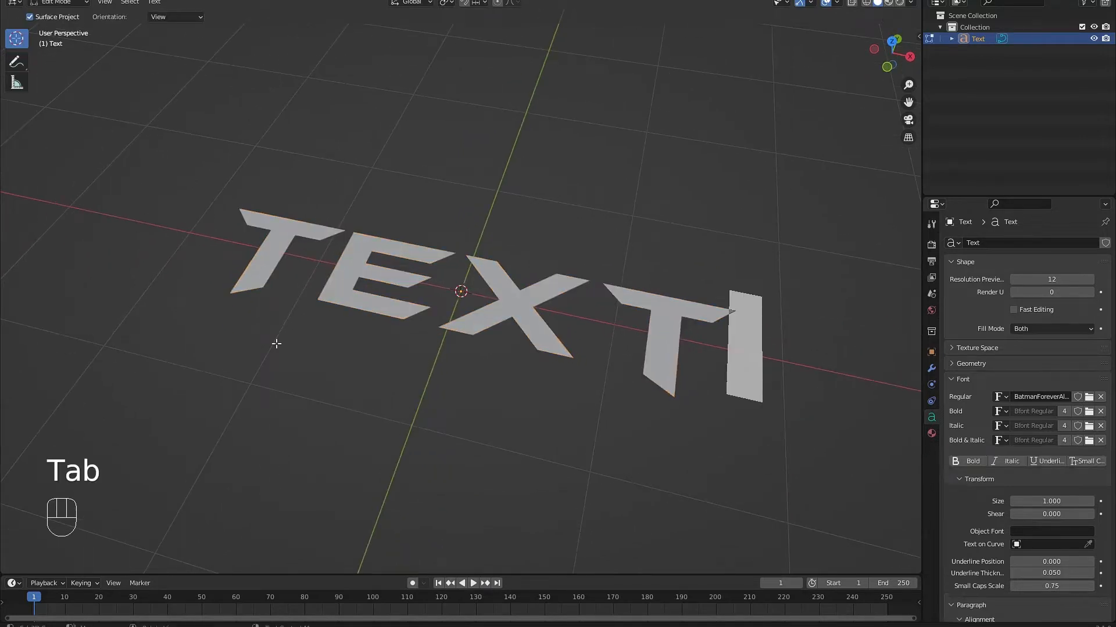
key("BackSpace")
key("BackSpace")
key("BackSpace")
key("BackSpace")
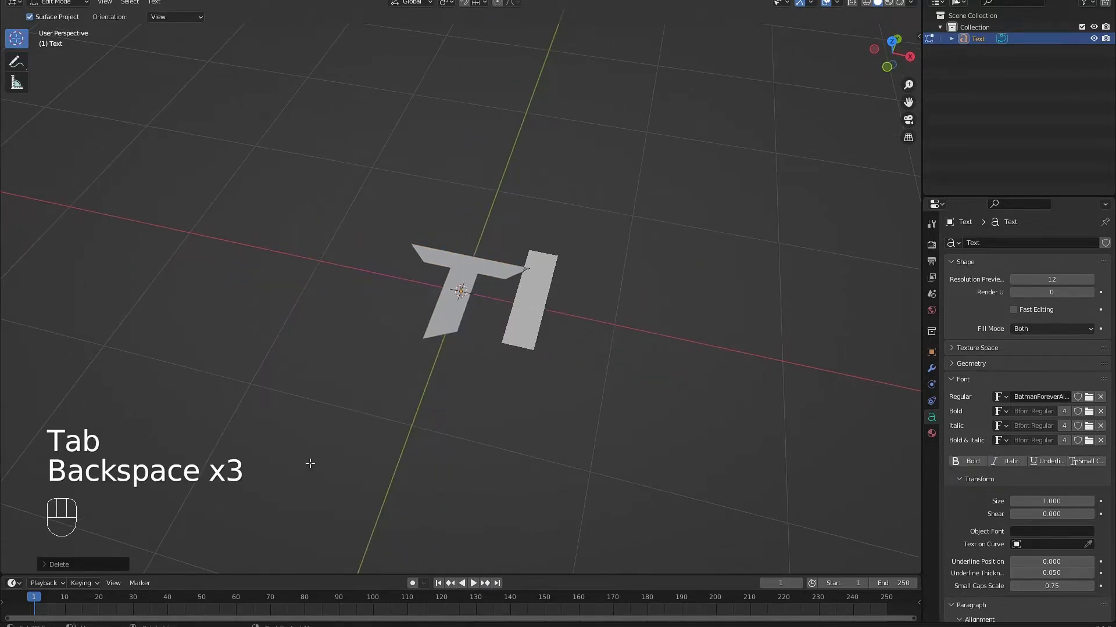
type("F")
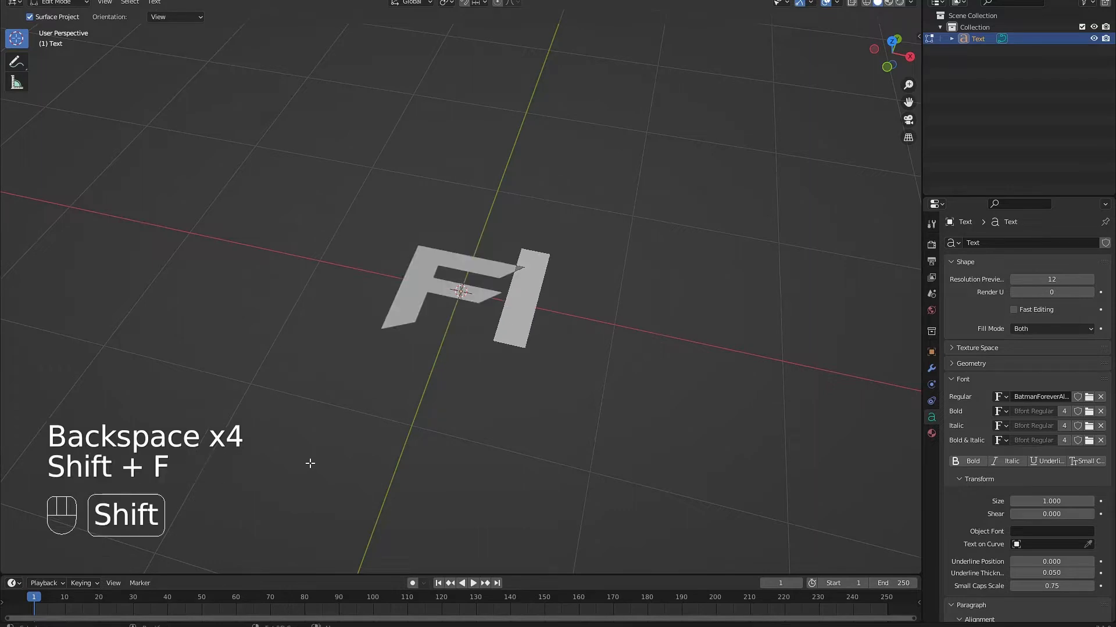
key("BackSpace")
type("COLD")
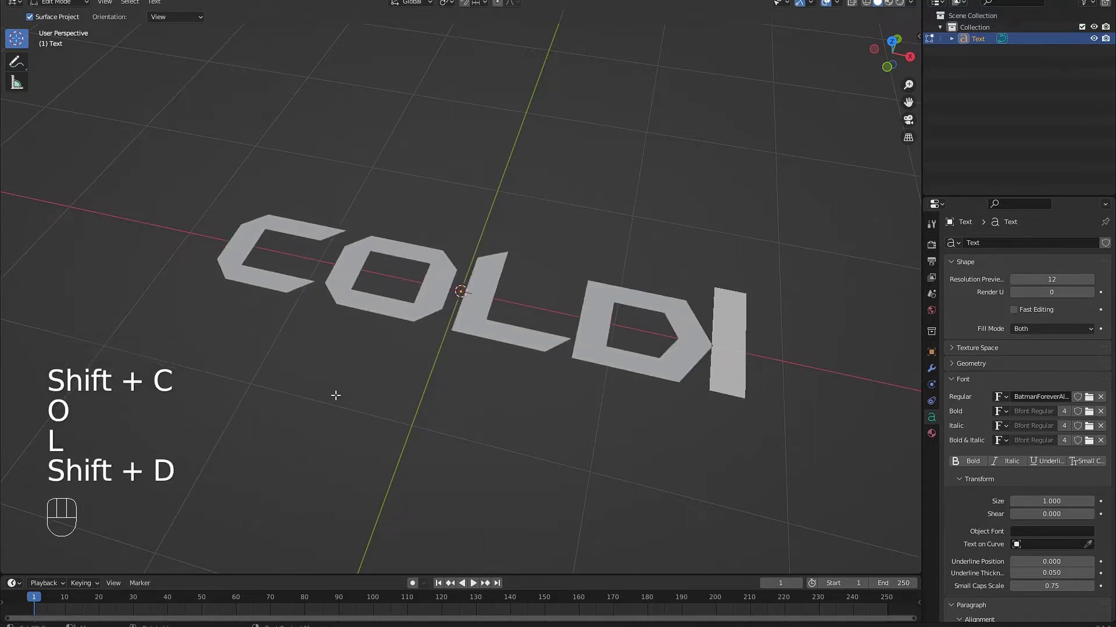
key("Tab")
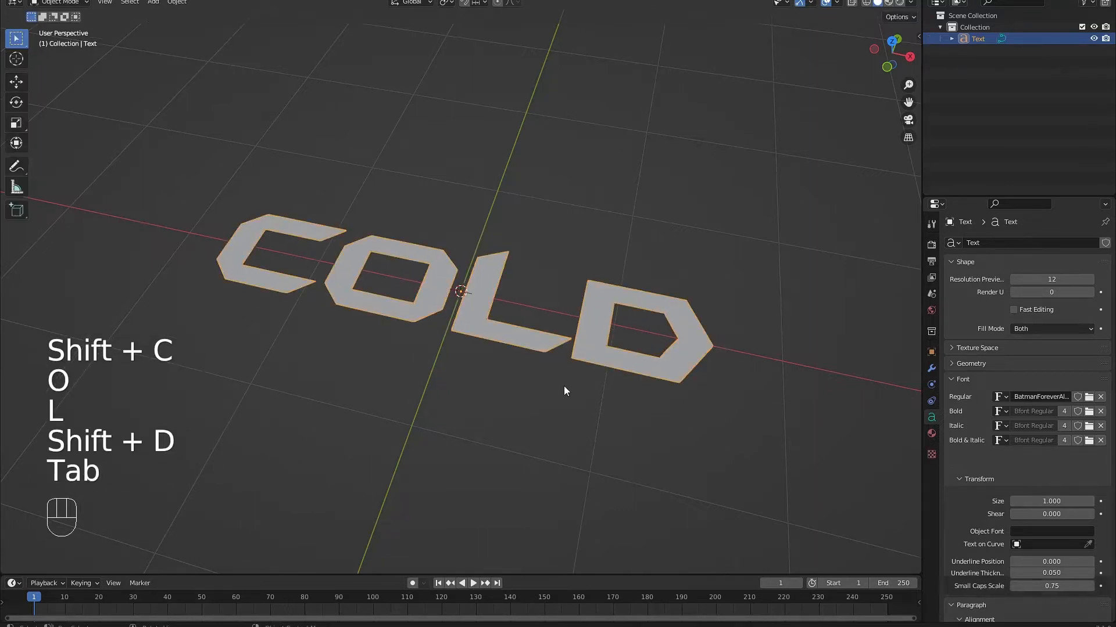
Set the COLD text's Extrude value to 0.05 m
middle_click_drag(564, 386, 470, 430)
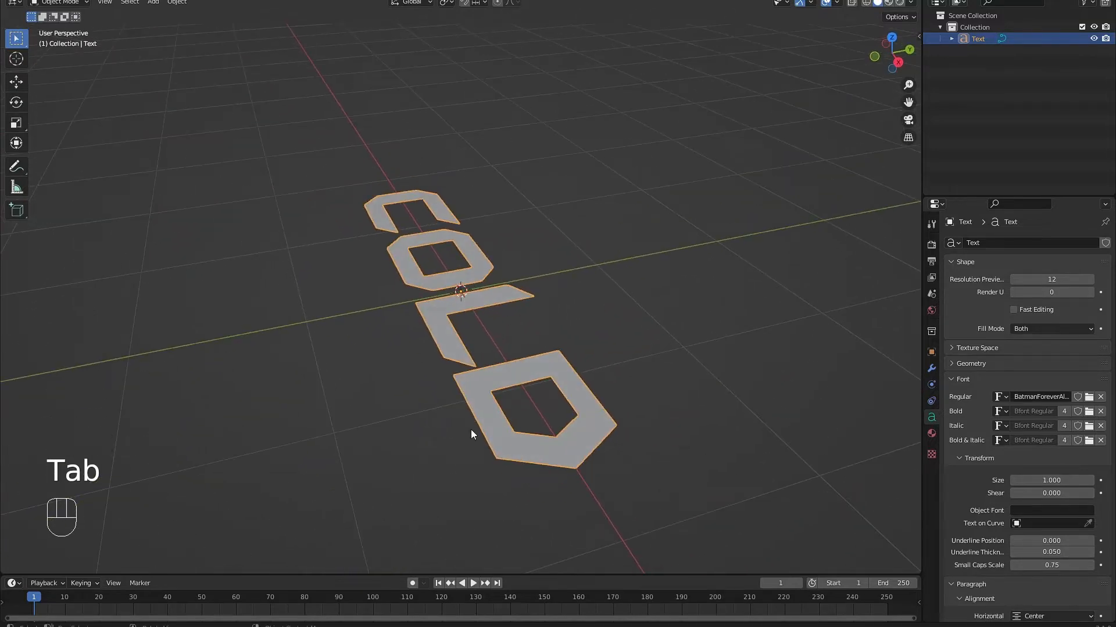
left_click(995, 377)
left_click(989, 363)
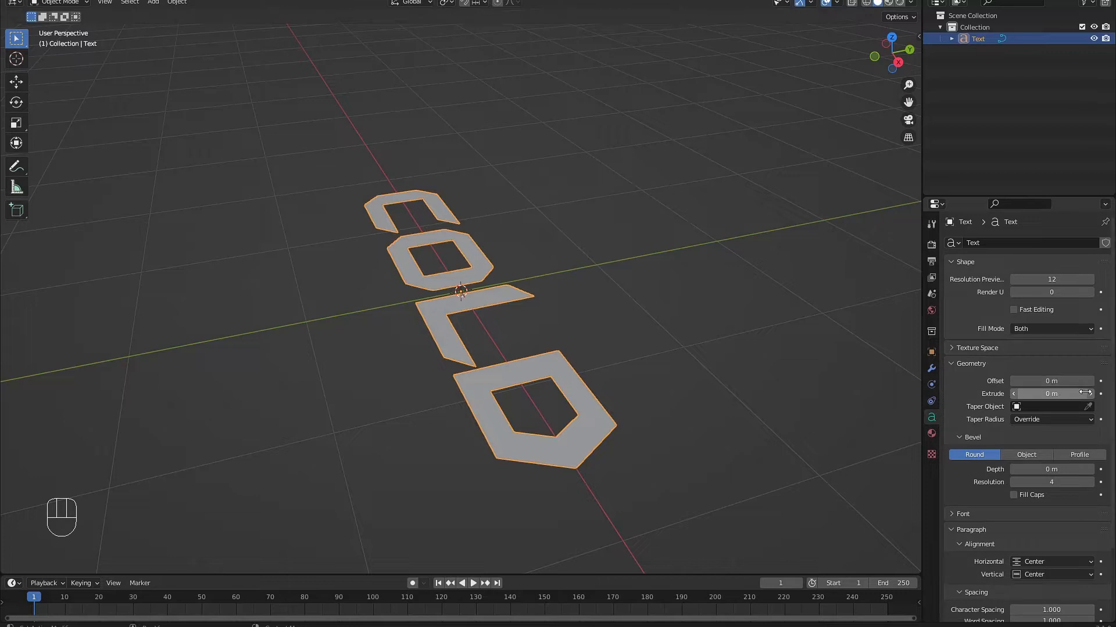
left_click(1040, 394)
type(".0")
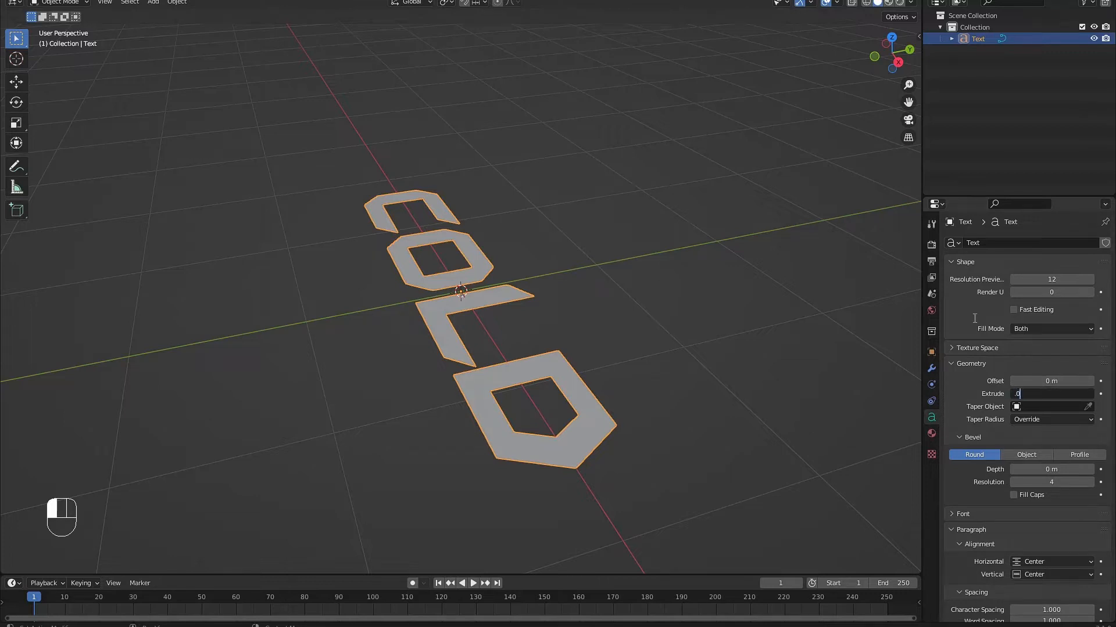
type("5")
key("Return")
Rotate the text 90° about the global X axis so that it stands upright
middle_click_drag(243, 383, 266, 329)
key("r")
key("x")
key("KP_9")
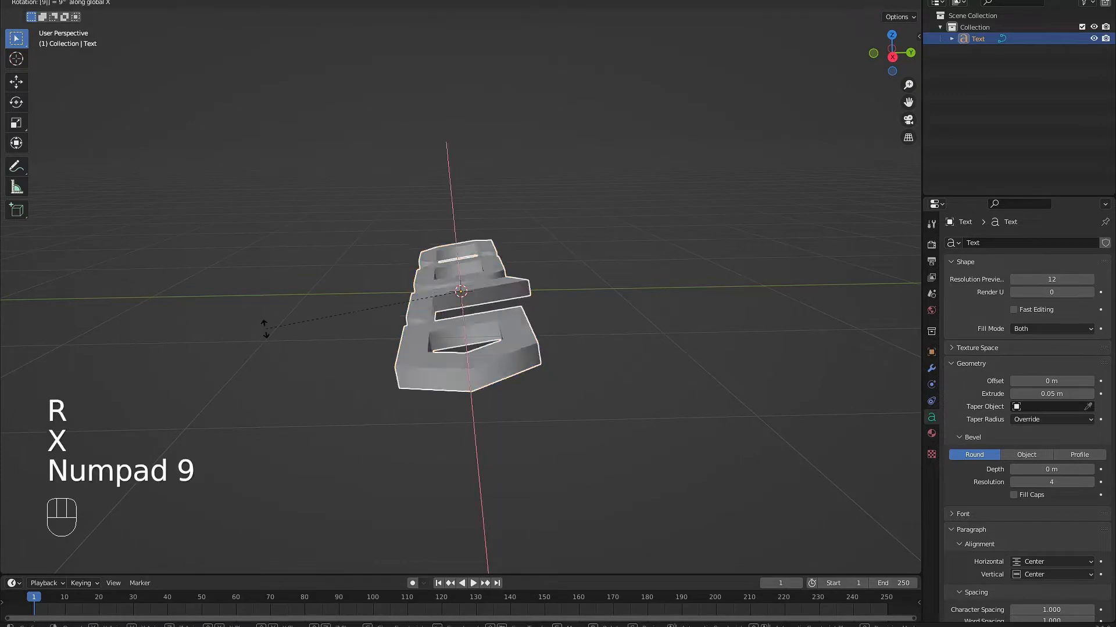
key("KP_0")
key("KP_Enter")
Raise the text's bevel depth by one increment to give the letter edges a small bevel
middle_click_drag(419, 253, 477, 240)
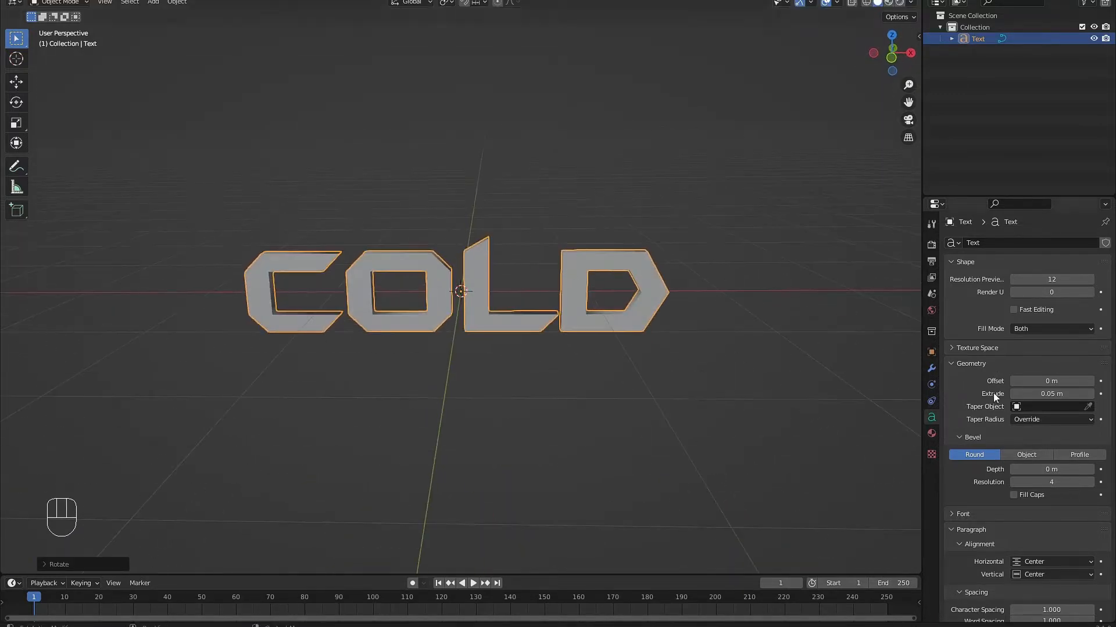
left_click(1090, 470)
middle_click_drag(786, 321, 730, 360)
scroll(551, 283, "up", 3)
Enable Ambient Occlusion, Bloom, Screen Space Reflections and Motion Blur for the Eevee render engine
middle_click_drag(489, 280, 524, 263)
left_click(931, 245)
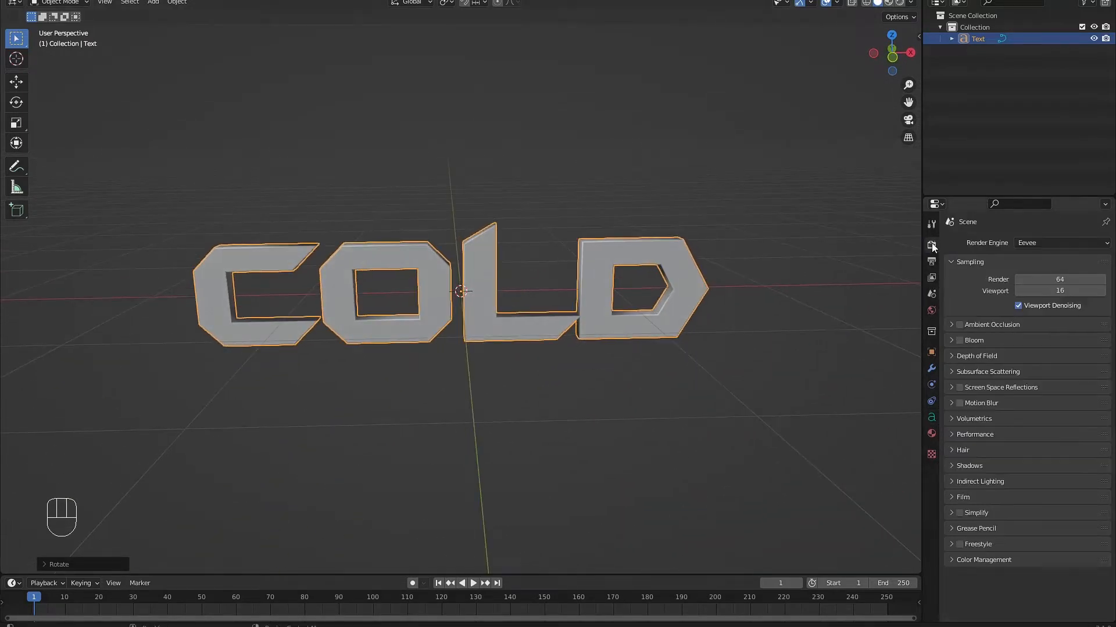
left_click_drag(959, 325, 958, 406)
Switch the render engine to Cycles and set its device to GPU Compute
left_click(1039, 240)
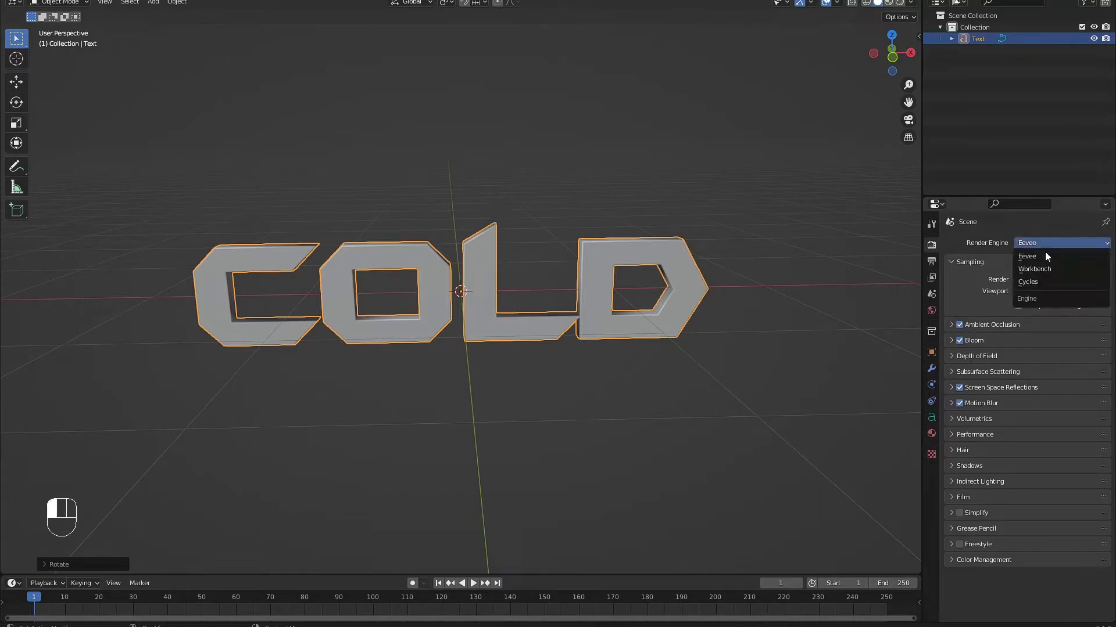
left_click(1031, 282)
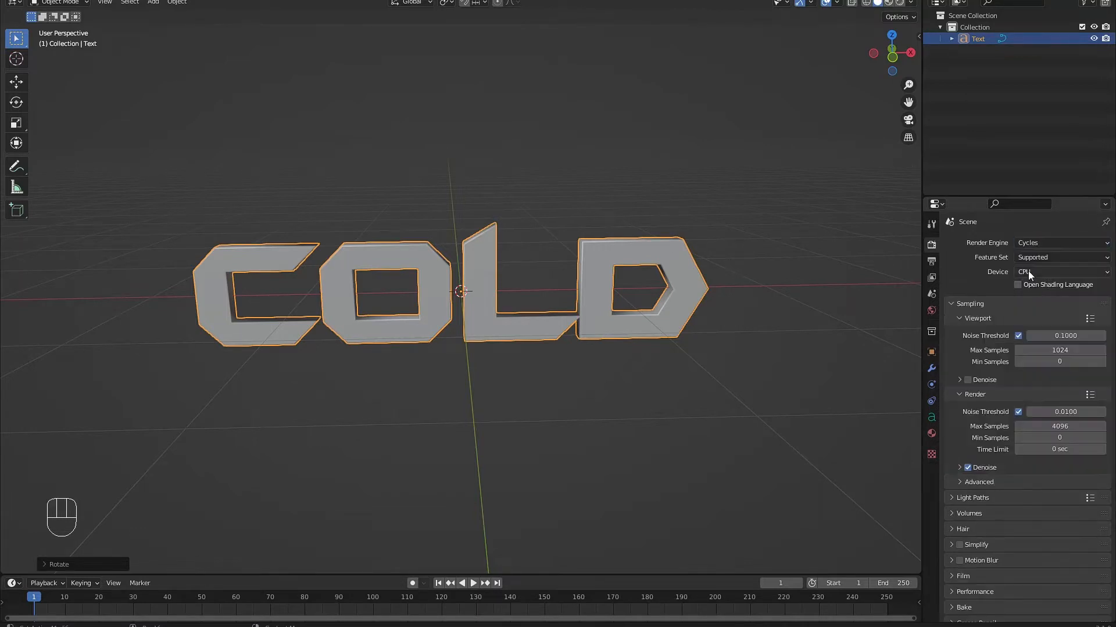
left_click(1027, 271)
left_click(1037, 298)
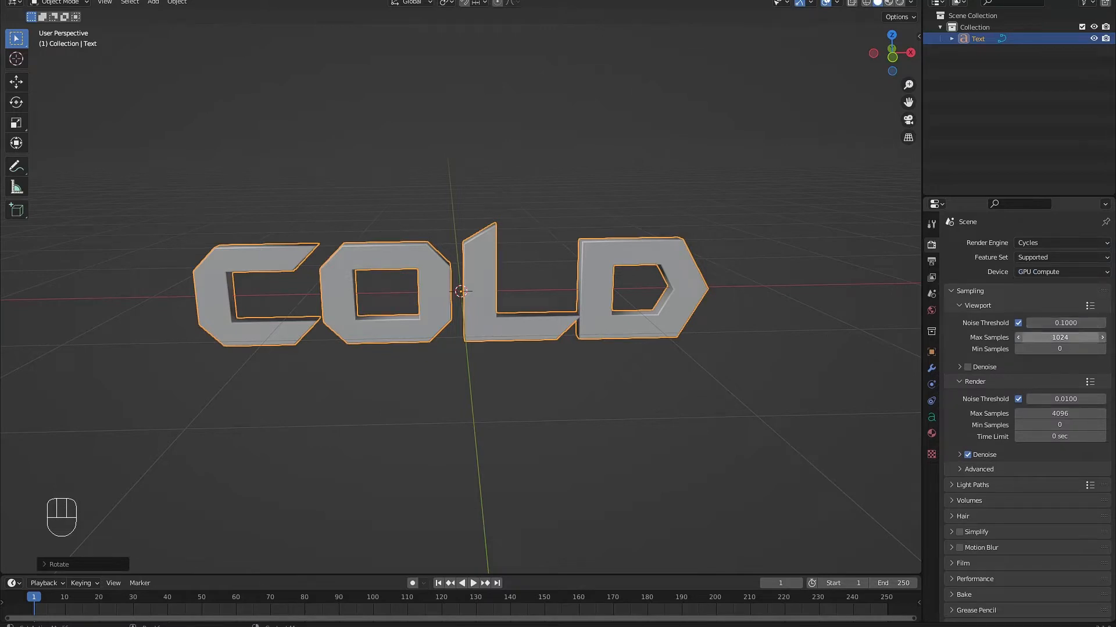
Set the maximum samples to 32 for the viewport and 80 for rendering, and disable render denoising
left_click(1052, 338)
type("32")
key("Return")
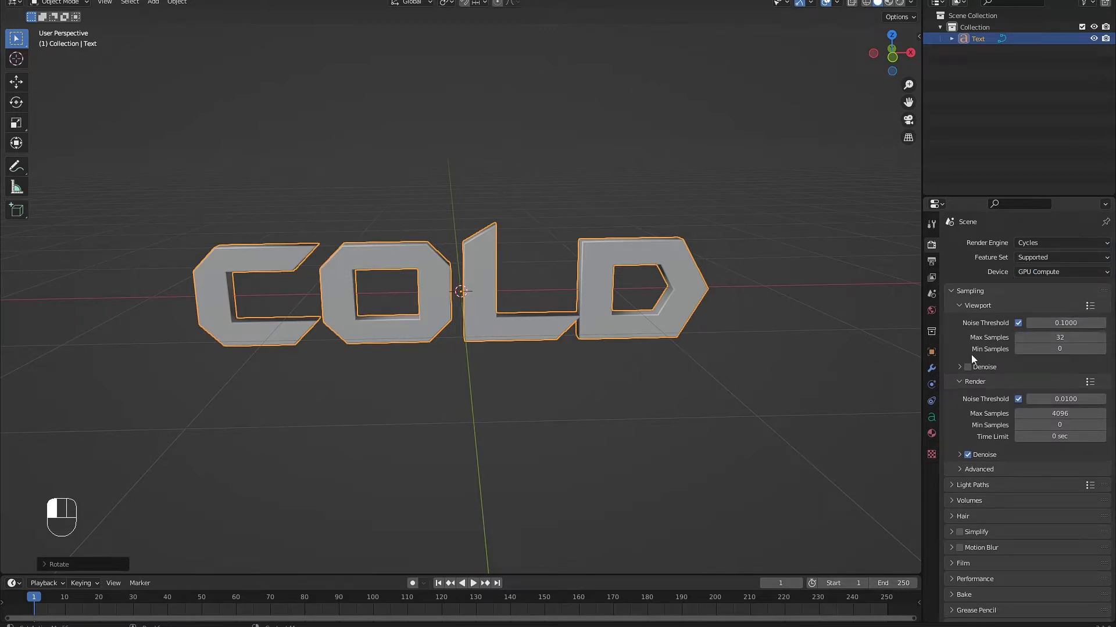
left_click(1063, 414)
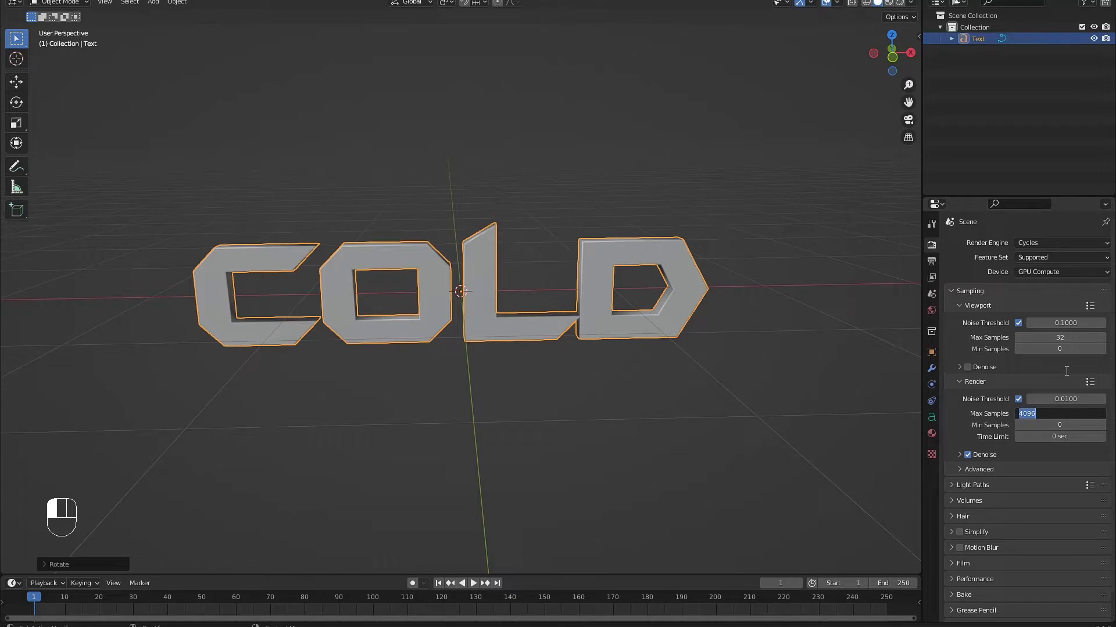
type("80")
key("Return")
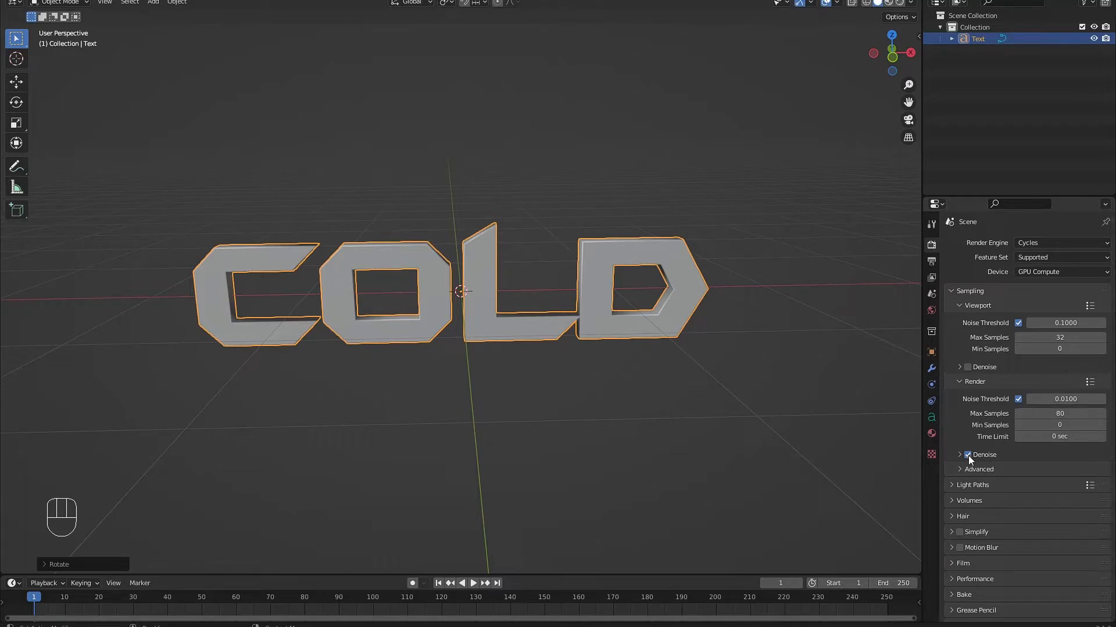
Set all the light path maximum bounces, from Total through Transparent, to 1
left_click(982, 487)
scroll(992, 485, "down", 3)
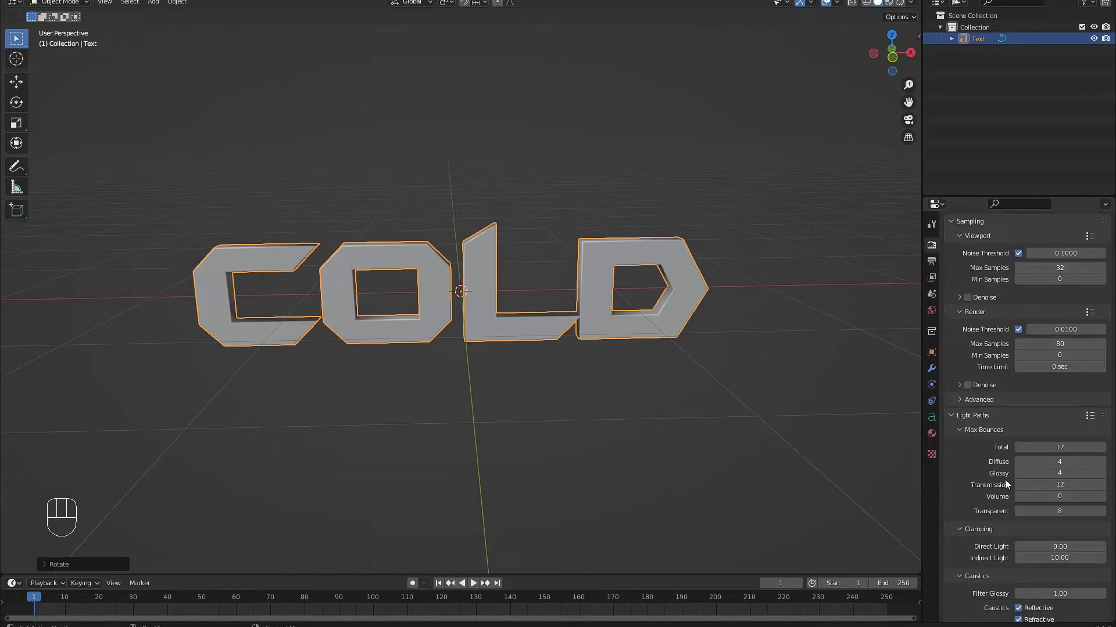
left_click_drag(1042, 512, 1042, 412)
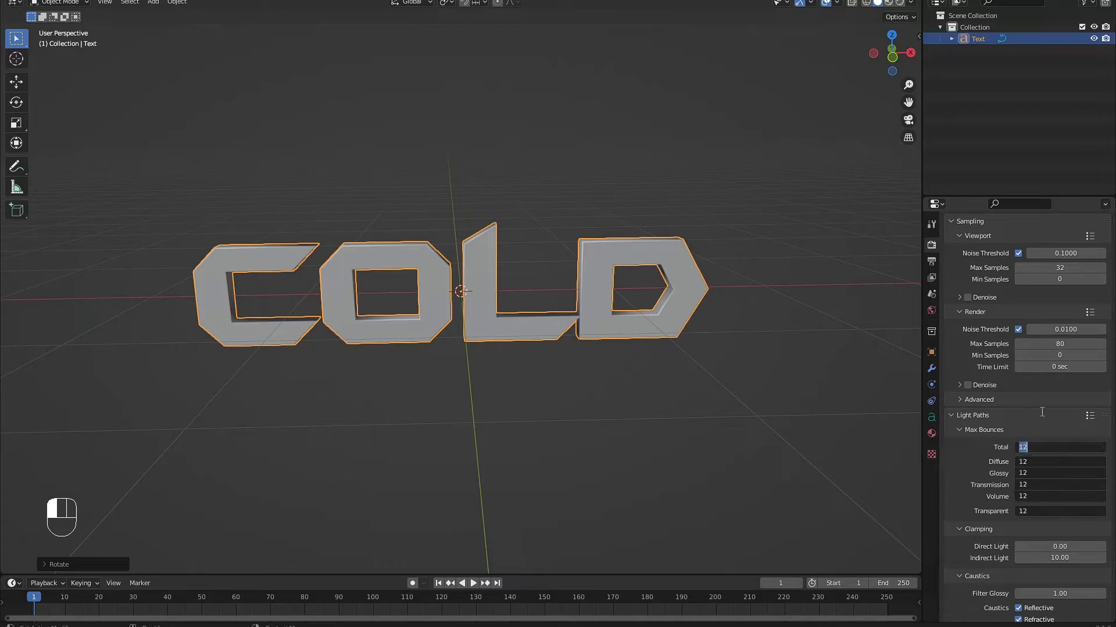
type("1")
key("Return")
Disable both reflective and refractive caustics in the light path settings
scroll(1040, 411, "down", 2)
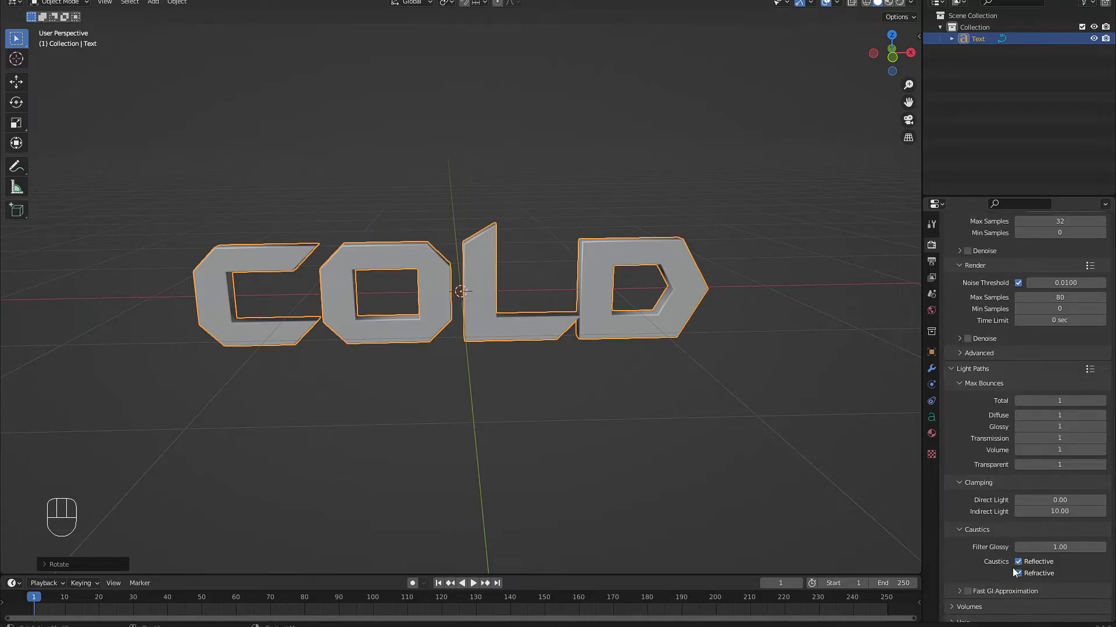
left_click_drag(1017, 573, 1018, 562)
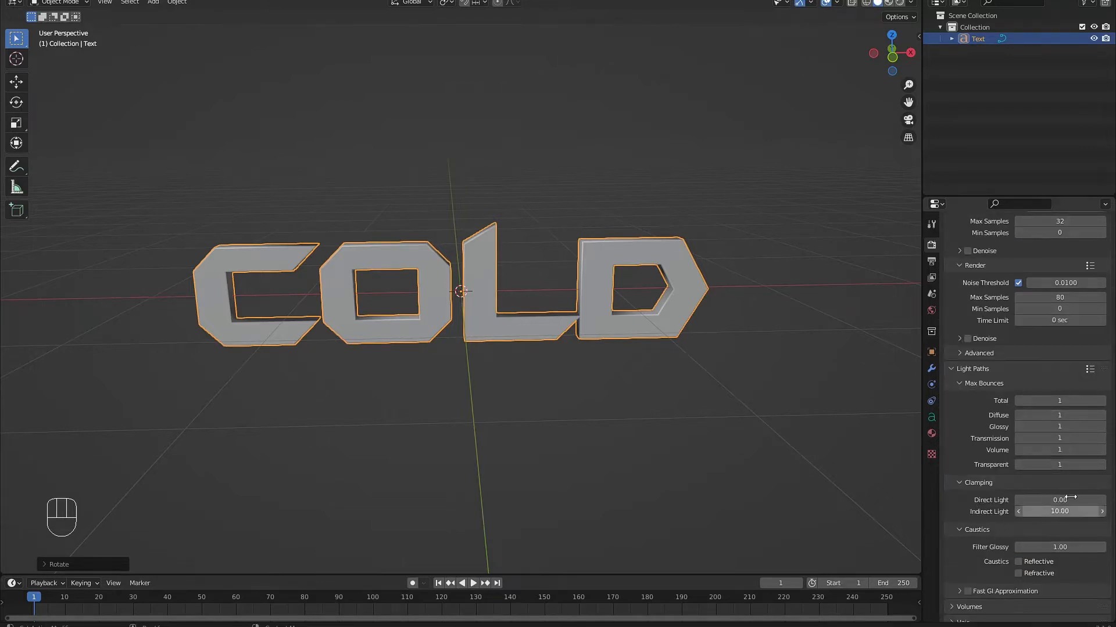
left_click(988, 370)
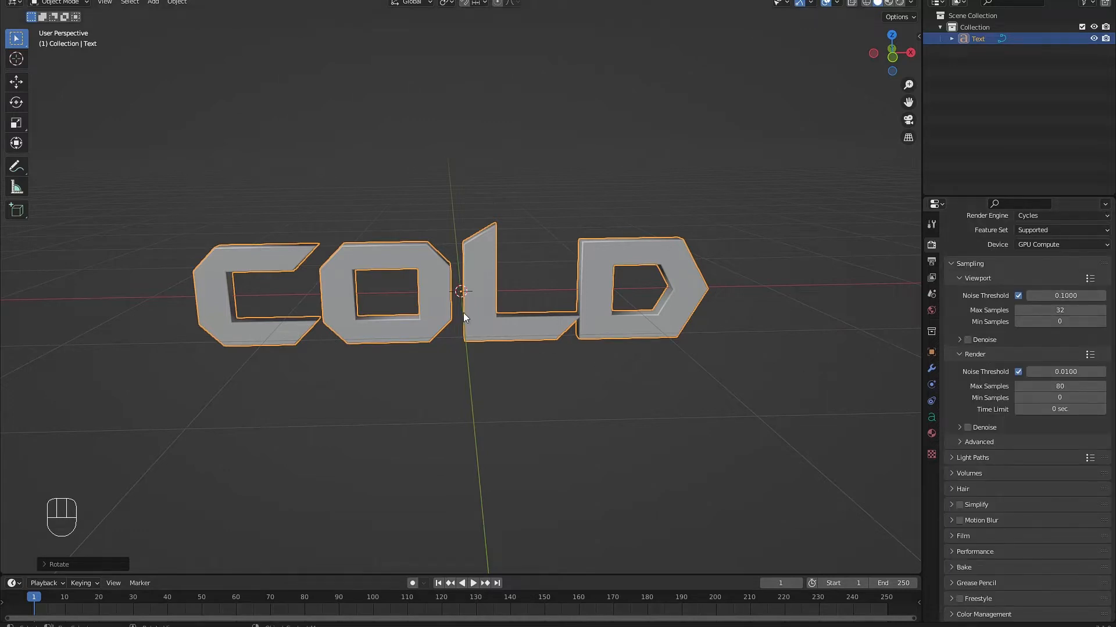
Switch to the Shading workspace and remove the file browser and image editor areas, leaving the viewport and shader editor full width
middle_click_drag(463, 314, 388, 156)
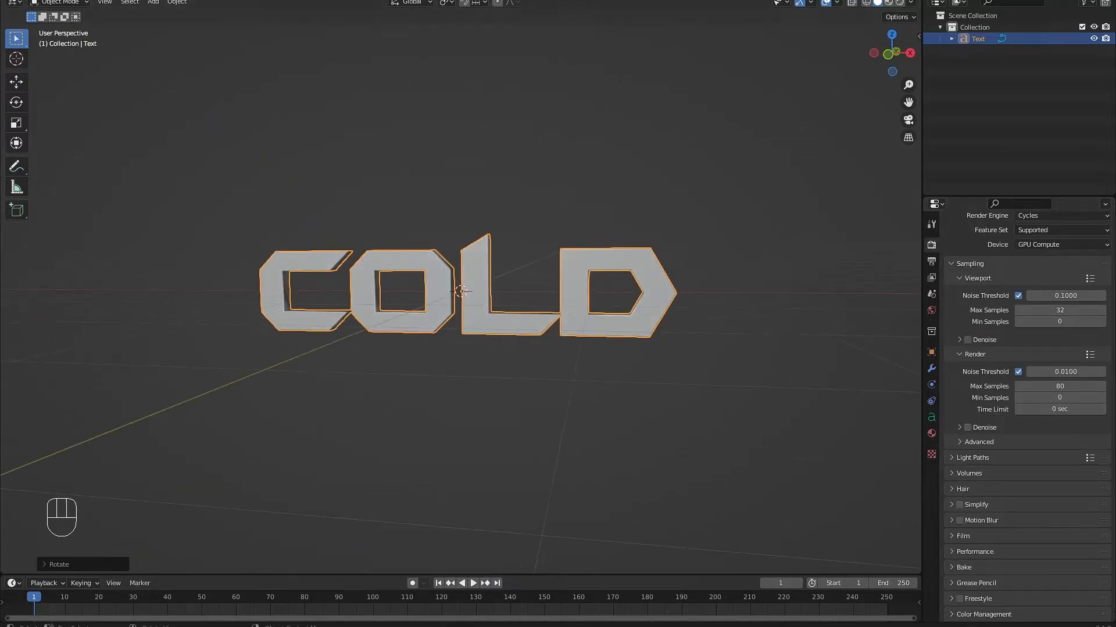
left_click(378, 1)
scroll(387, 280, "up", 4)
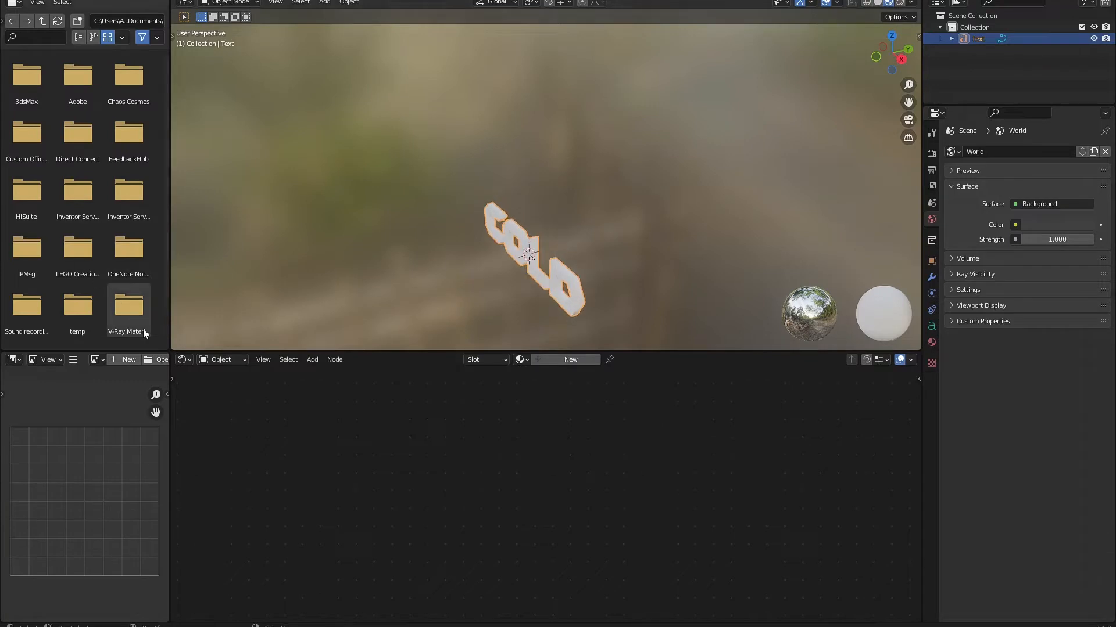
mouse_move(173, 349)
left_mouse_down()
mouse_move(146, 348)
mouse_move(159, 360)
left_mouse_up()
middle_click_drag(294, 278, 470, 219)
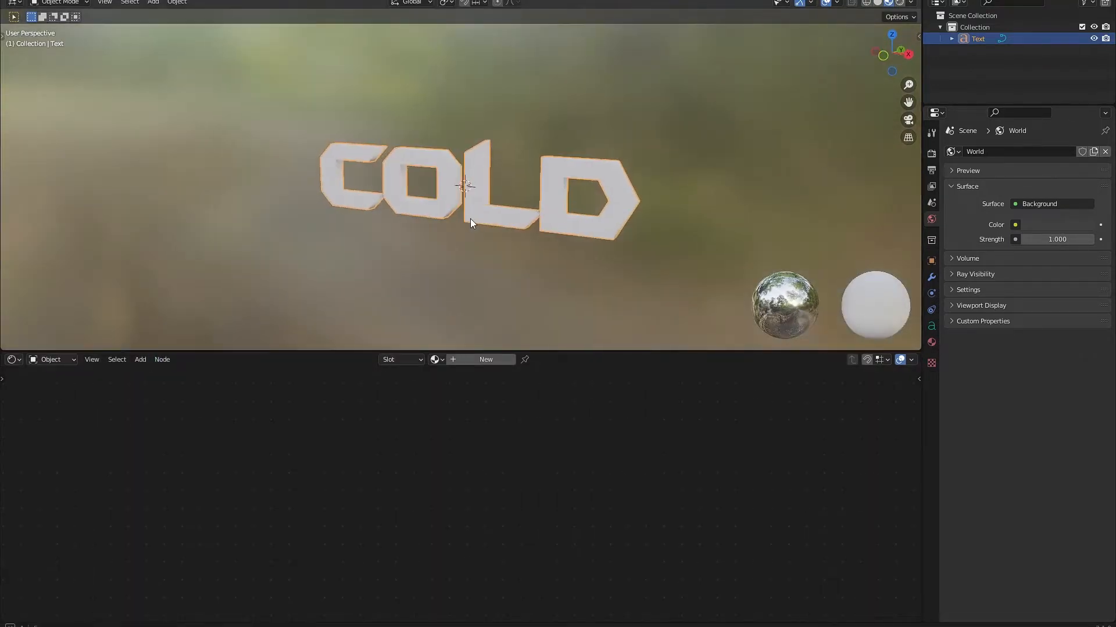
Create a new material for the COLD text and set its Principled BSDF Metallic value to 1.000
left_click(480, 359)
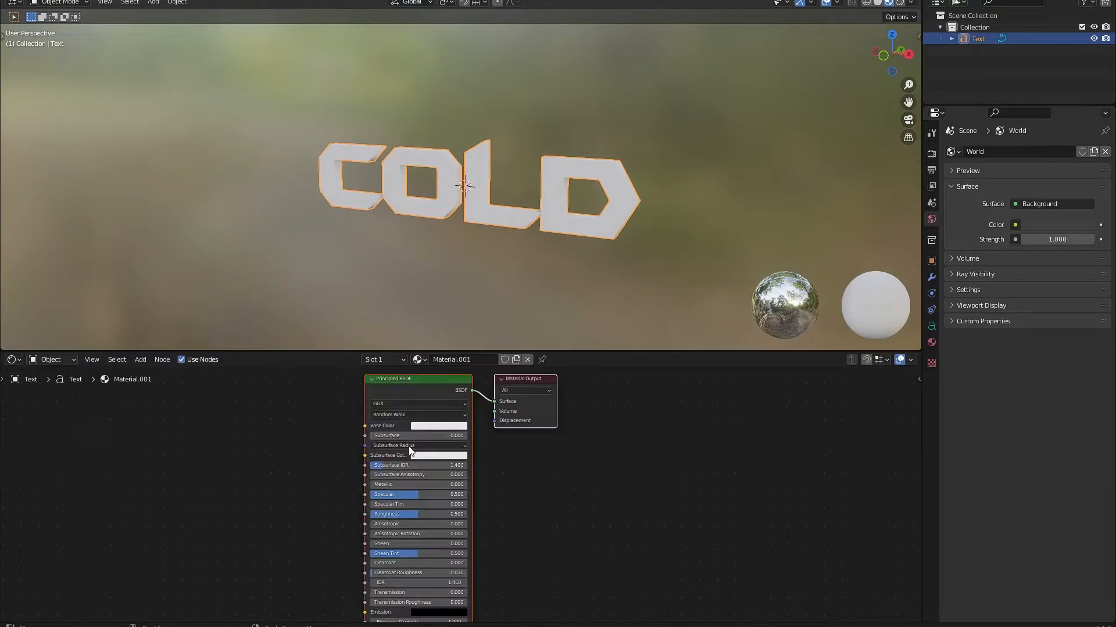
scroll(409, 451, "down", 1)
middle_click_drag(410, 451, 530, 437)
scroll(415, 455, "up", 1)
middle_click_drag(415, 454, 449, 480)
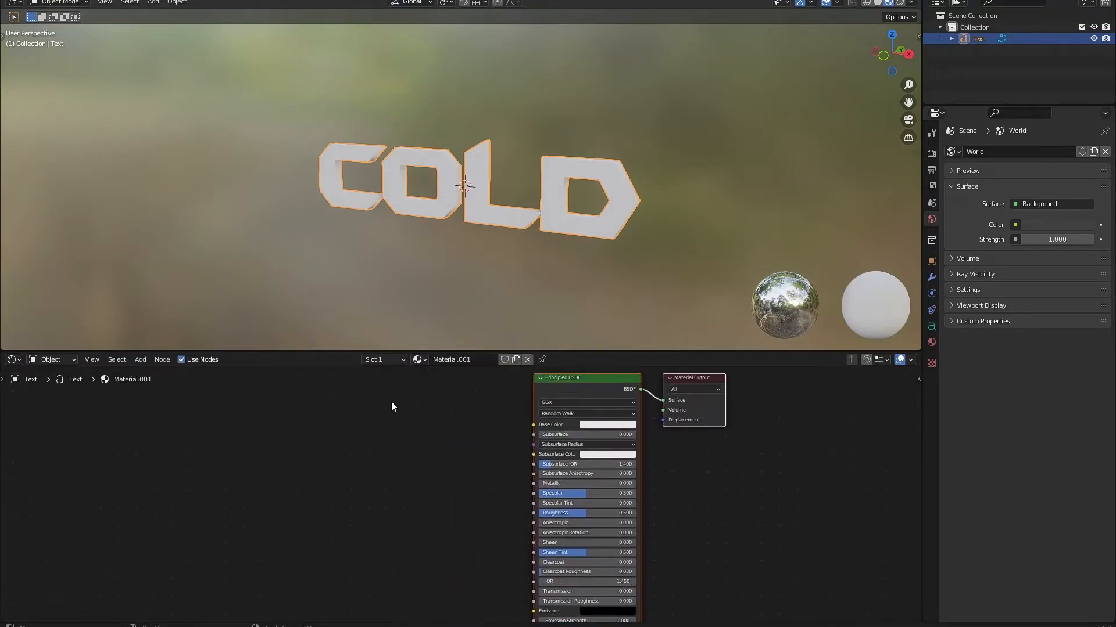
key("shift+a")
scroll(563, 482, "up", 1)
left_click_drag(563, 482, 663, 482)
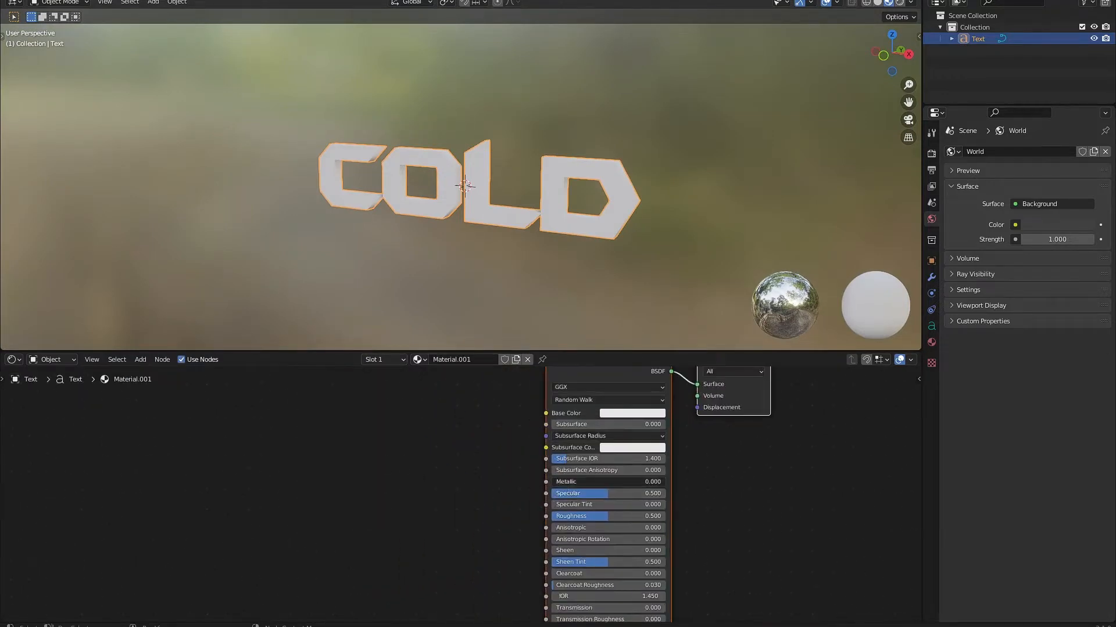
Add a ColorRamp node to the left of the Principled BSDF node
middle_click_drag(507, 385, 487, 420)
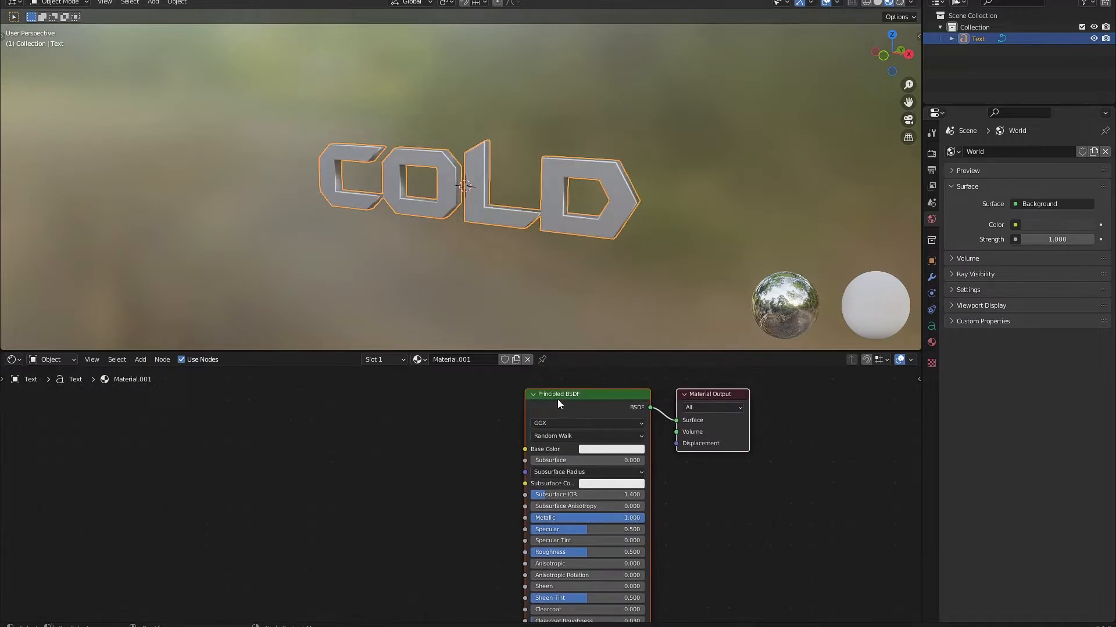
middle_click_drag(426, 446, 464, 449)
key("shift+a")
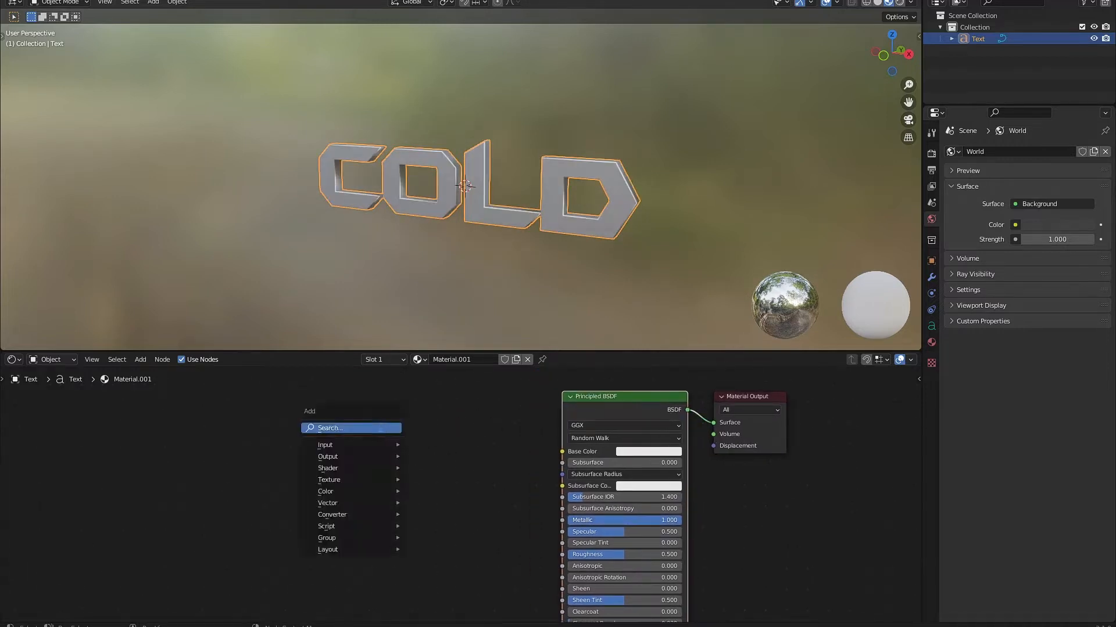
left_click(380, 428)
type("col")
key("Return")
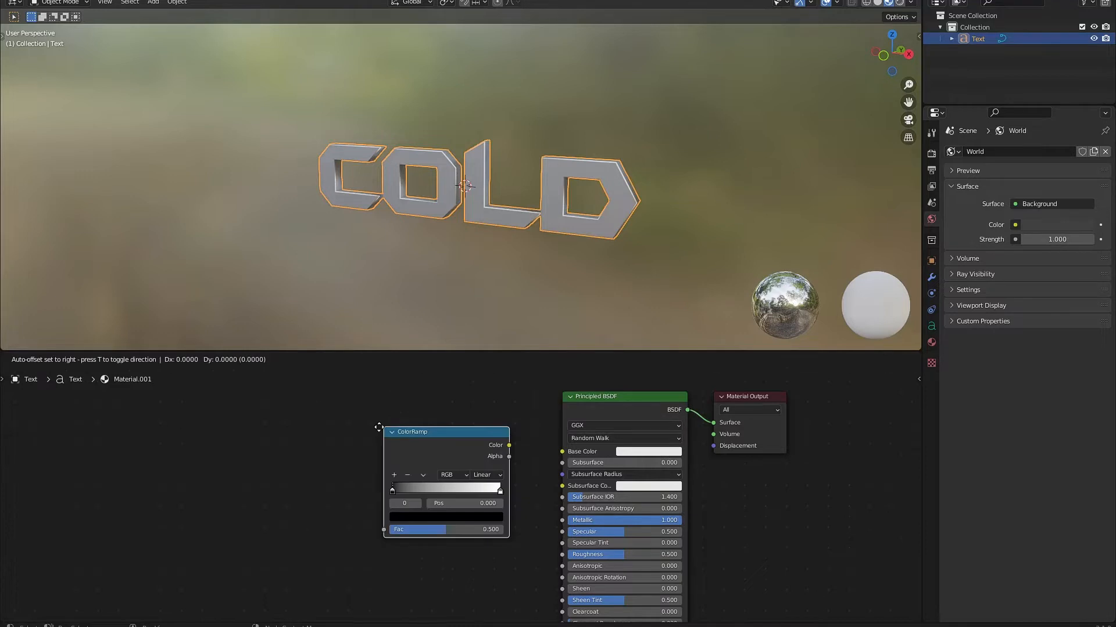
left_click(379, 427)
Add a Gradient Texture node to the left of the ColorRamp node
scroll(297, 457, "down", 3)
middle_click_drag(282, 449, 393, 447)
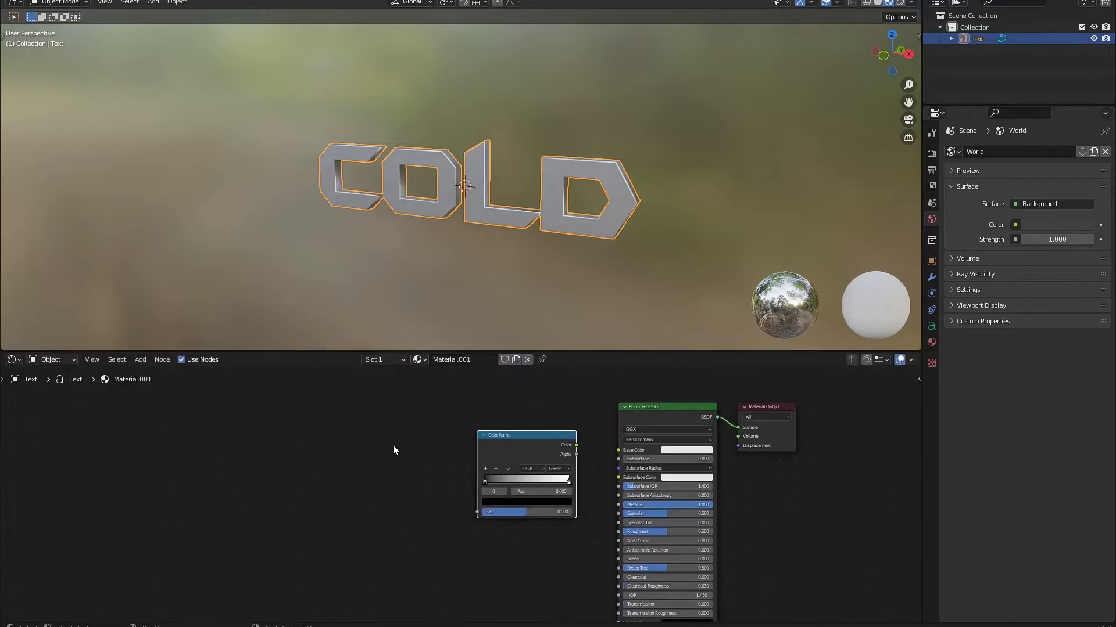
scroll(387, 446, "up", 1)
key("shift+a")
left_click(388, 441)
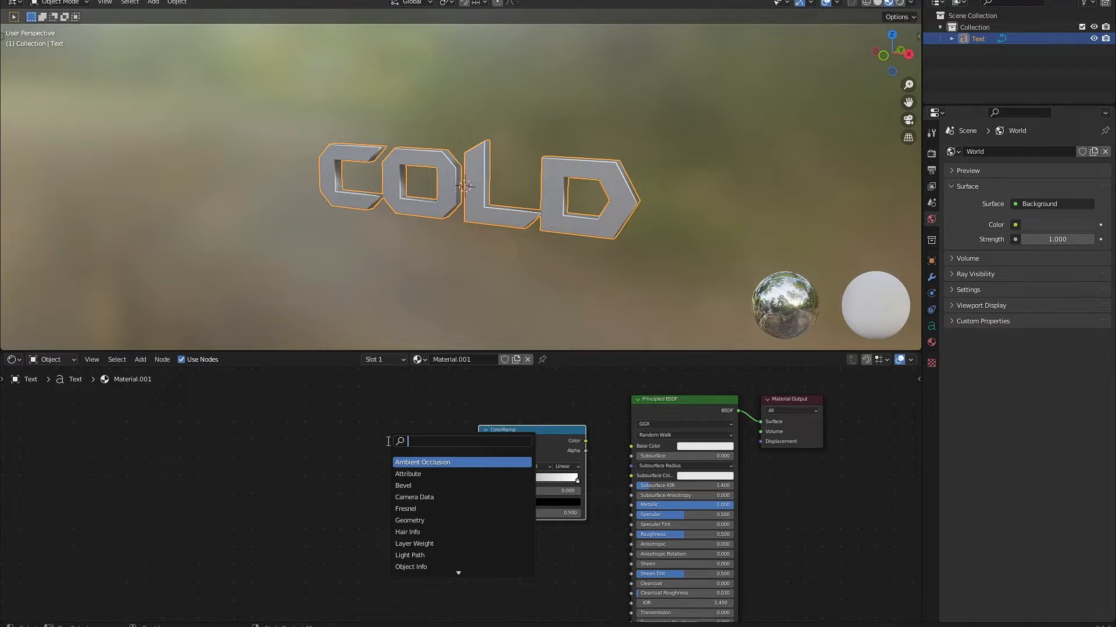
type("gra")
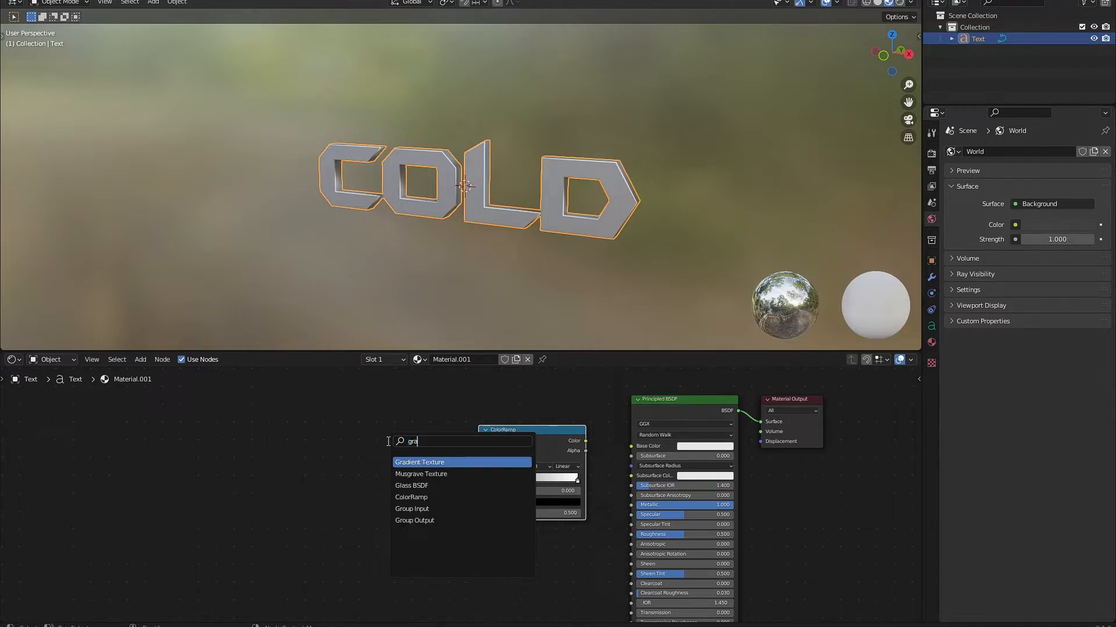
type("die")
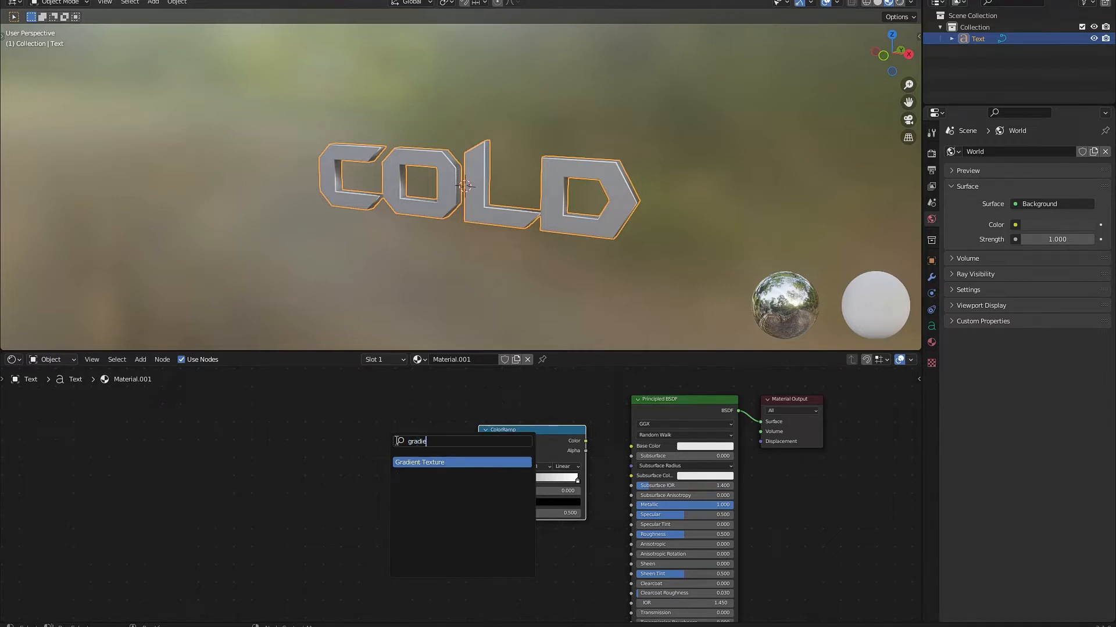
key("Return")
left_click(410, 455)
Add Texture Coordinate and Mapping nodes feeding the Gradient Texture, with the Object output connected to Mapping
scroll(410, 455, "up", 1)
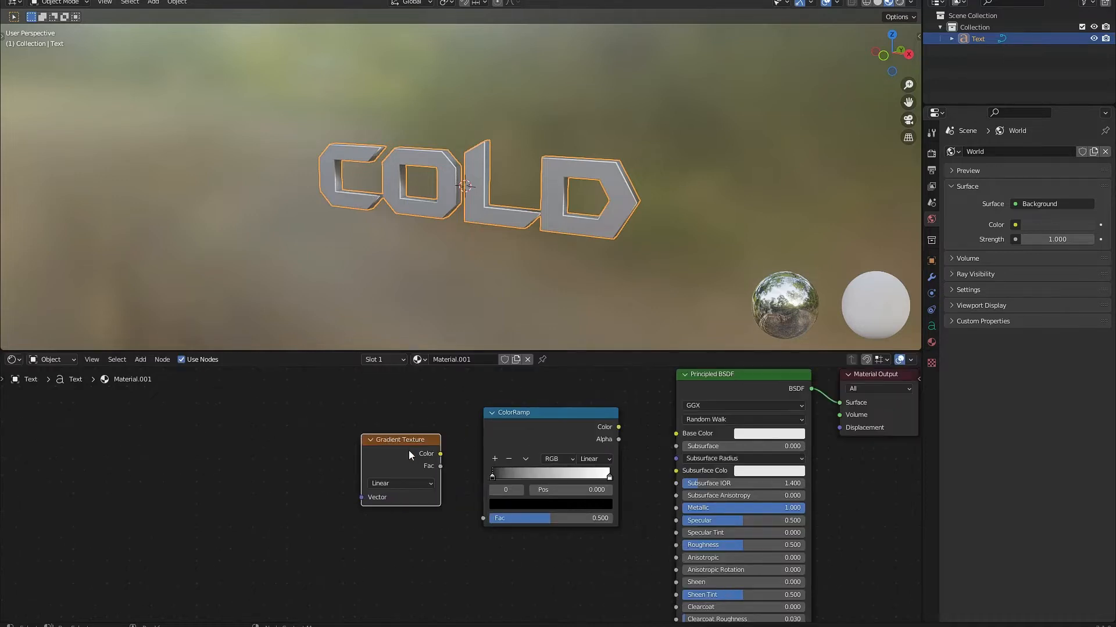
scroll(410, 456, "up", 1)
middle_click_drag(421, 455, 472, 465)
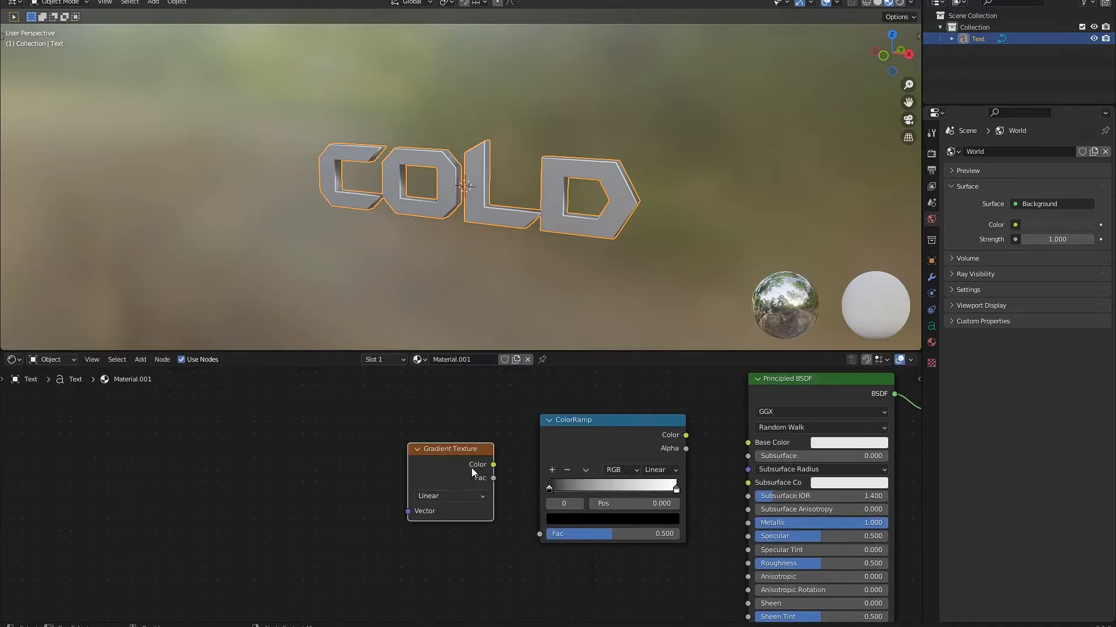
key("ctrl+t")
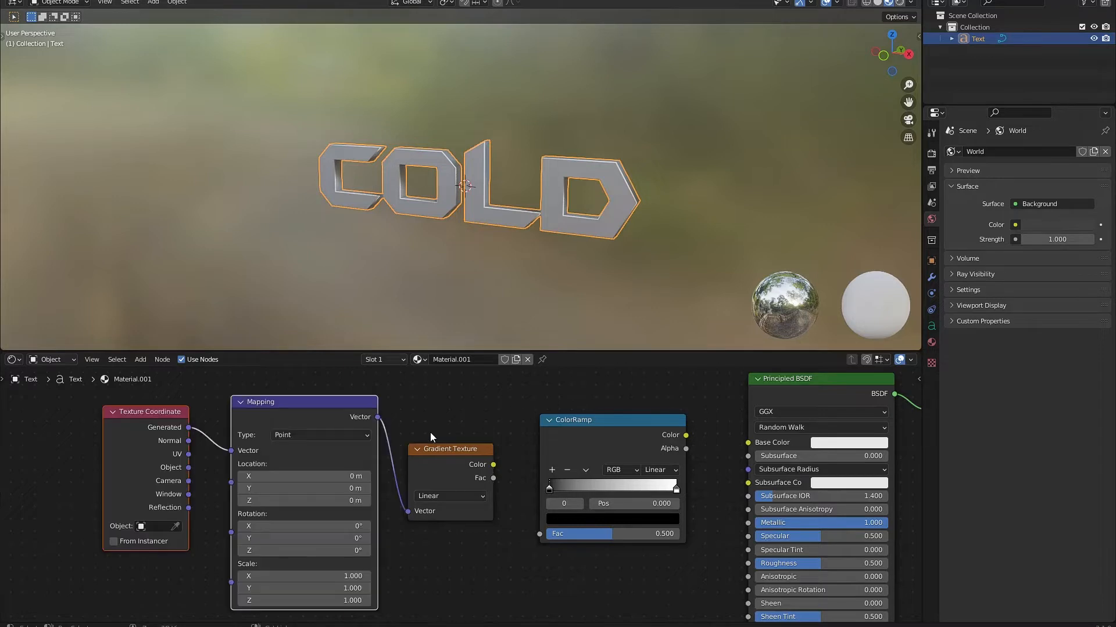
scroll(581, 500, "down", 1)
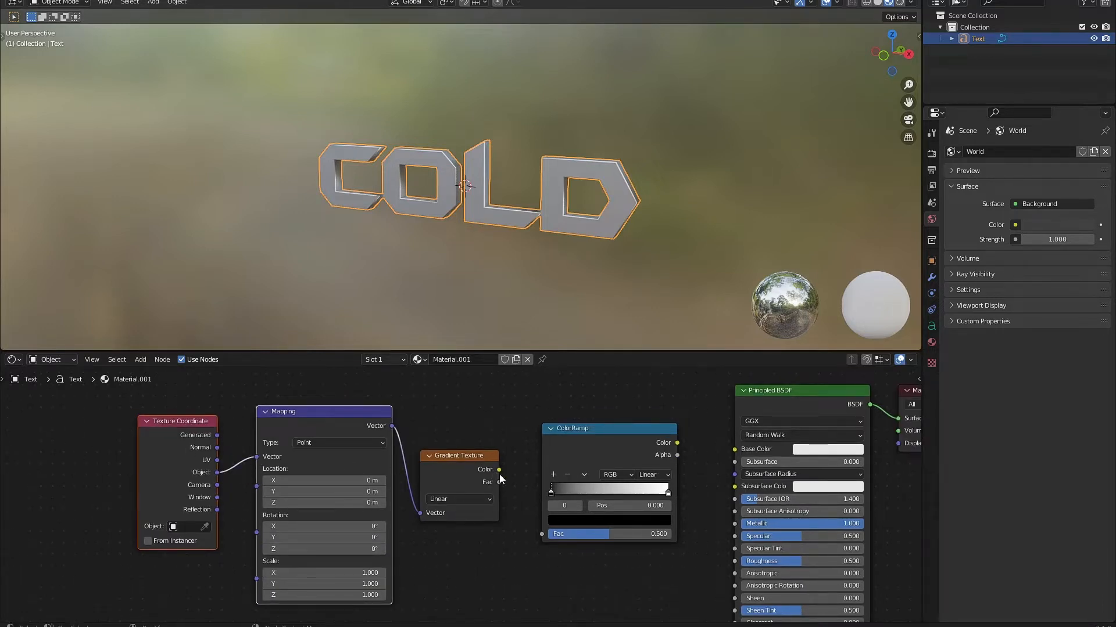
Connect the Gradient Texture's Fac to the ColorRamp's Fac and the ramp's Color to the Principled BSDF Base Color
left_click_drag(535, 530, 535, 530)
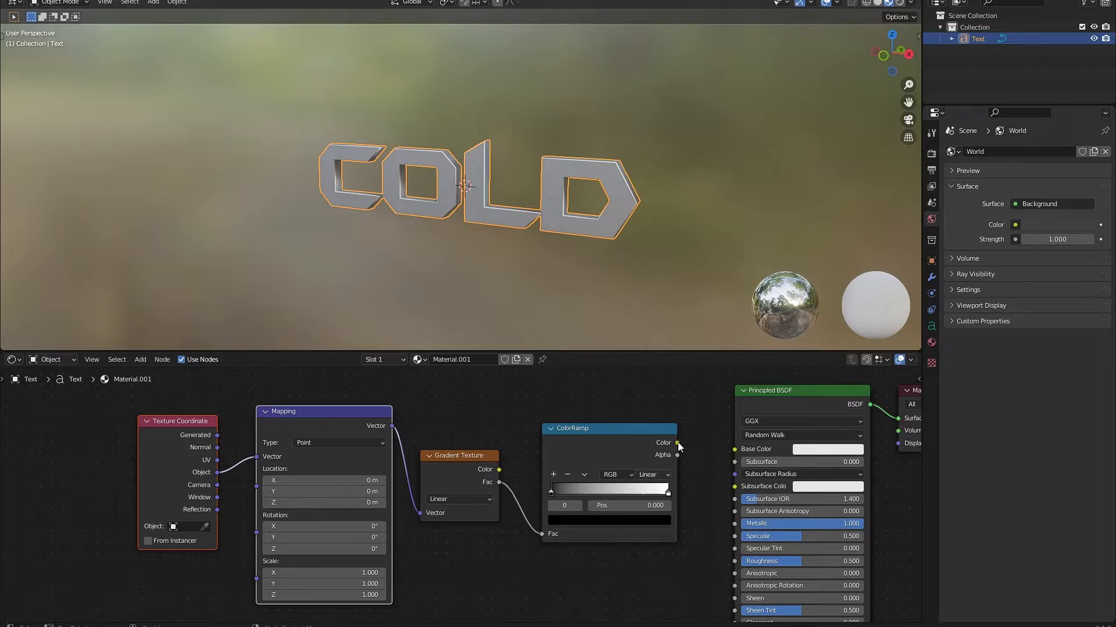
left_click_drag(678, 443, 734, 449)
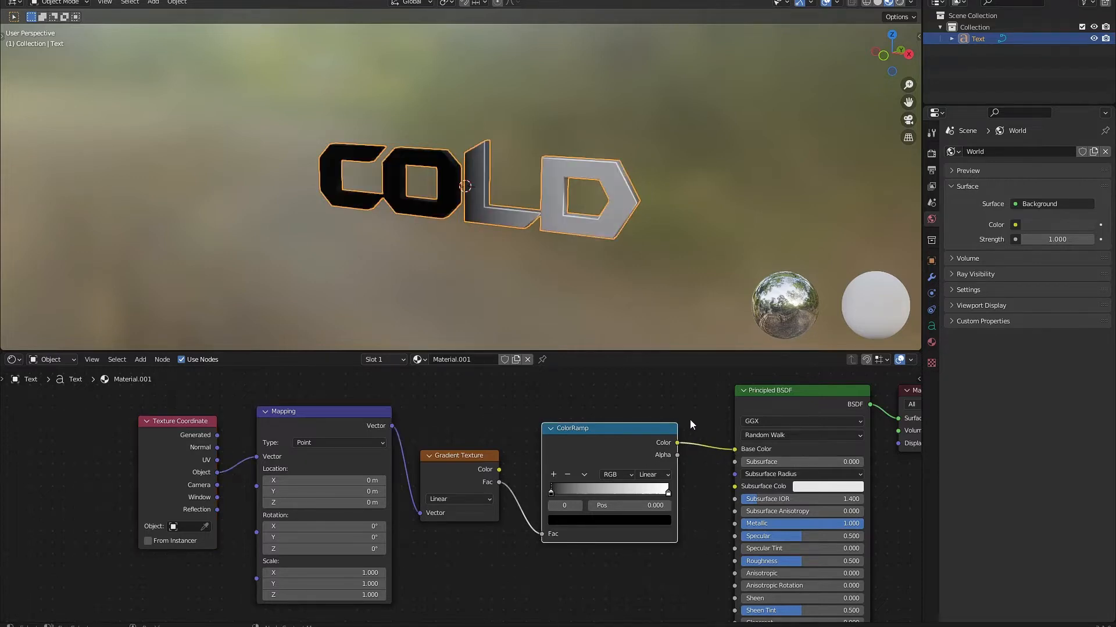
Set the Mapping node's Z rotation to 90° so the gradient runs vertically across the text
scroll(445, 474, "up", 1)
scroll(445, 474, "up", 1)
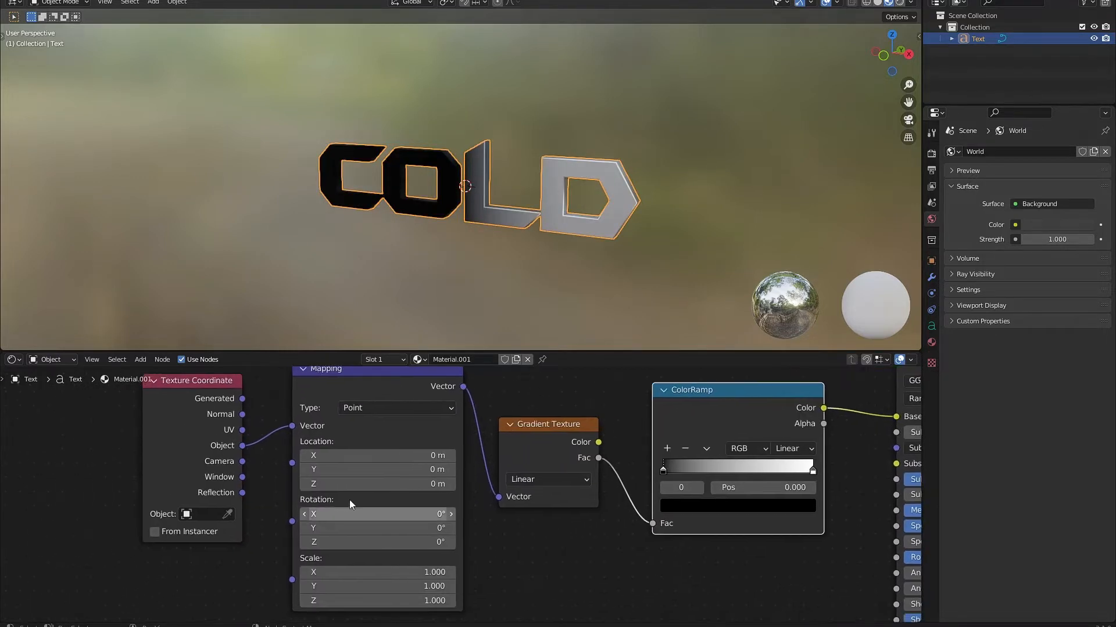
left_click(384, 541)
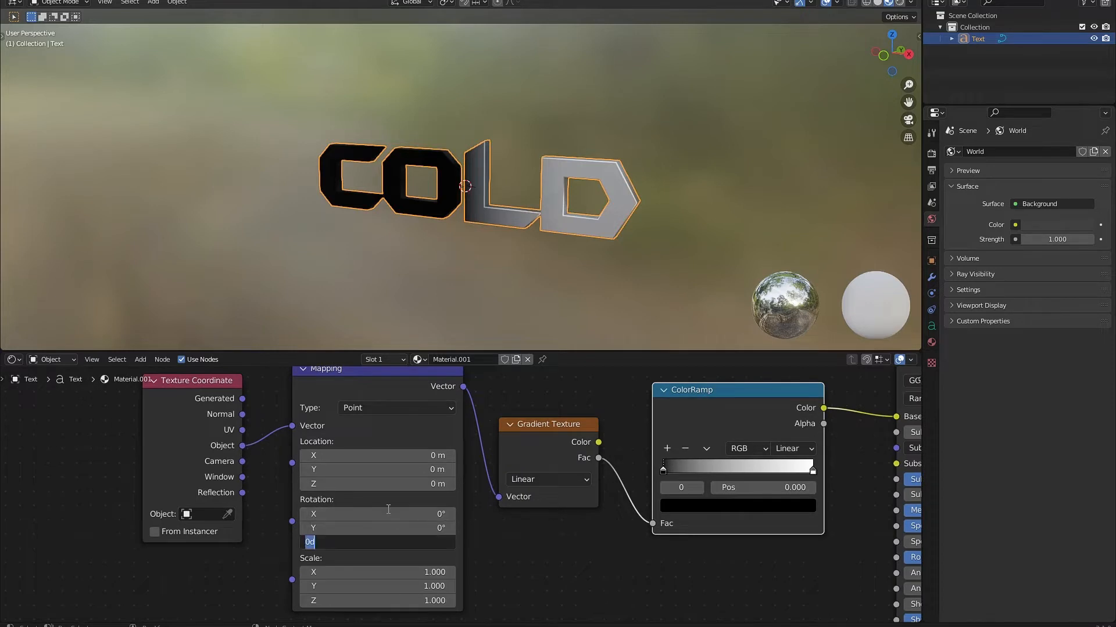
type("90")
key("Return")
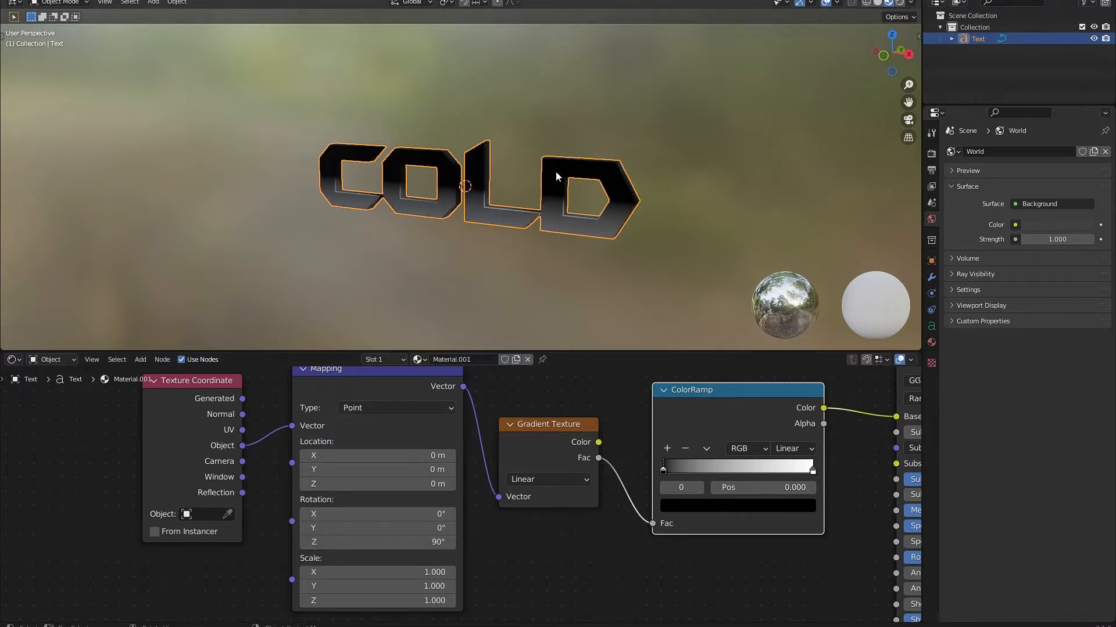
Move the ColorRamp's Color link from the Principled BSDF Base Color to its Emission input
middle_click_drag(559, 170, 458, 246)
scroll(705, 226, "up", 1)
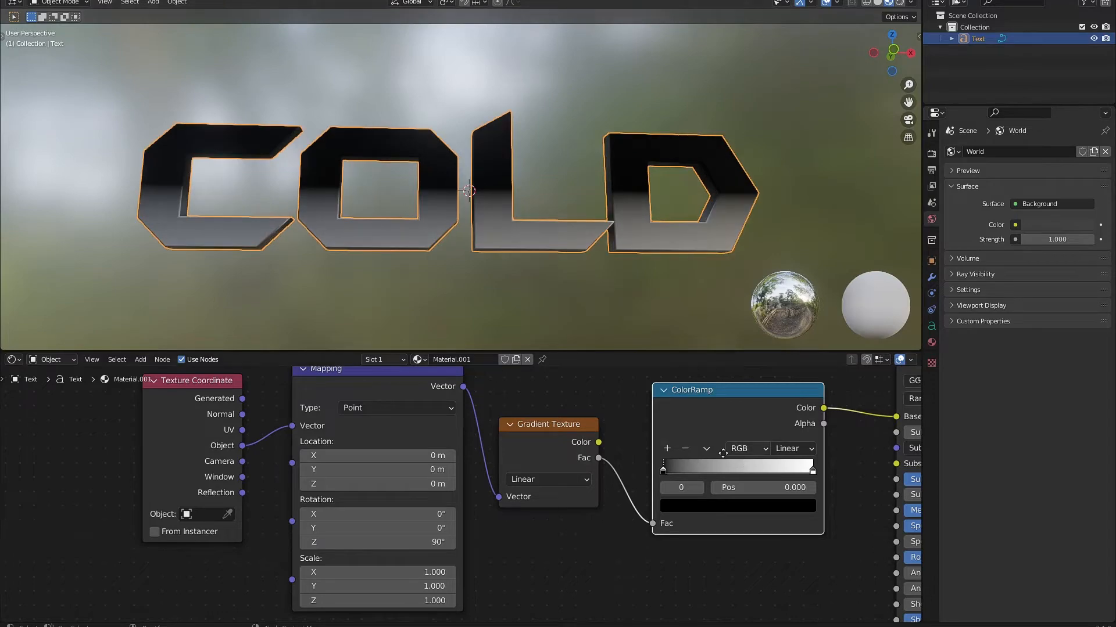
middle_click_drag(861, 449, 671, 475)
scroll(668, 468, "down", 3)
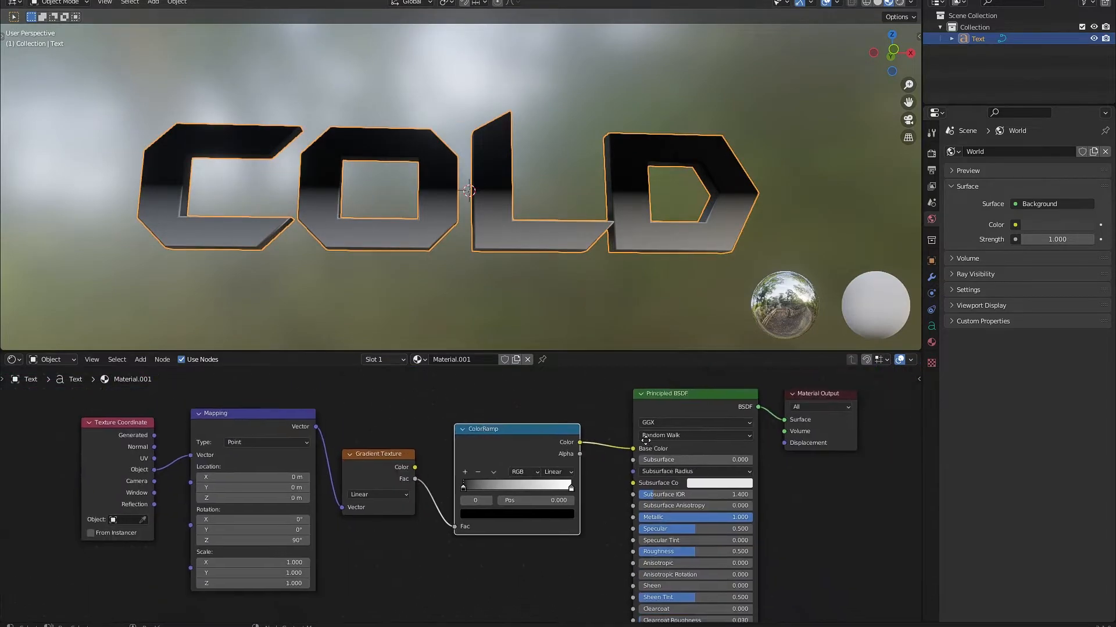
left_click_drag(608, 417, 596, 522)
scroll(621, 504, "up", 2)
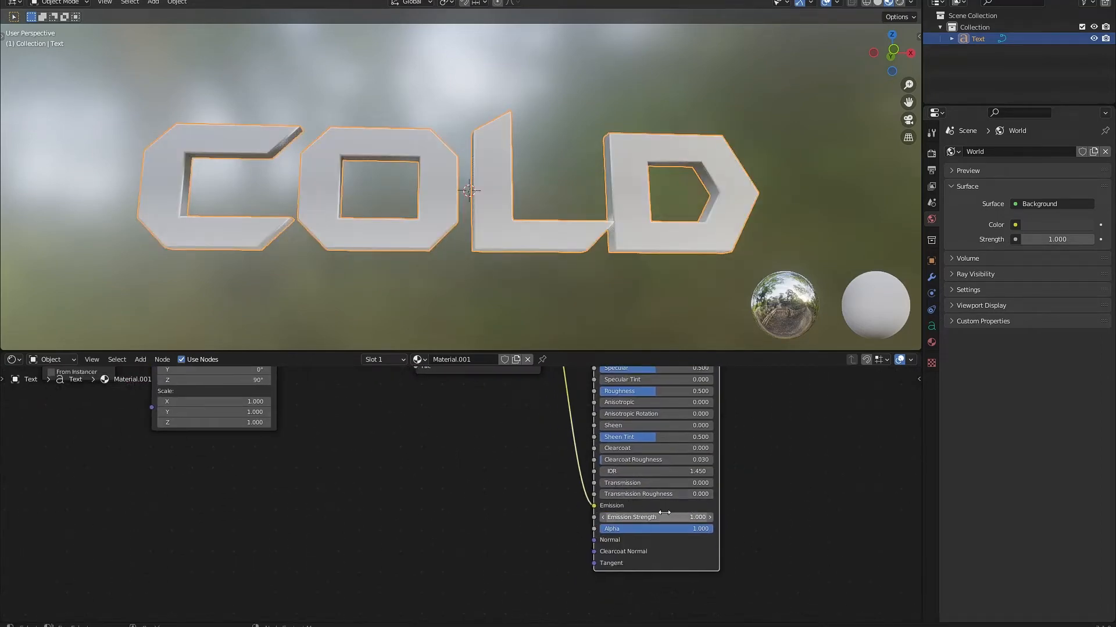
Move the ColorRamp's black stop to position 0.118
scroll(563, 473, "down", 2)
scroll(517, 468, "up", 3)
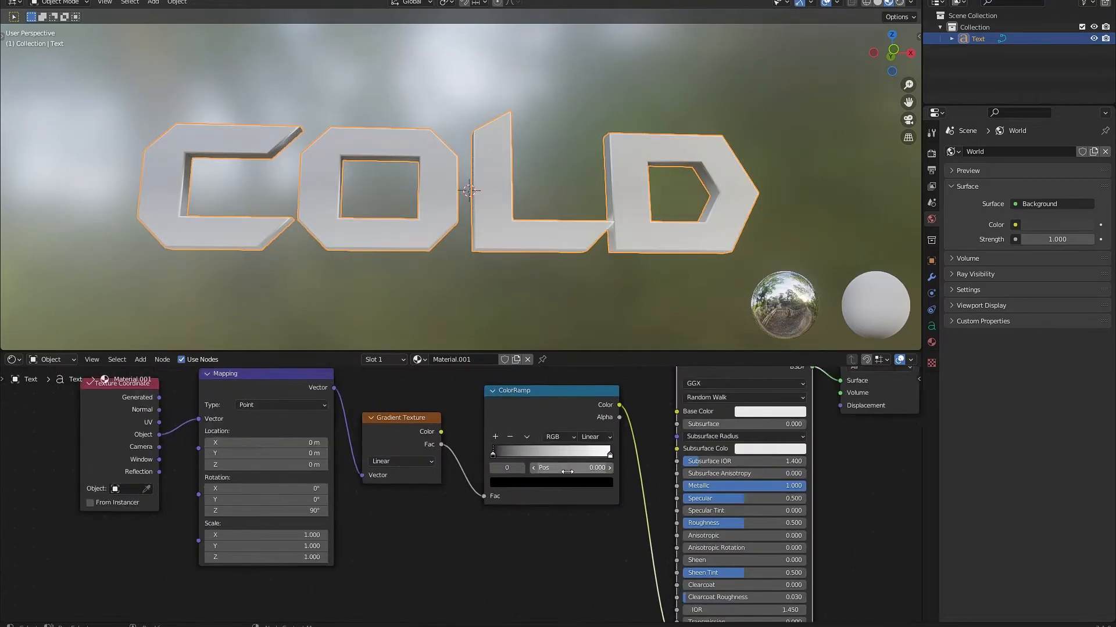
mouse_move(497, 461)
left_mouse_down()
mouse_move(550, 458)
mouse_move(479, 462)
left_mouse_up()
scroll(749, 470, "down", 1)
middle_click_drag(749, 470, 676, 473)
scroll(468, 458, "up", 1)
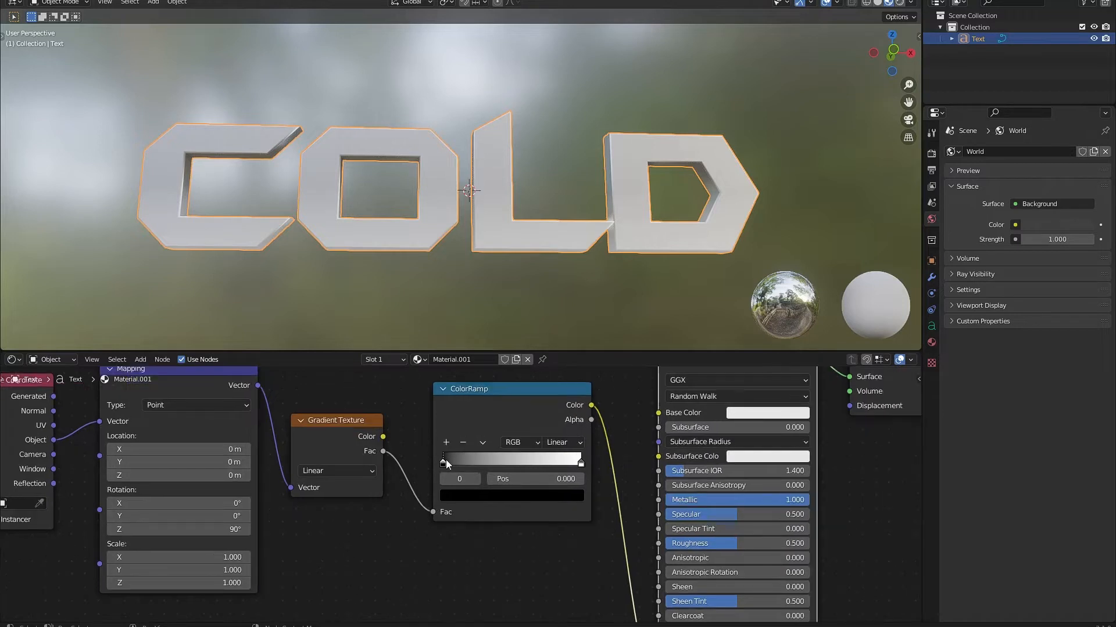
mouse_move(468, 458)
left_mouse_down()
mouse_move(480, 458)
mouse_move(464, 462)
left_mouse_up()
Change the ColorRamp's white stop to light blue with hue 0.570, saturation 0.576 and value 1.000
left_click(580, 462)
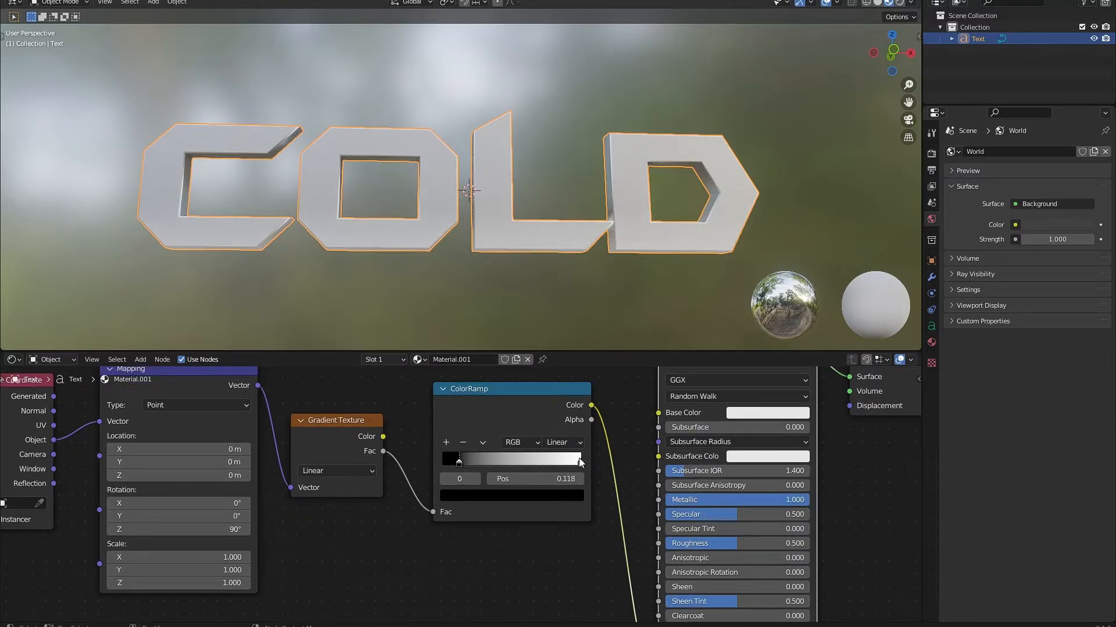
left_click(548, 494)
mouse_move(501, 352)
left_mouse_down()
mouse_move(500, 331)
mouse_move(501, 339)
left_mouse_up()
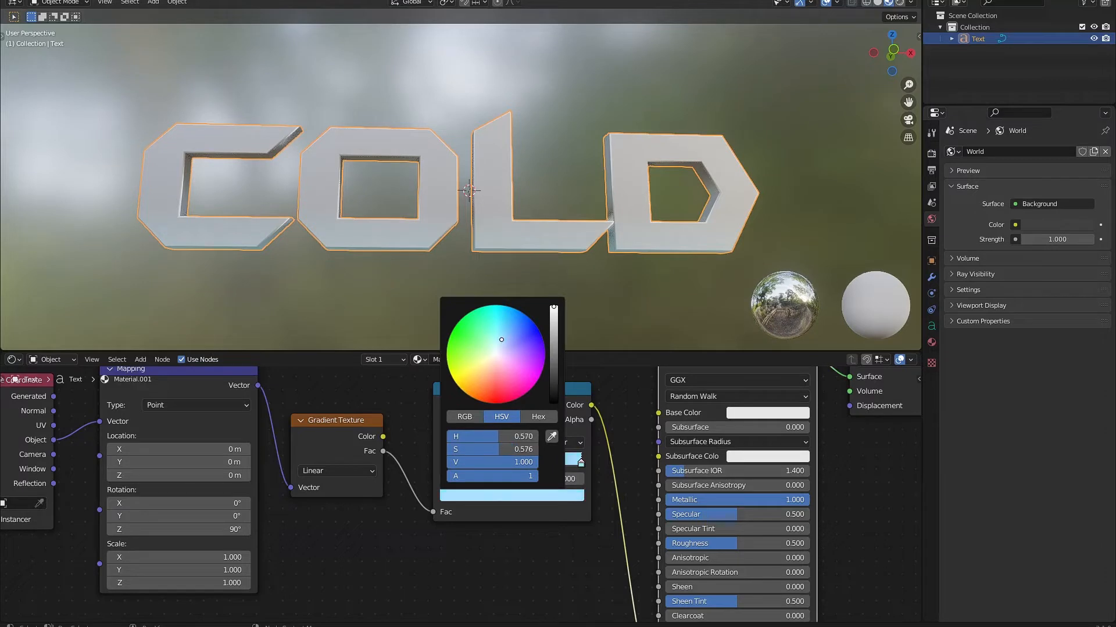
Set the Mapping node's X location to 0.11 m to shift the gradient
middle_click_drag(198, 449, 302, 451)
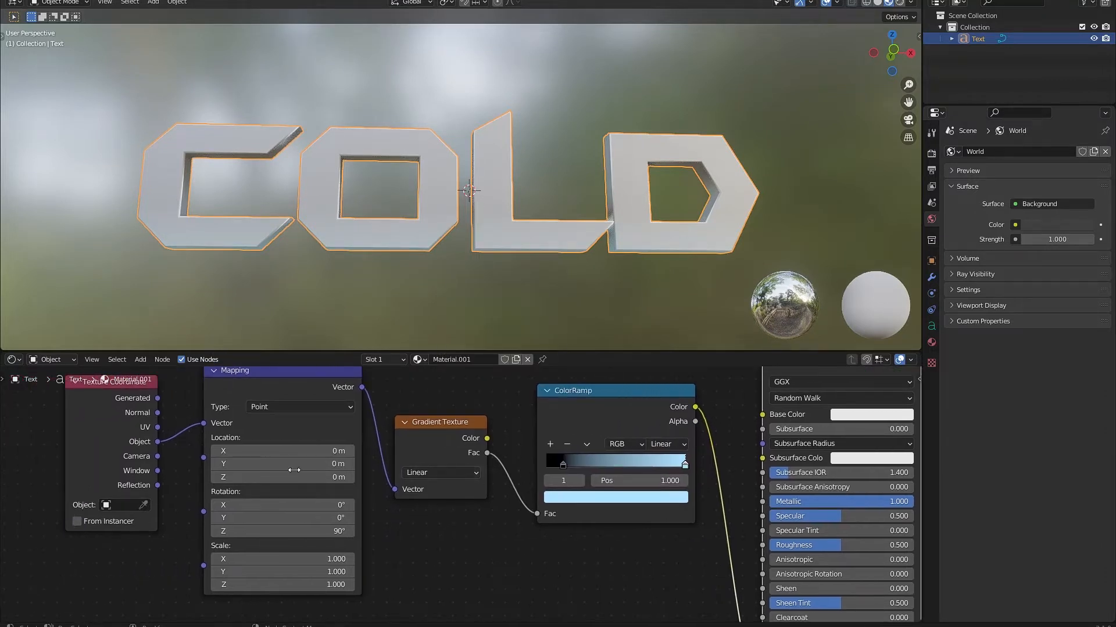
left_click_drag(303, 451, 326, 451)
Open the color picker of the ColorRamp's black stop
scroll(563, 465, "down", 1)
left_click(556, 466)
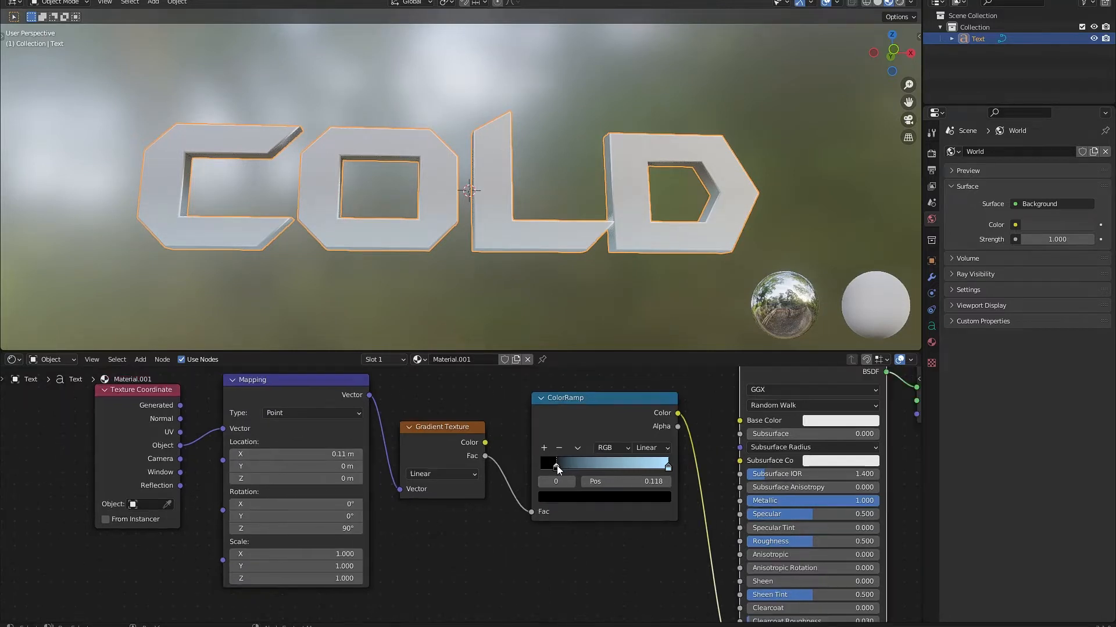
left_click(584, 498)
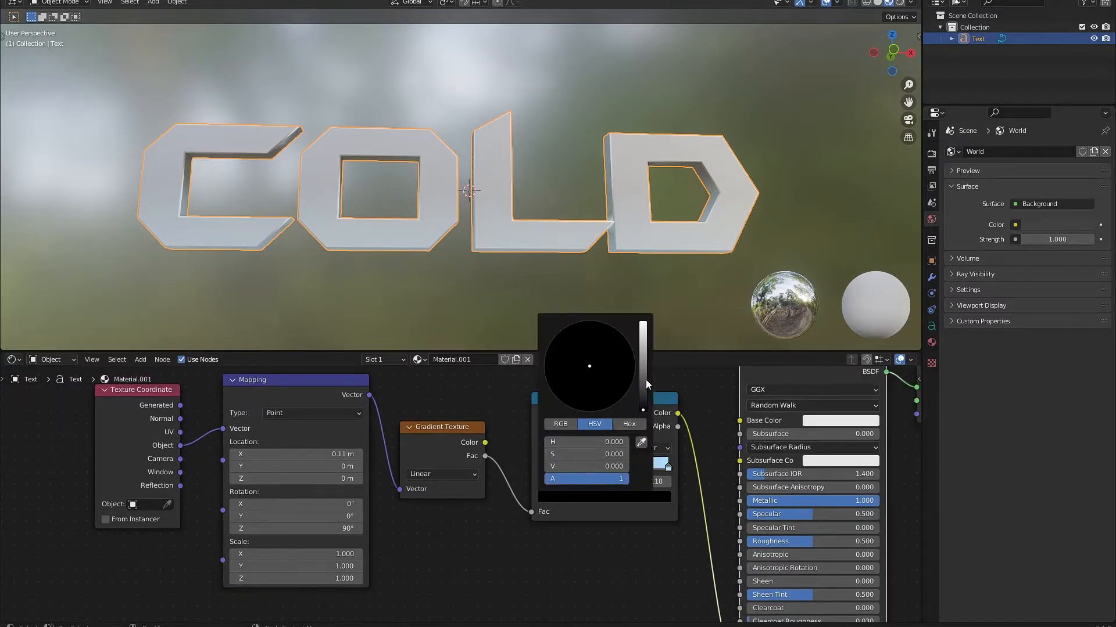
Increase the Principled BSDF Emission Strength slightly to brighten the gradient glow
scroll(752, 572, "down", 3)
middle_click_drag(752, 581, 657, 516)
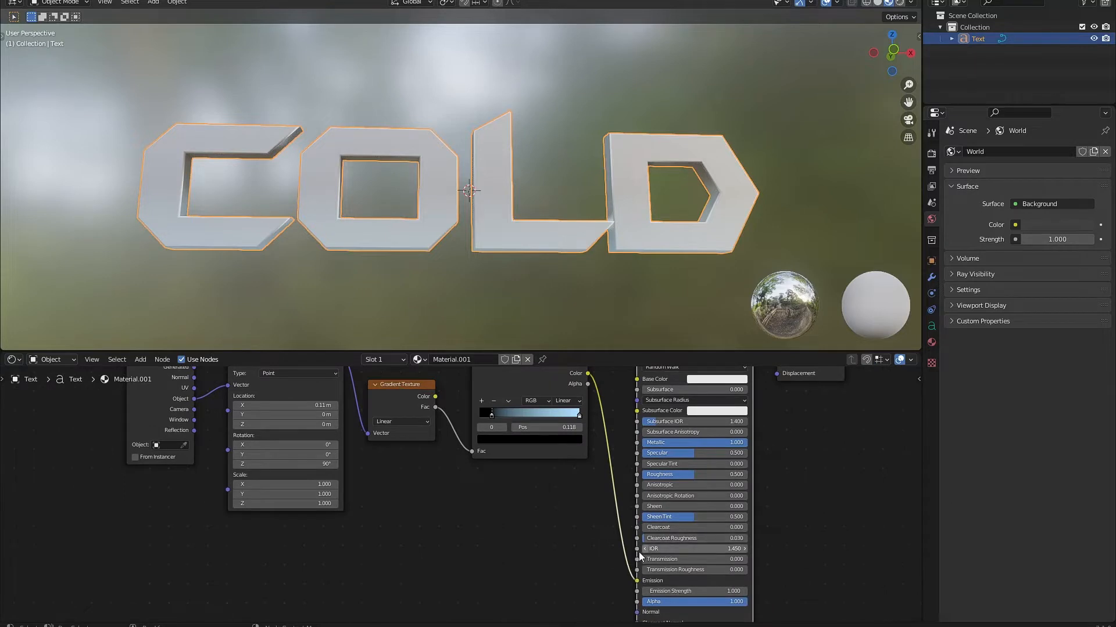
middle_click_drag(640, 554, 627, 547)
mouse_move(682, 586)
left_mouse_down()
mouse_move(710, 586)
mouse_move(700, 586)
left_mouse_up()
Add a Noise Texture node below the Gradient Texture and connect the Mapping Vector output to its Vector input
scroll(503, 437, "up", 2)
middle_click_drag(500, 442, 559, 487)
left_click_drag(427, 423, 426, 397)
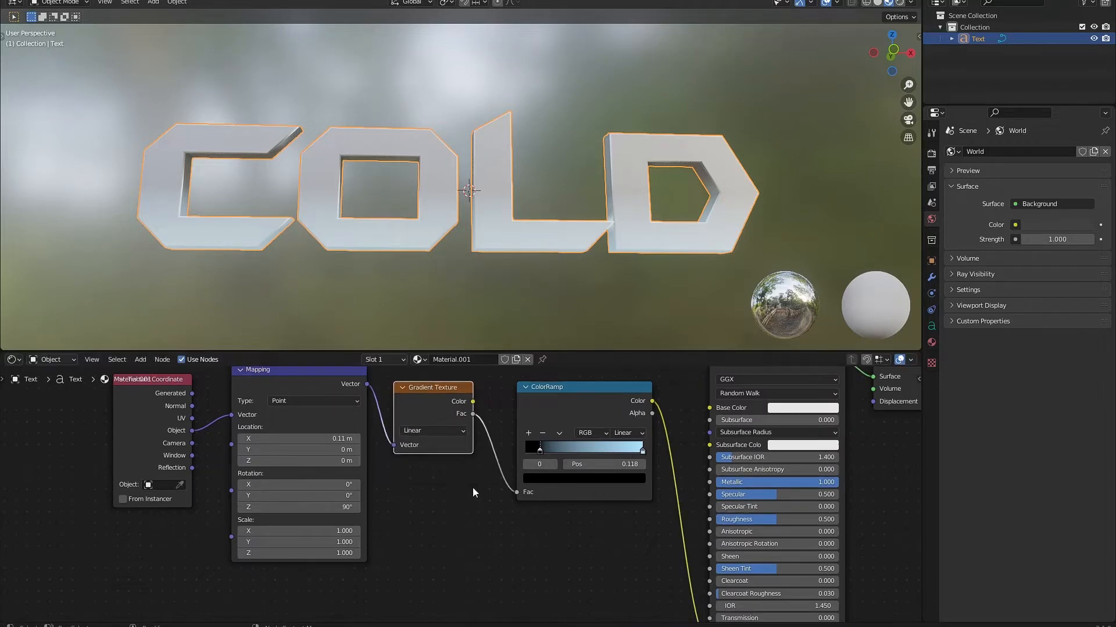
scroll(471, 450, "down", 1)
key("shift+a")
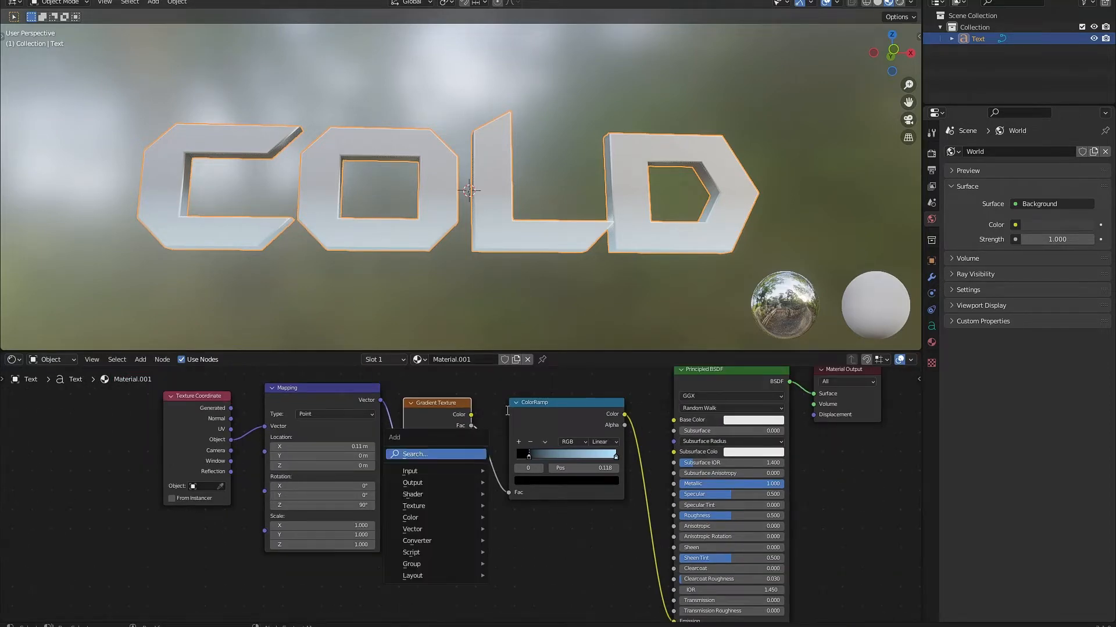
type("noise")
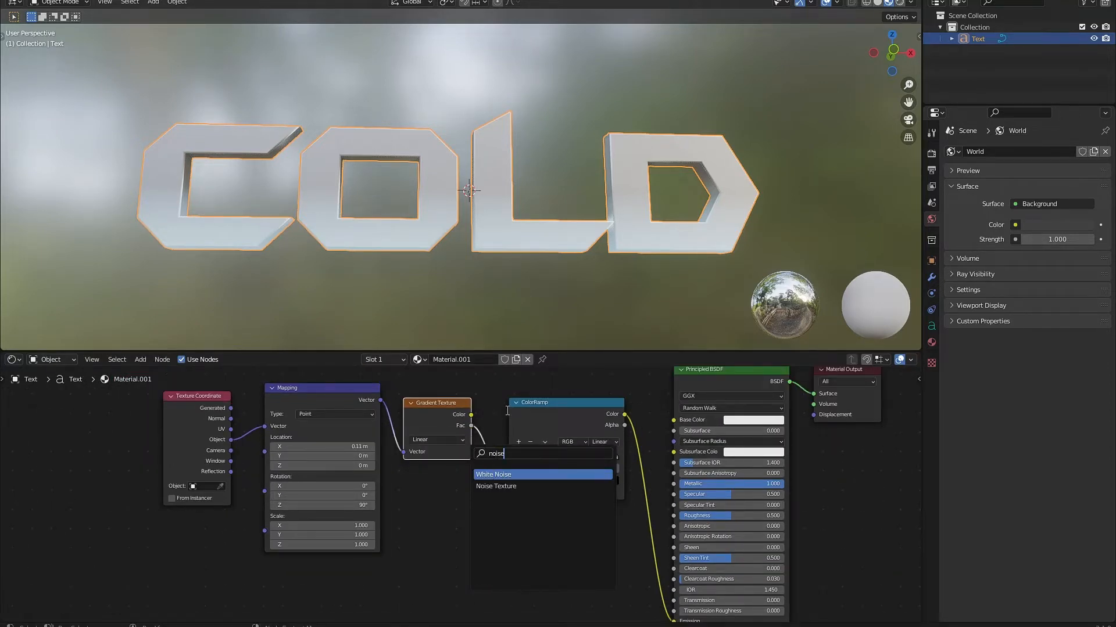
left_click(496, 487)
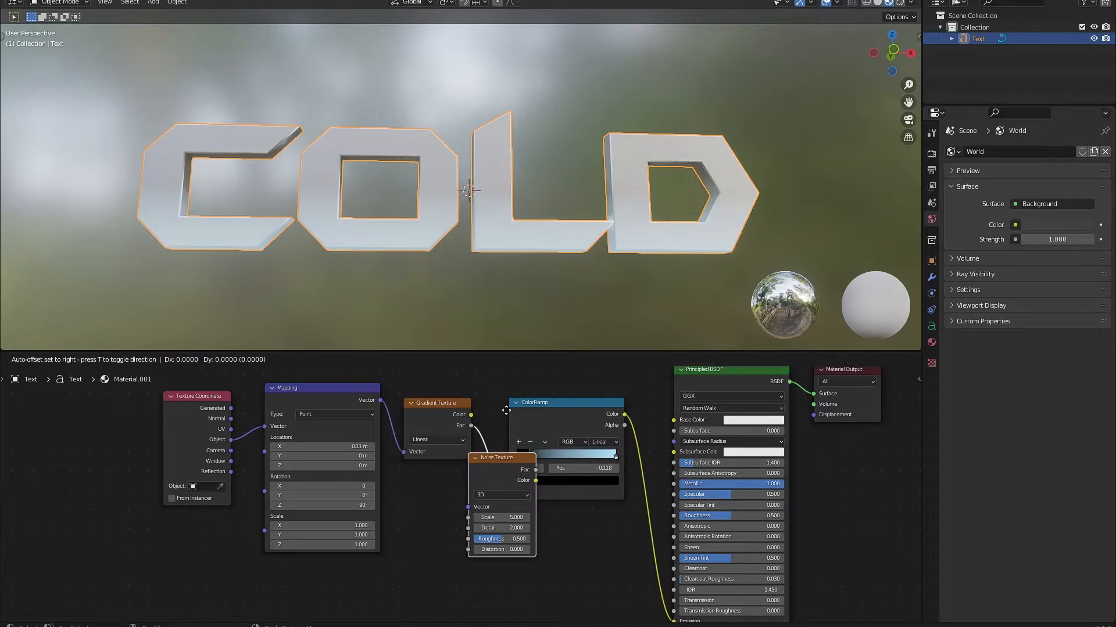
left_click(439, 440)
scroll(476, 461, "up", 1)
left_click_drag(359, 376, 379, 544)
Add a MixRGB node on the link between the Gradient Texture and the ColorRamp
scroll(528, 493, "down", 1)
key("shift+a")
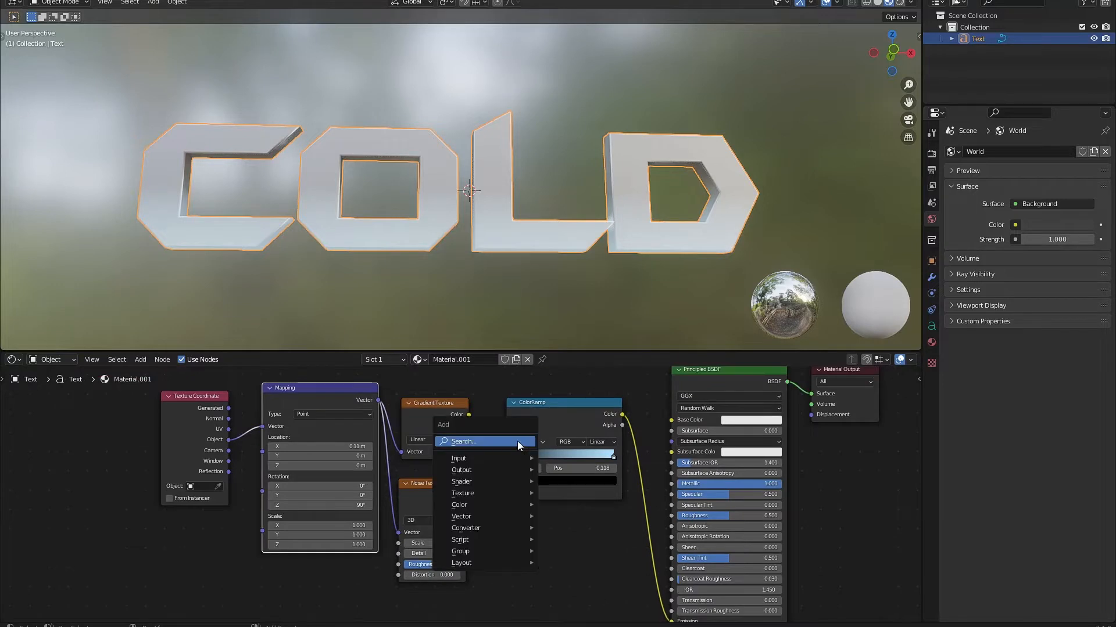
left_click(517, 441)
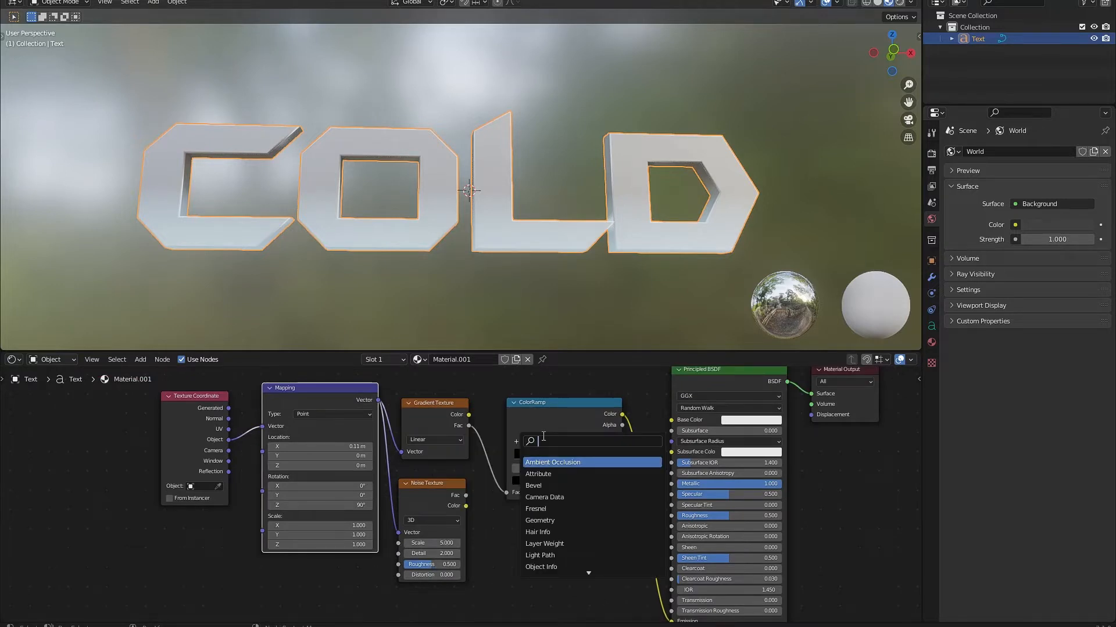
type("mix rg")
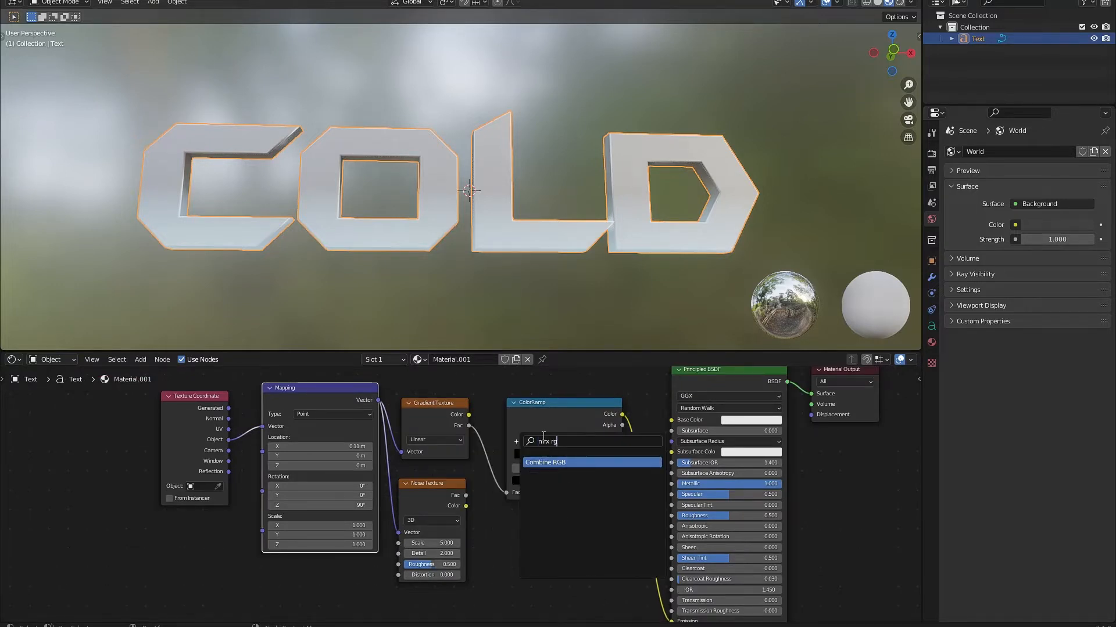
key("BackSpace")
key("BackSpace")
key("Return")
left_click(522, 484)
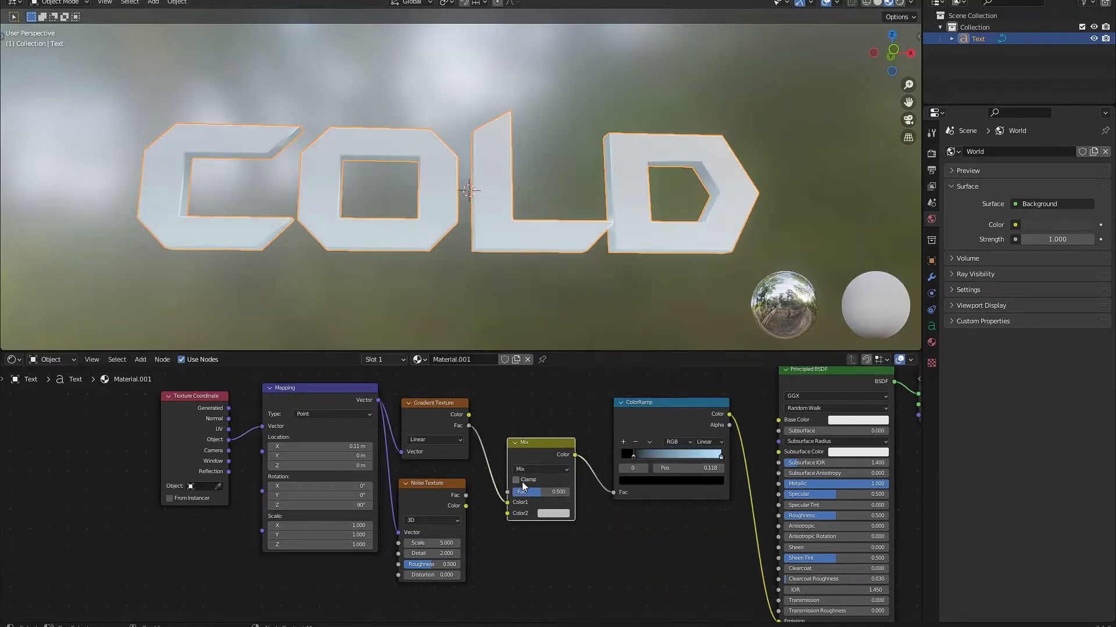
Connect the Noise Texture Fac output to the Mix node's Color2 input and set the noise Detail to 15
scroll(469, 495, "up", 2)
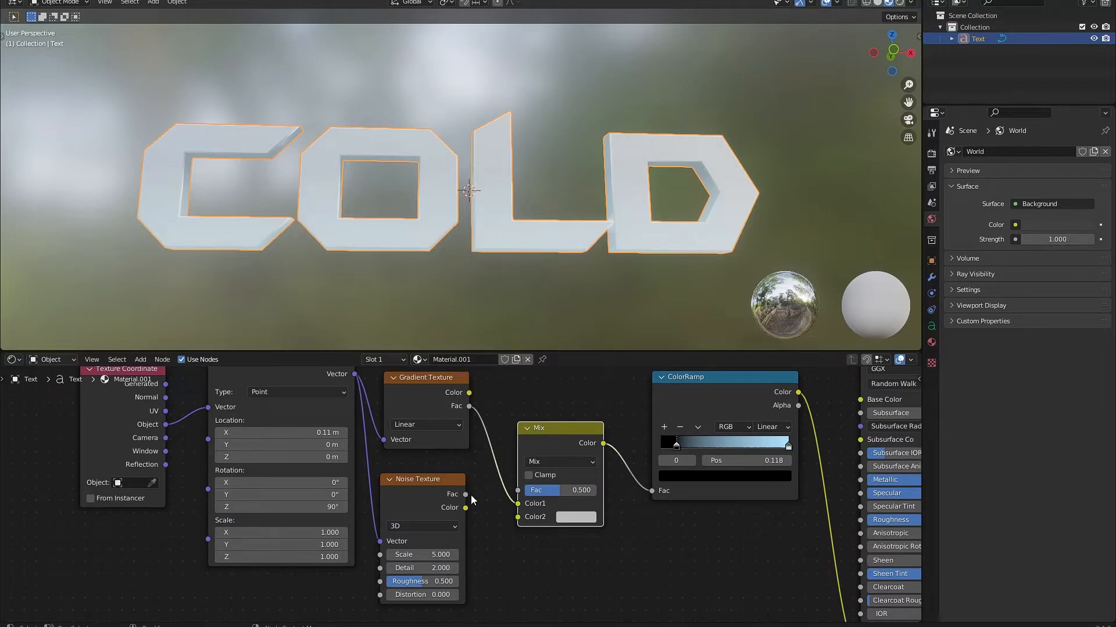
left_click_drag(509, 526, 518, 517)
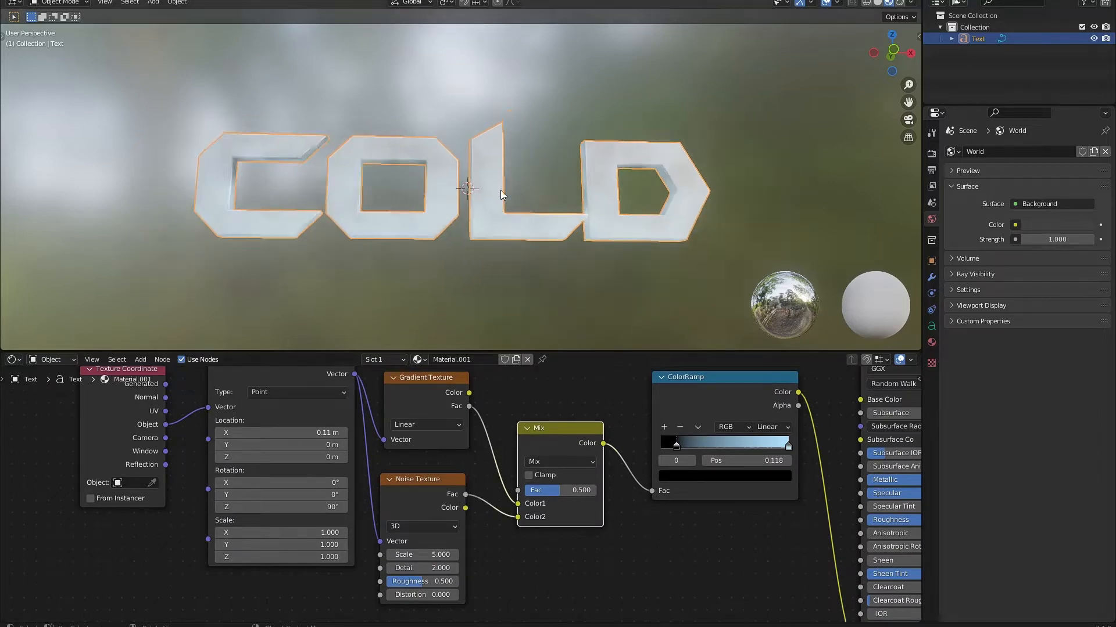
middle_click_drag(500, 190, 519, 222)
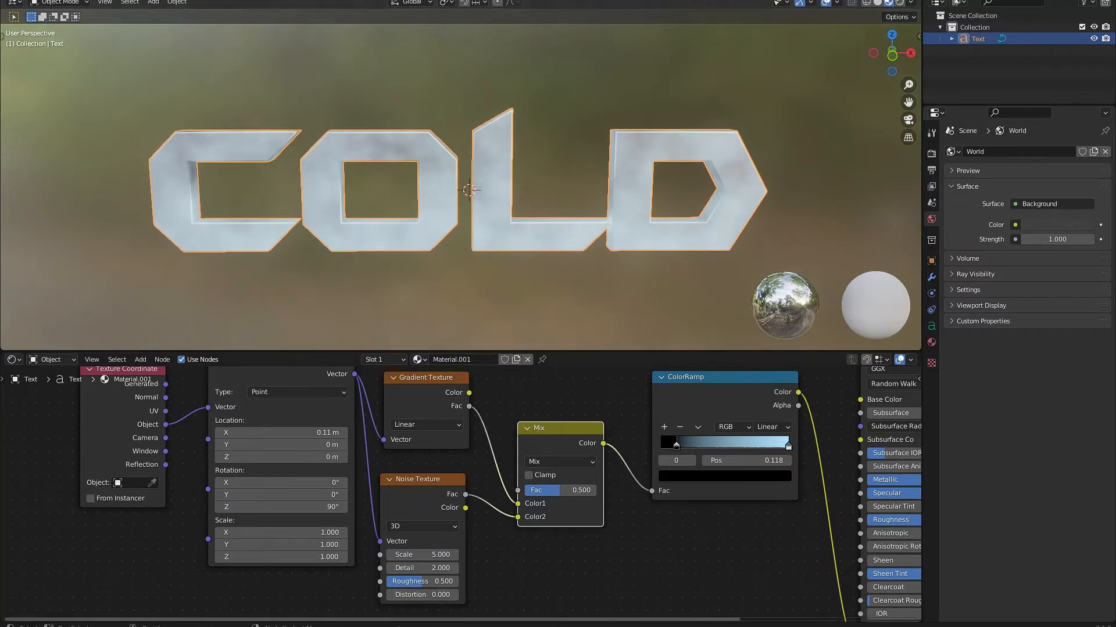
left_click_drag(433, 565, 471, 566)
scroll(493, 486, "up", 2)
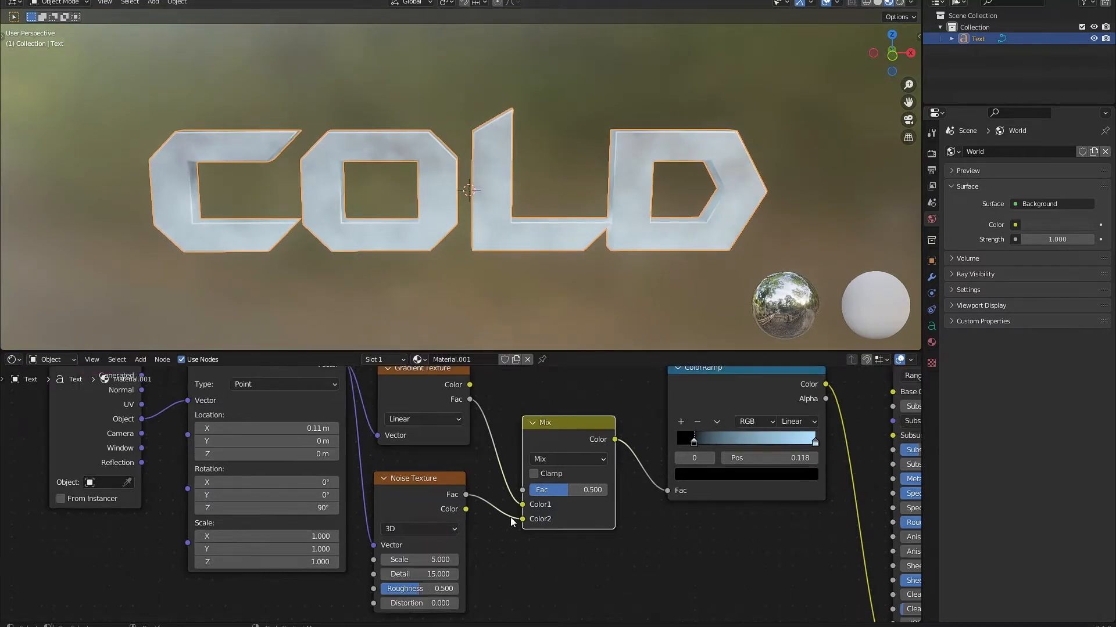
Move the ColorRamp's black stop to position 0.445 and set the Mapping Location X to 0.45 m
left_click_drag(714, 439, 755, 440)
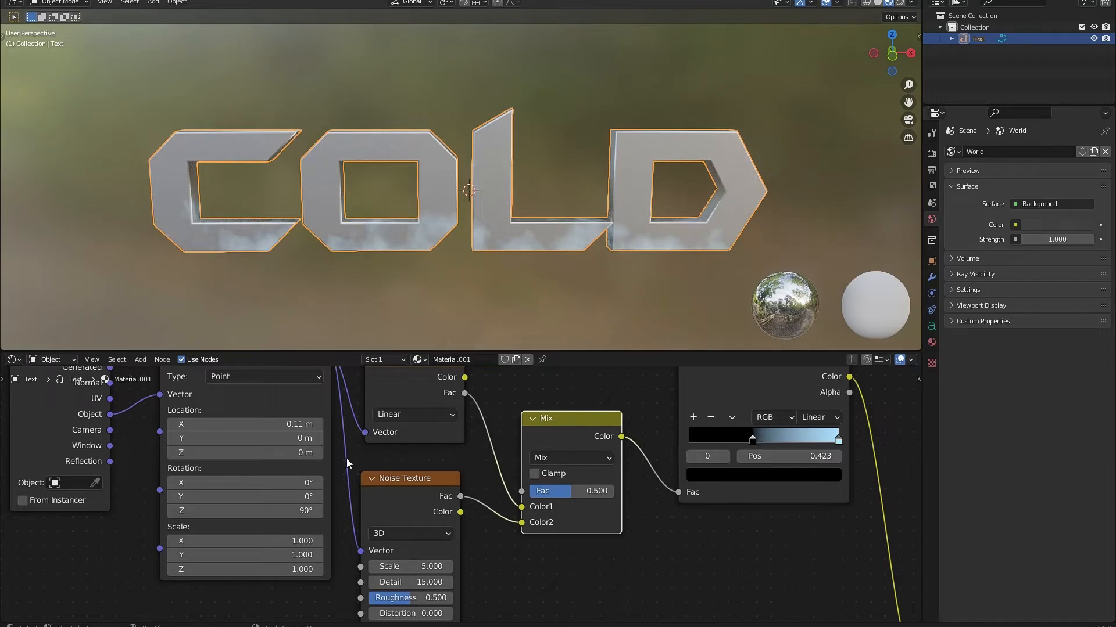
left_click_drag(244, 424, 195, 424)
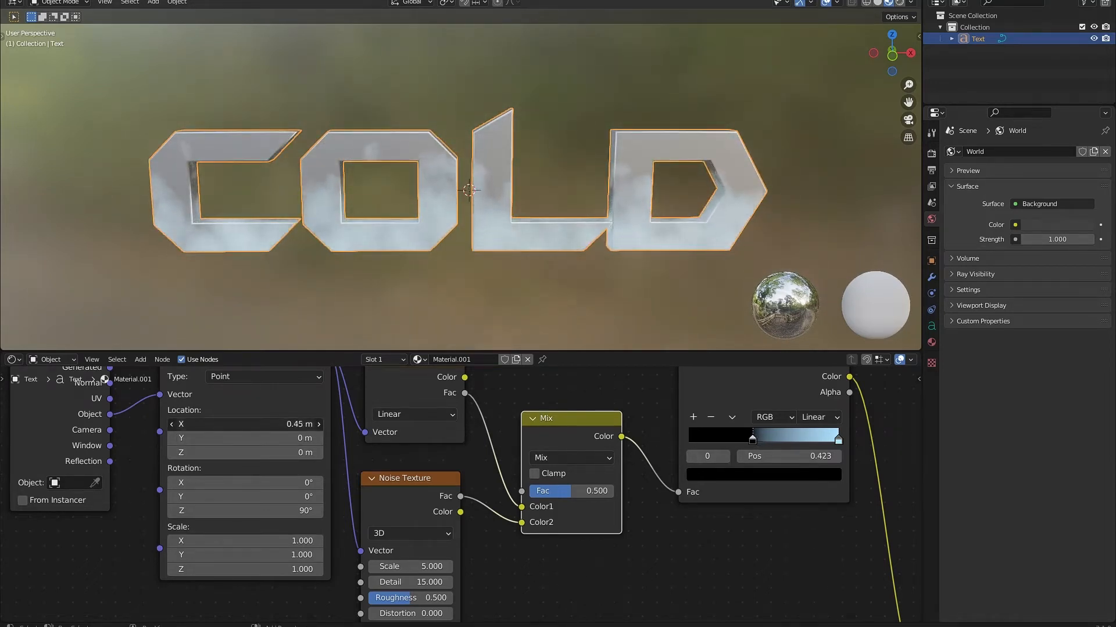
left_click_drag(753, 439, 756, 437)
scroll(549, 237, "up", 3)
middle_click_drag(549, 237, 579, 153)
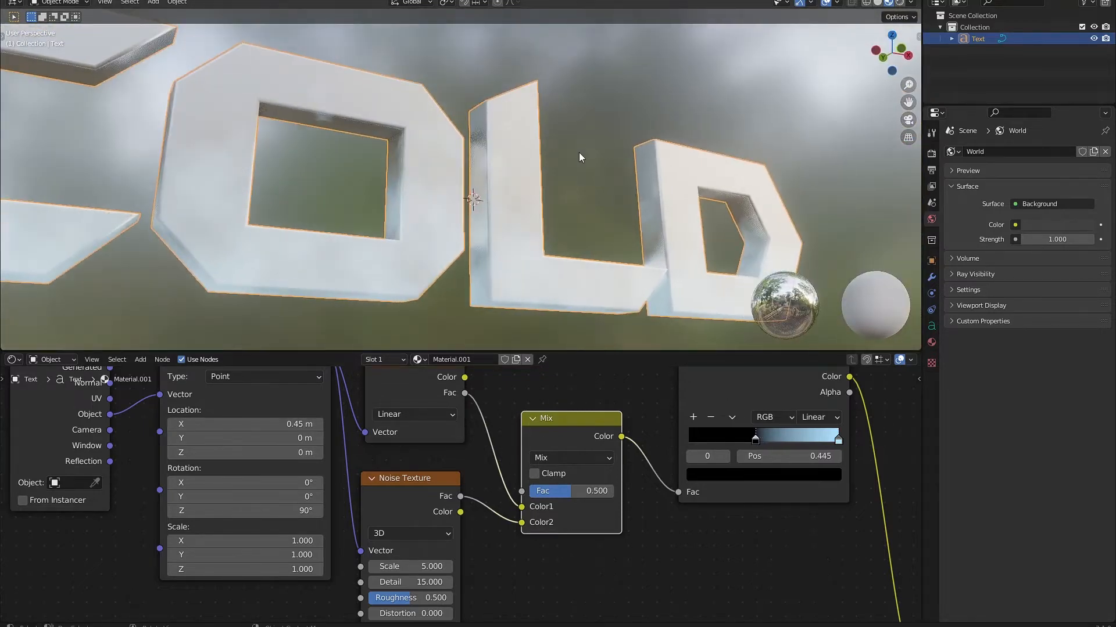
scroll(866, 452, "down", 2)
middle_click_drag(877, 453, 584, 434)
scroll(567, 457, "down", 1)
scroll(501, 326, "down", 3)
mouse_move(392, 291)
middle_mouse_down()
mouse_move(373, 302)
mouse_move(396, 302)
middle_mouse_up()
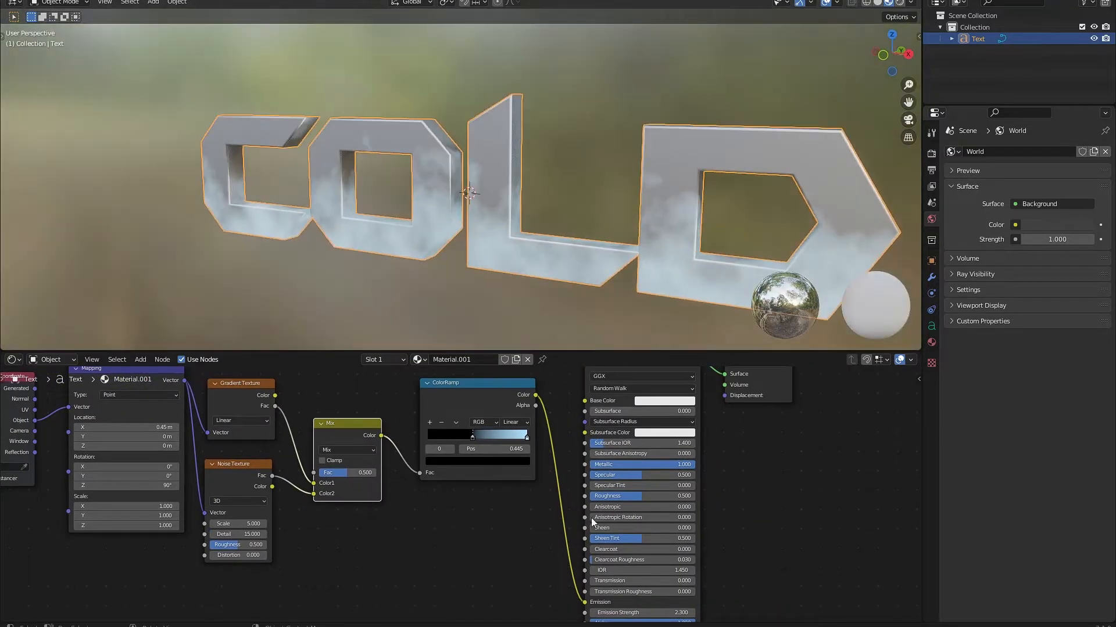
Add a Bump node beside the lower inputs of the Principled BSDF
scroll(591, 517, "up", 2)
middle_click_drag(591, 518, 504, 447)
scroll(546, 420, "down", 1)
key("shift+a")
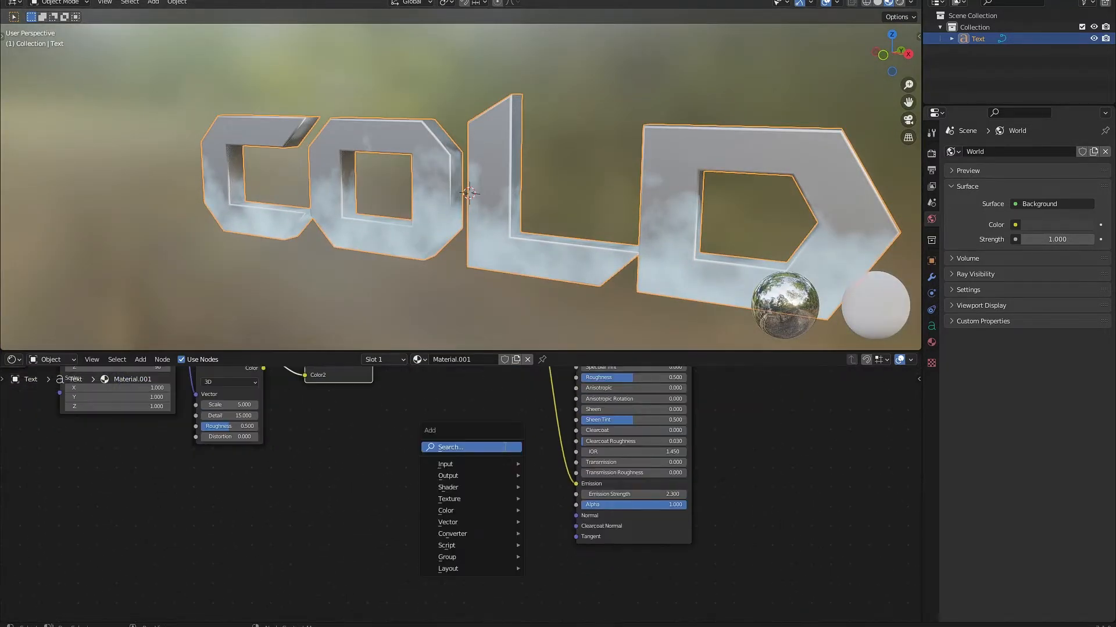
left_click(504, 447)
type("b")
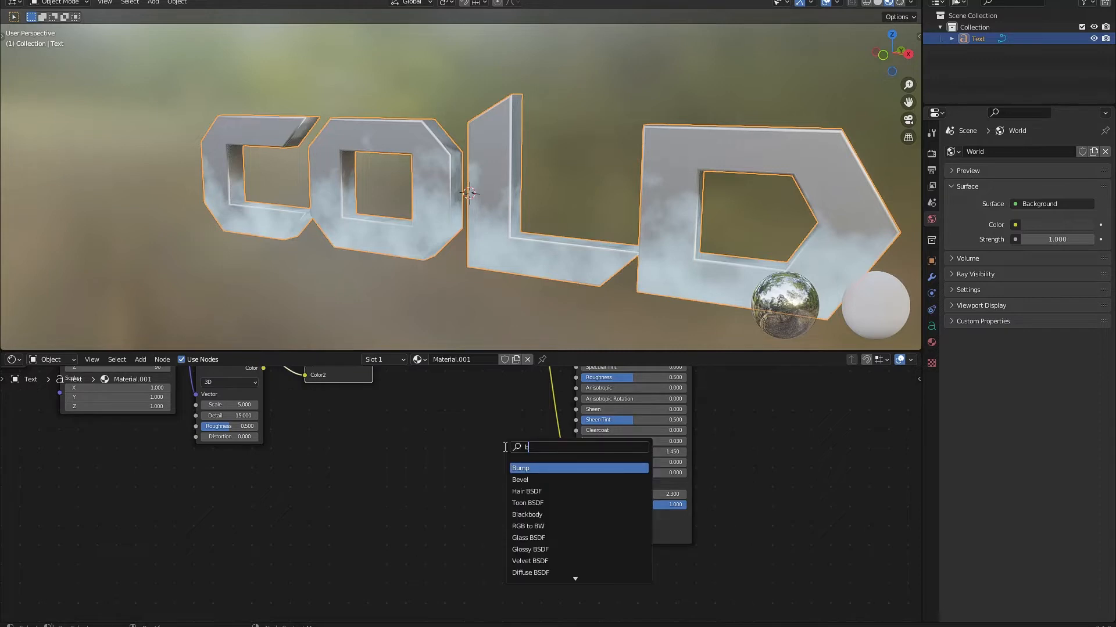
key("Return")
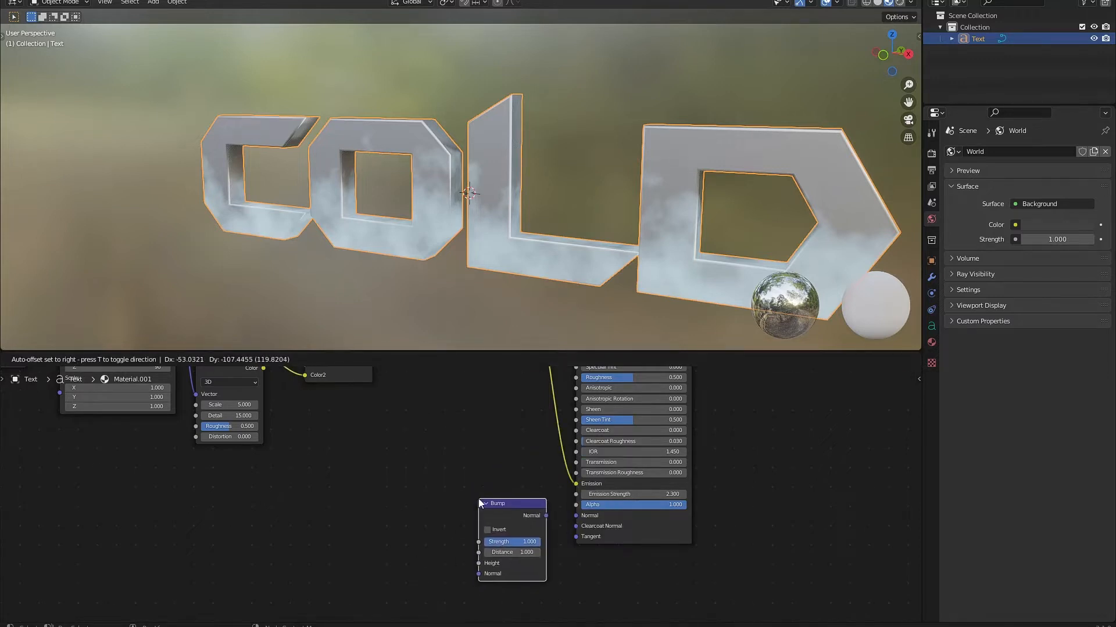
left_click(479, 499)
Feed the ColorRamp output into the Bump node's Height and connect its Normal output to the Principled BSDF Normal input
scroll(490, 484, "down", 1)
scroll(515, 394, "down", 1)
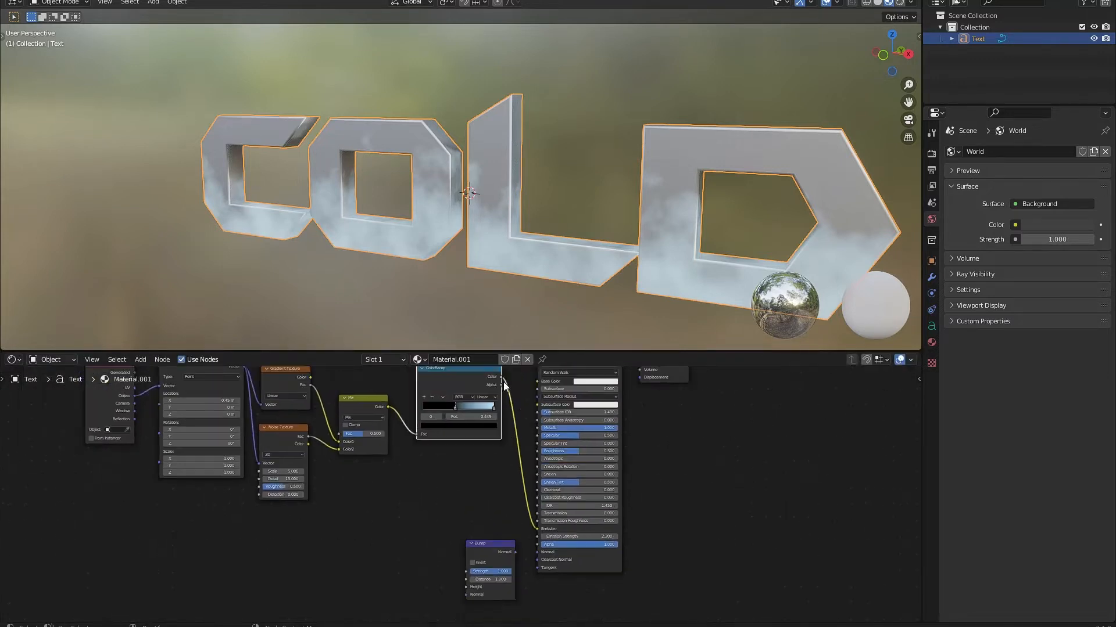
left_click_drag(458, 591, 466, 588)
scroll(479, 552, "up", 2)
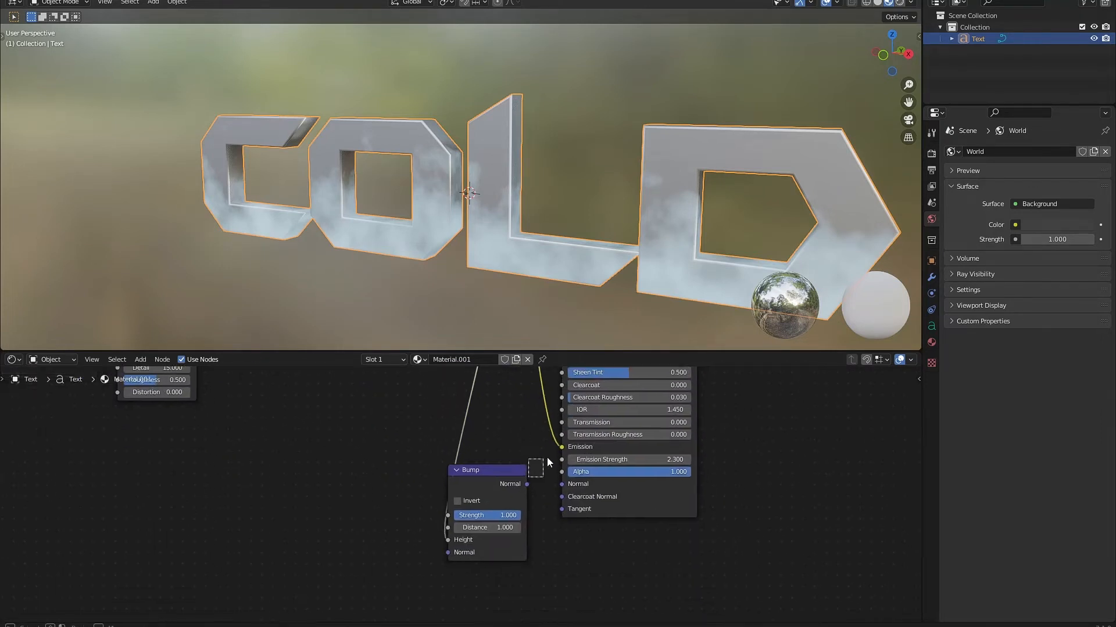
left_click_drag(527, 485, 559, 487)
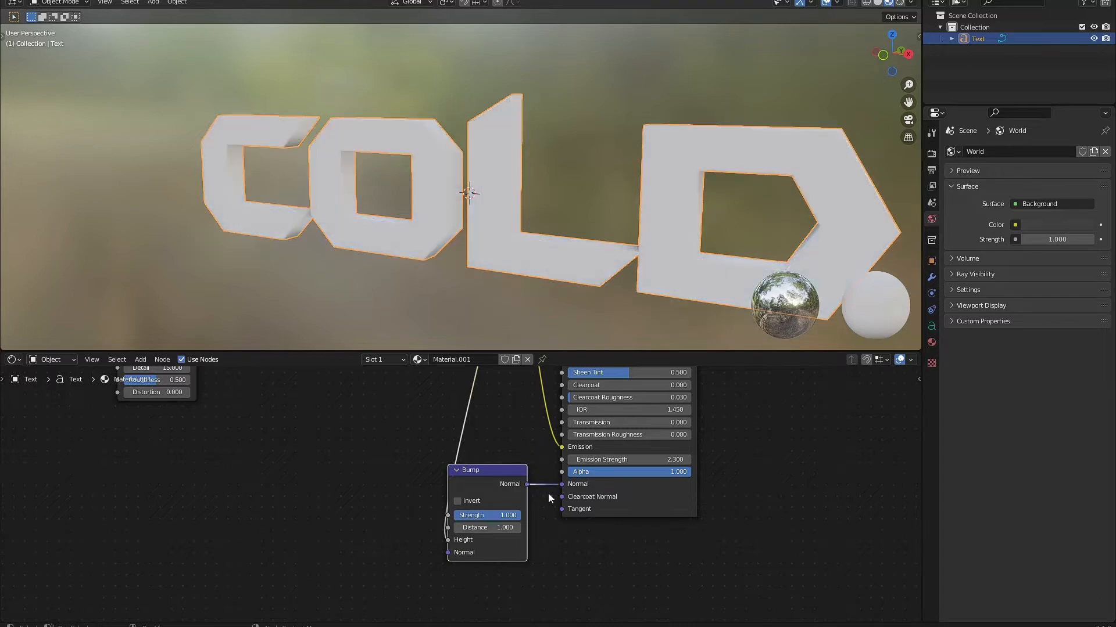
scroll(559, 228, "up", 4)
middle_click_drag(605, 203, 621, 205)
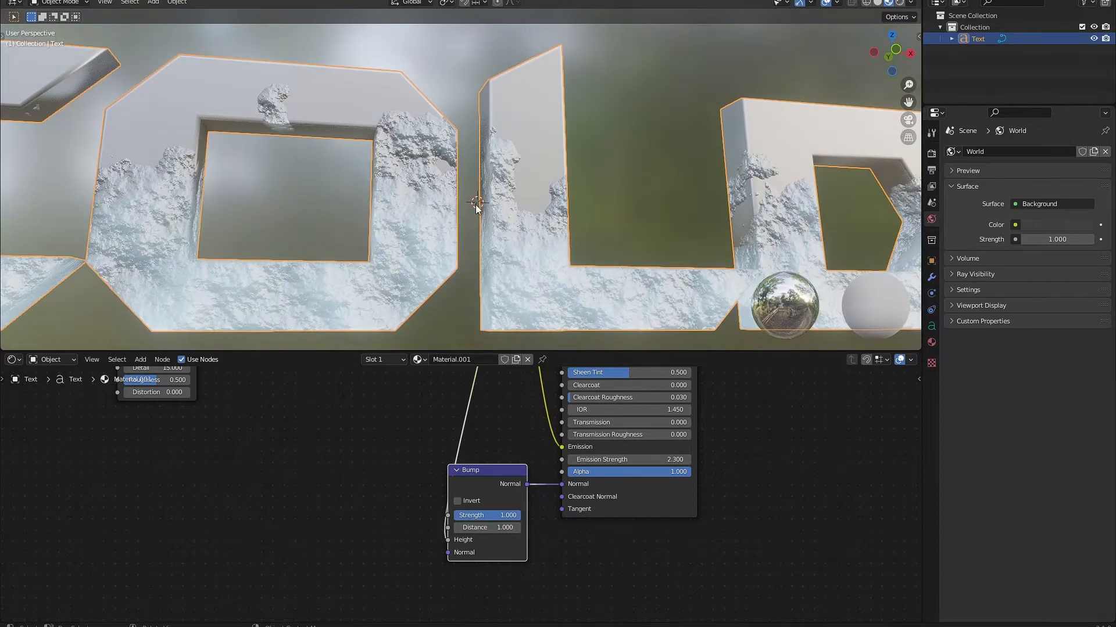
Reduce the Bump node's Strength to 0.108 and check the frost relief on the letters from several angles
scroll(478, 443, "up", 3)
middle_click_drag(502, 531, 543, 489)
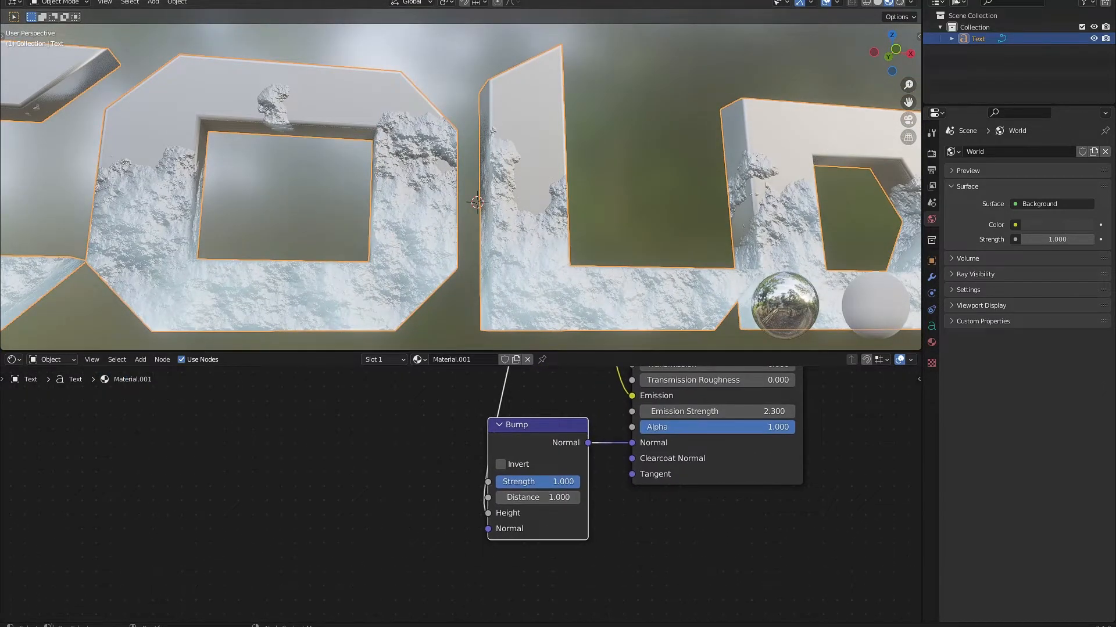
left_click_drag(555, 482, 505, 481)
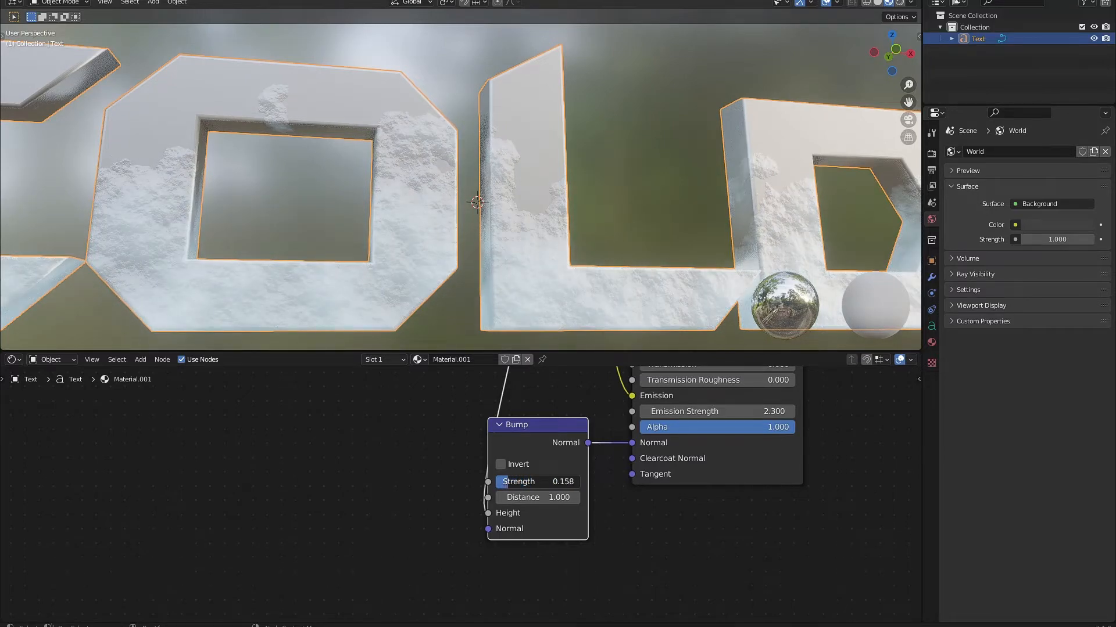
scroll(385, 216, "down", 6)
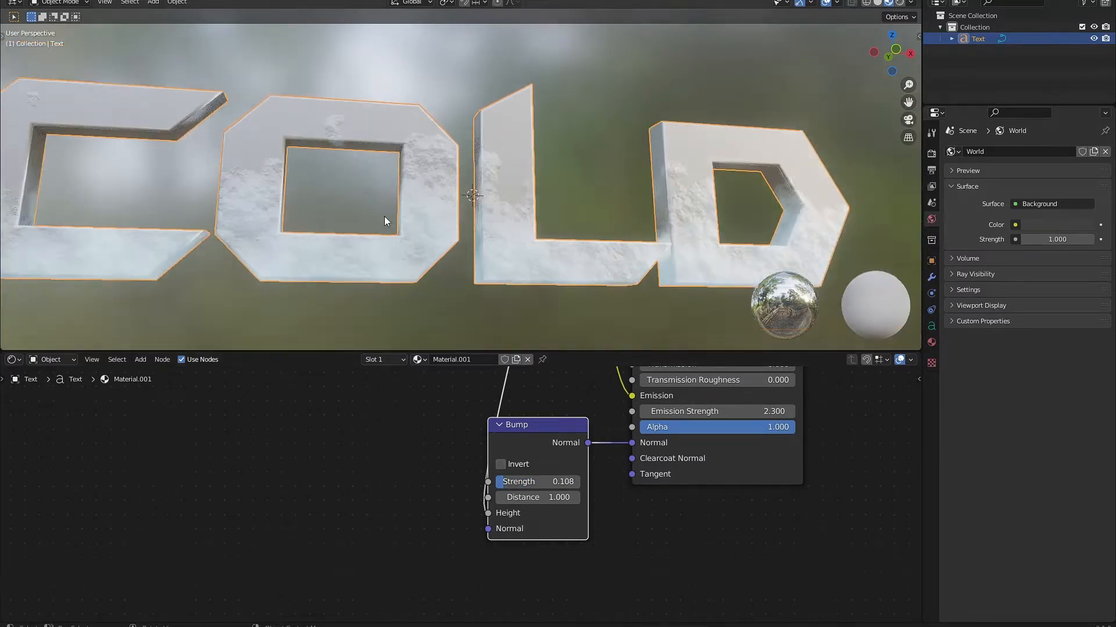
middle_click_drag(385, 216, 503, 211)
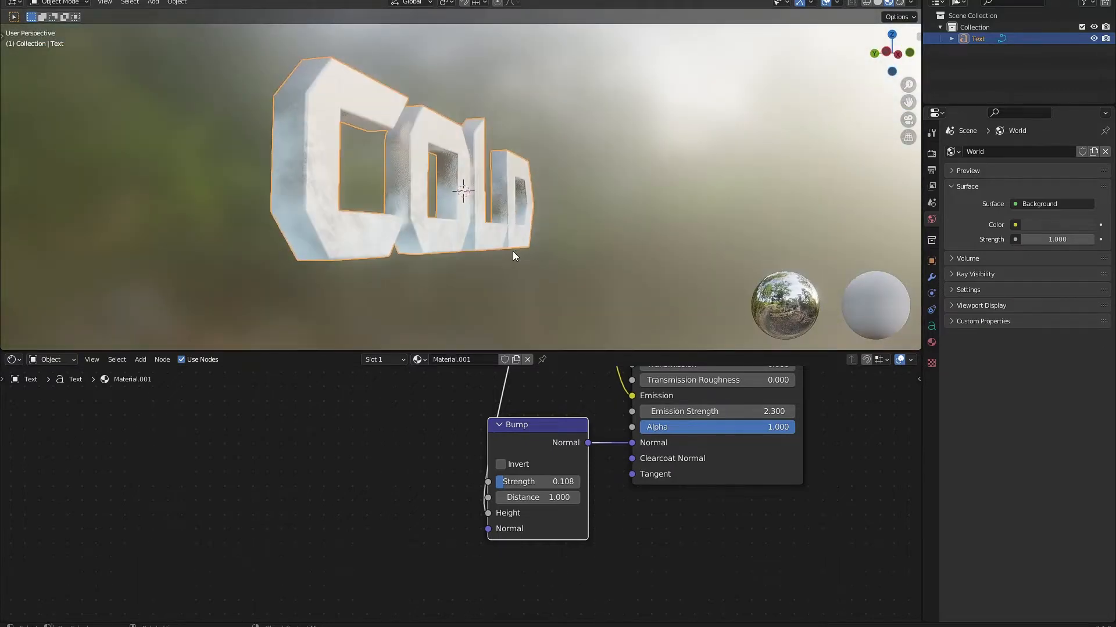
middle_click_drag(512, 251, 490, 254)
scroll(501, 255, "up", 6)
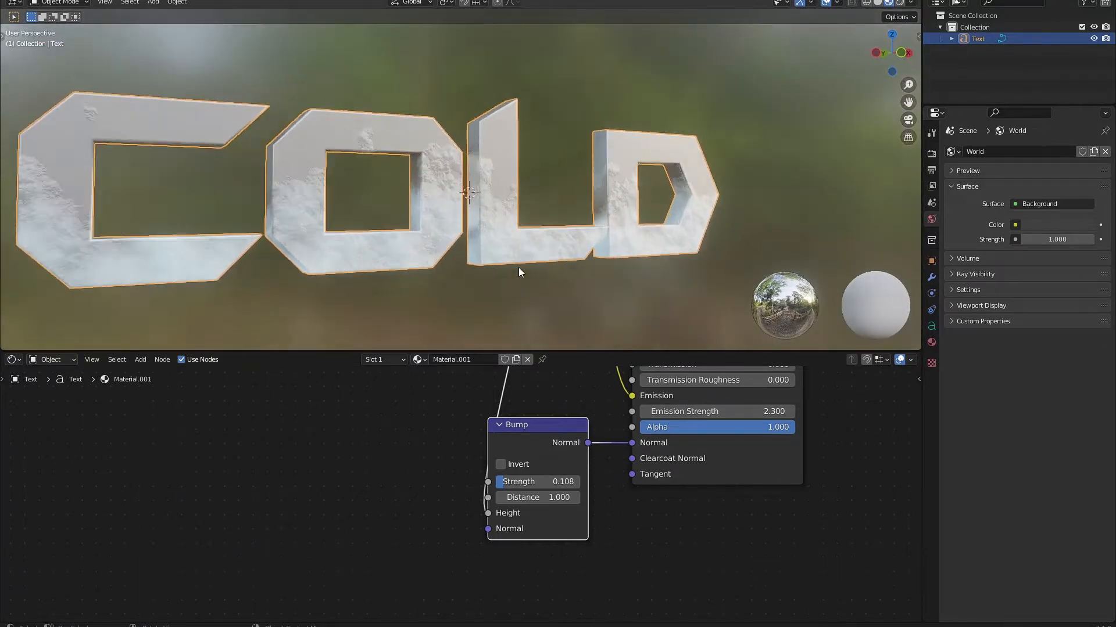
Move the ColorRamp's black stop to position 0.473 and set the Mapping Location X to 0.5 m
scroll(420, 437, "down", 2)
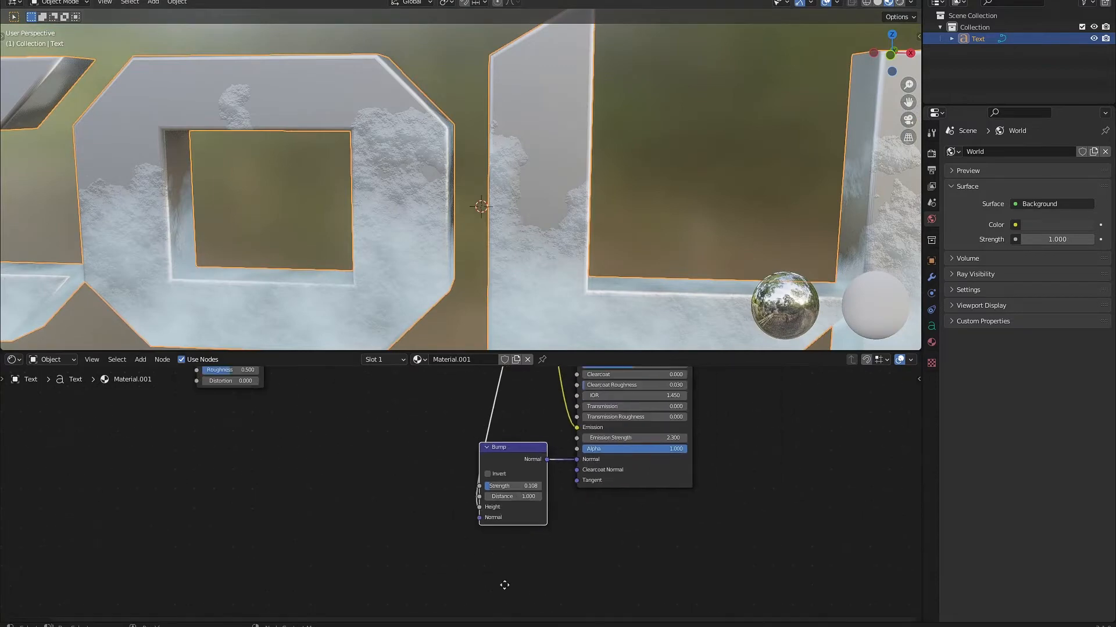
middle_click_drag(484, 419, 539, 566)
scroll(542, 466, "up", 4)
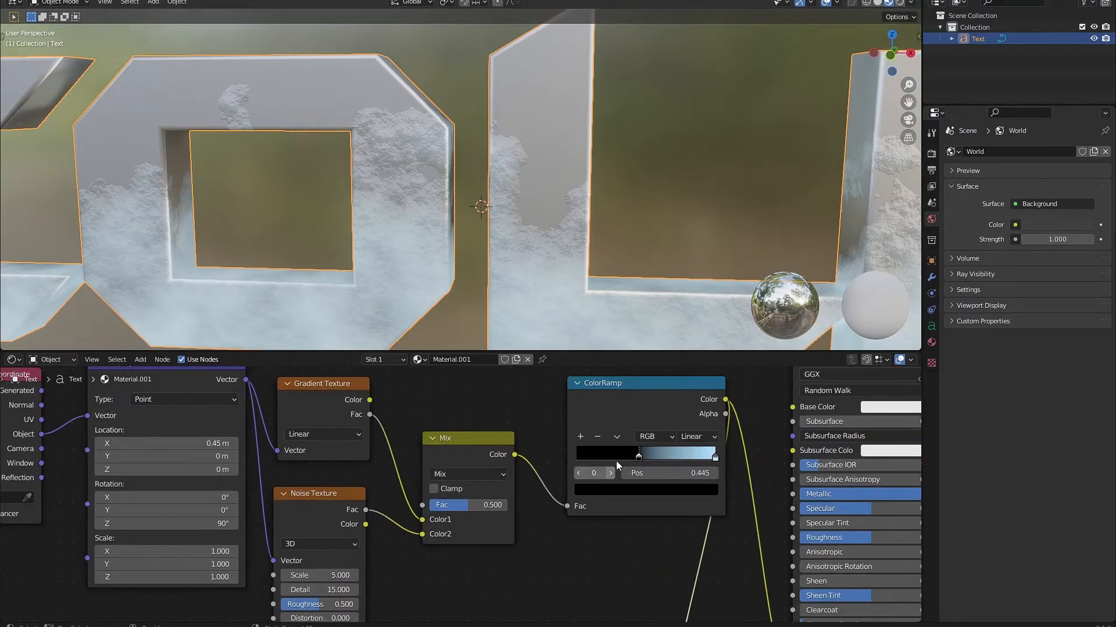
mouse_move(639, 456)
left_mouse_down()
mouse_move(628, 457)
mouse_move(642, 458)
left_mouse_up()
middle_click_drag(433, 488, 571, 504)
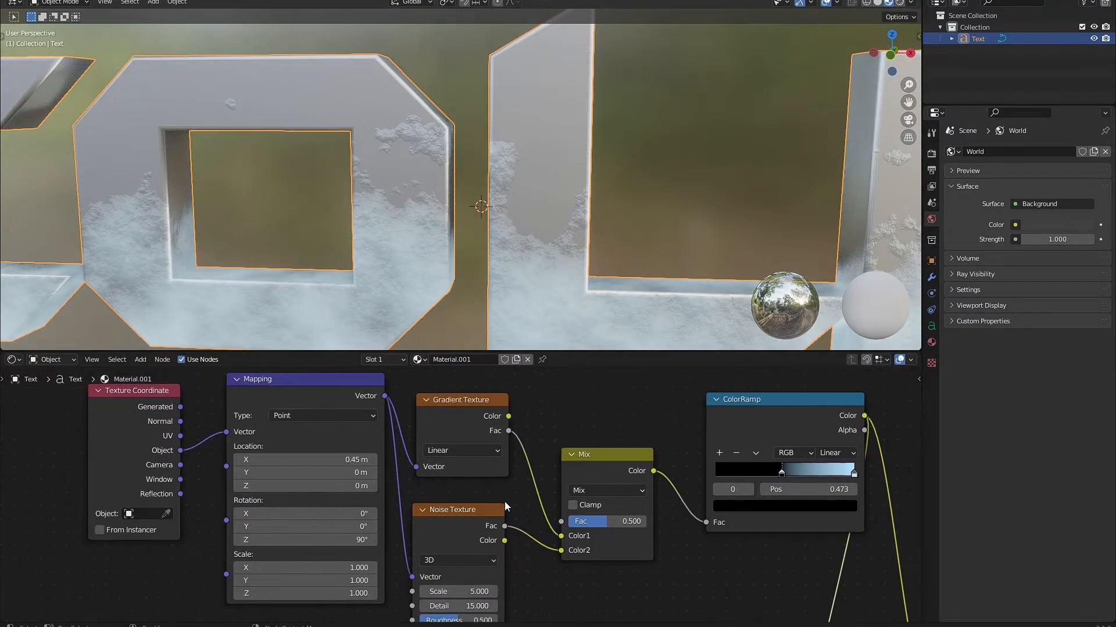
left_click_drag(308, 460, 258, 459)
scroll(445, 439, "down", 4)
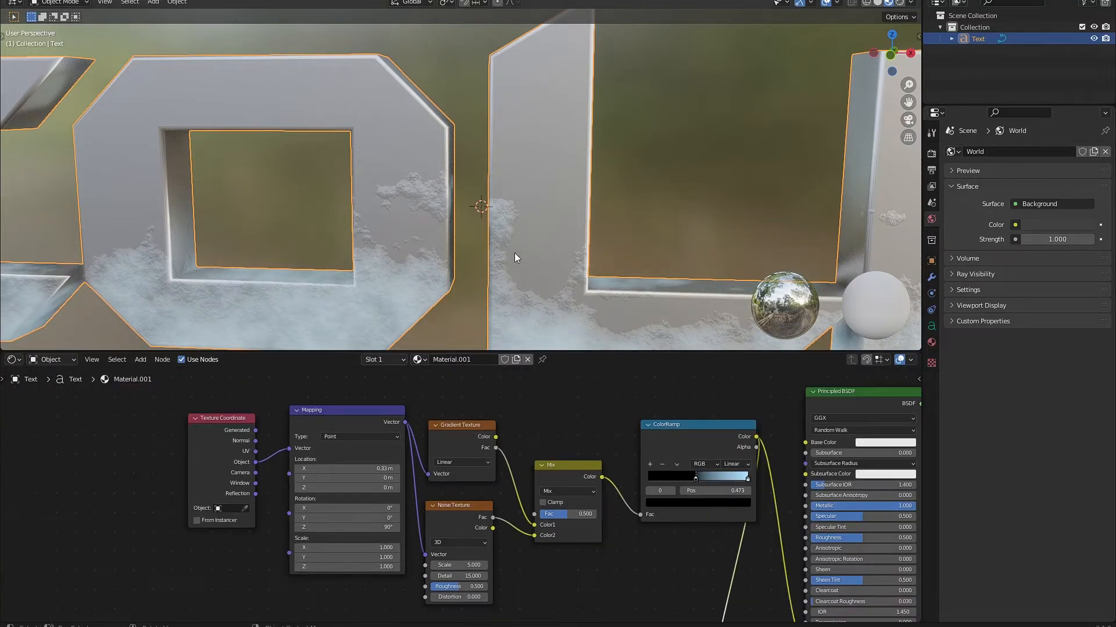
scroll(514, 252, "down", 3)
middle_click_drag(514, 253, 535, 235)
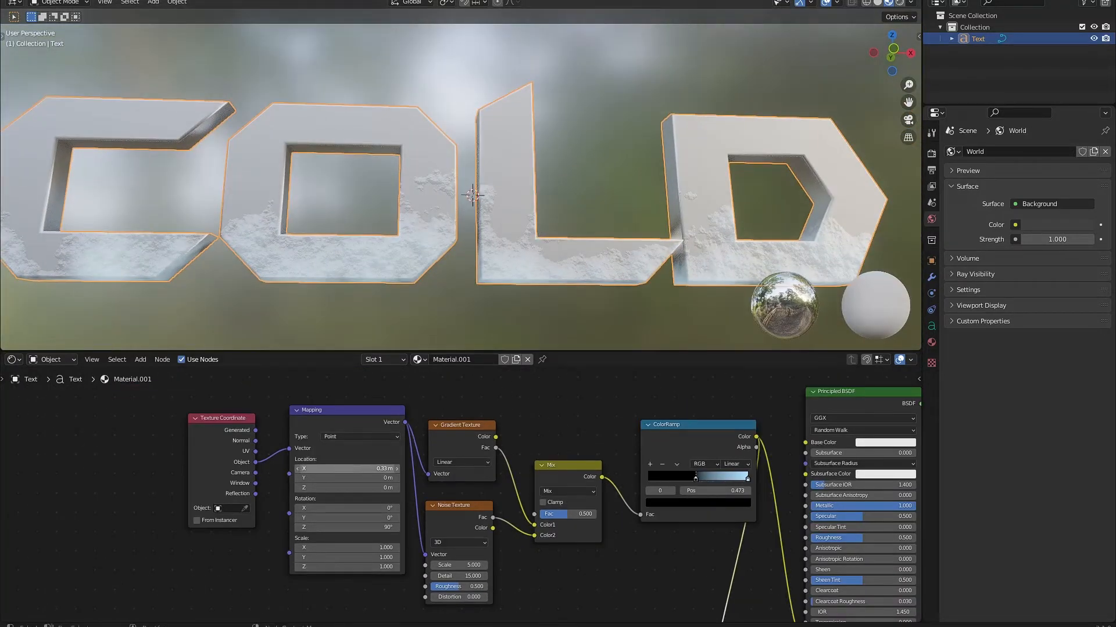
left_click_drag(347, 469, 378, 469, "shift")
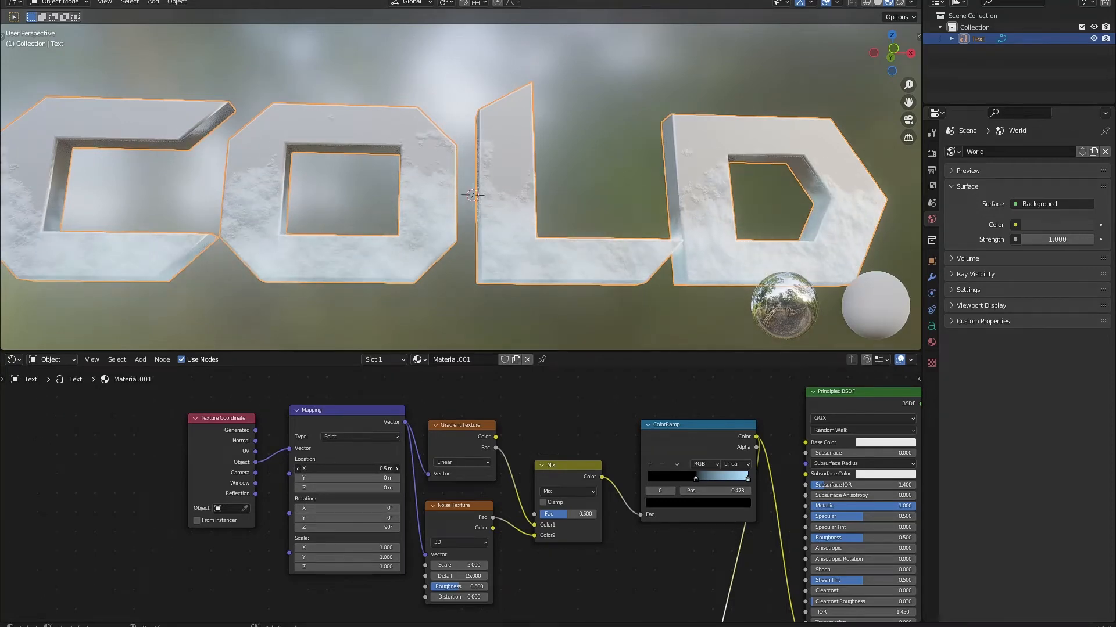
Darken the Principled BSDF Base Color to a dark grey with a value of about 0.111
scroll(652, 503, "down", 3)
middle_click_drag(652, 503, 401, 487)
scroll(471, 494, "up", 5)
middle_click_drag(491, 479, 472, 500)
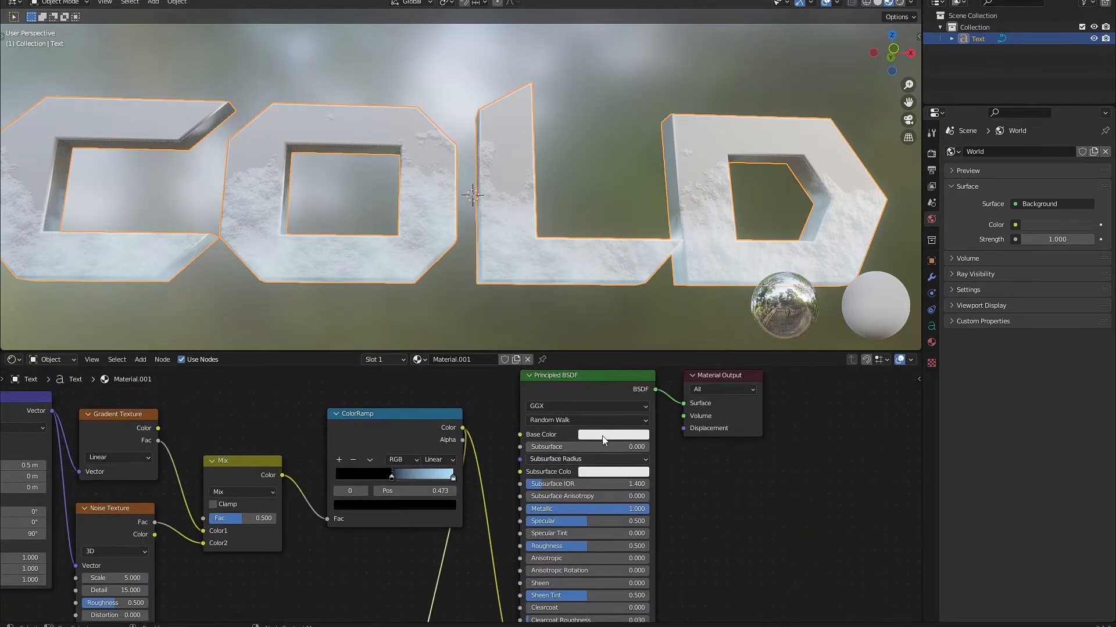
left_click(604, 435)
left_click_drag(679, 307, 675, 325)
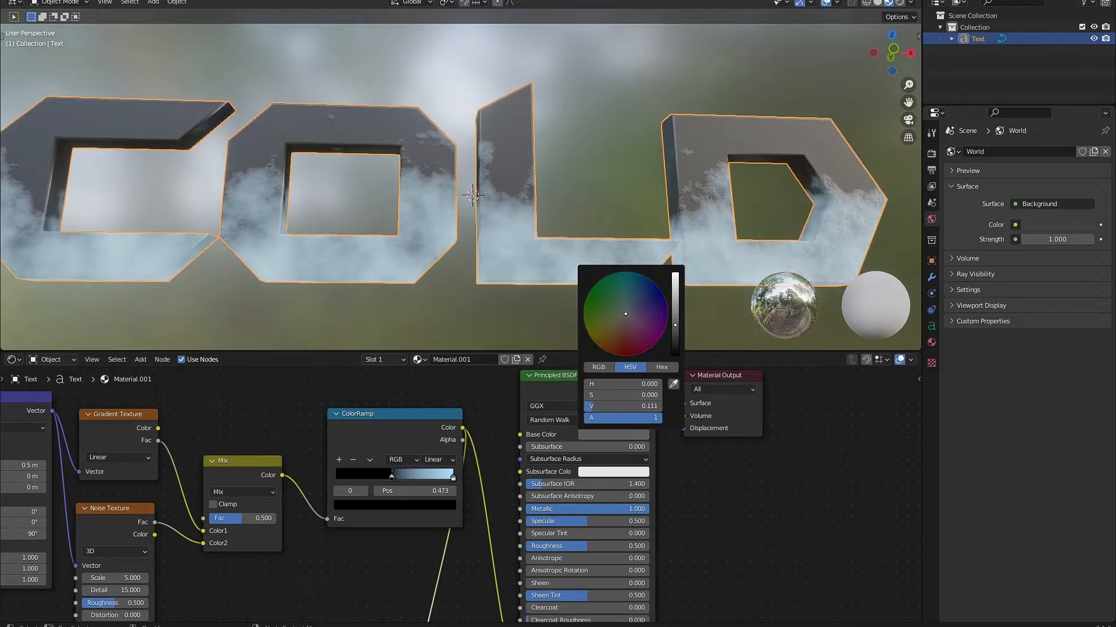
scroll(500, 445, "down", 3)
scroll(168, 500, "up", 1)
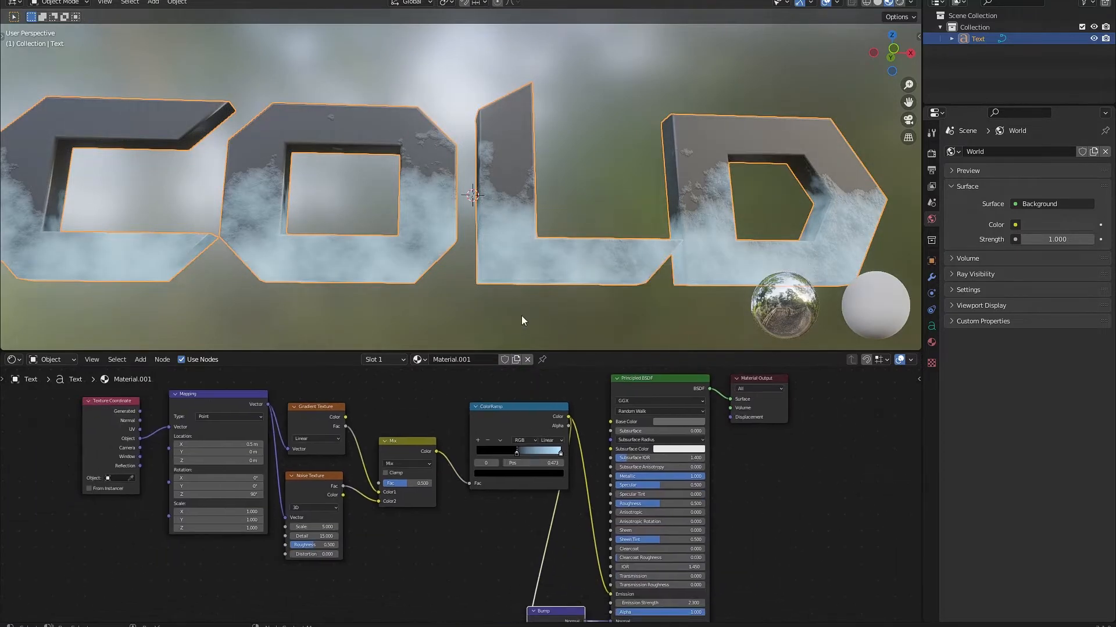
scroll(517, 314, "down", 3)
middle_click_drag(487, 11, 491, 340)
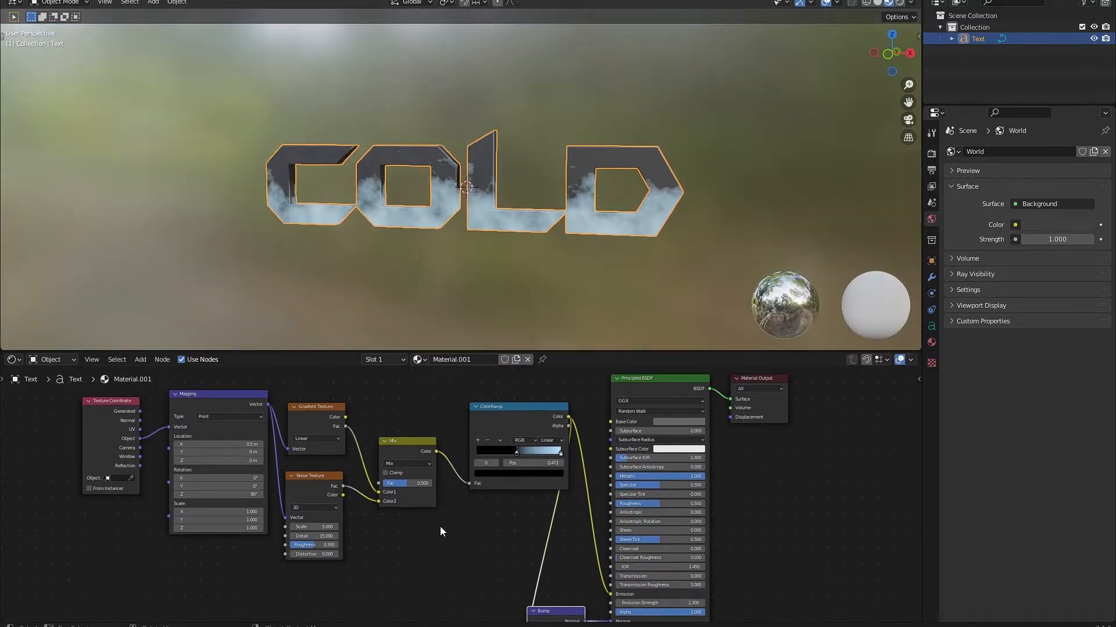
Add a second ColorRamp node in the empty space beside the Bump node
scroll(440, 526, "down", 1)
scroll(486, 468, "up", 1)
key("shift+a")
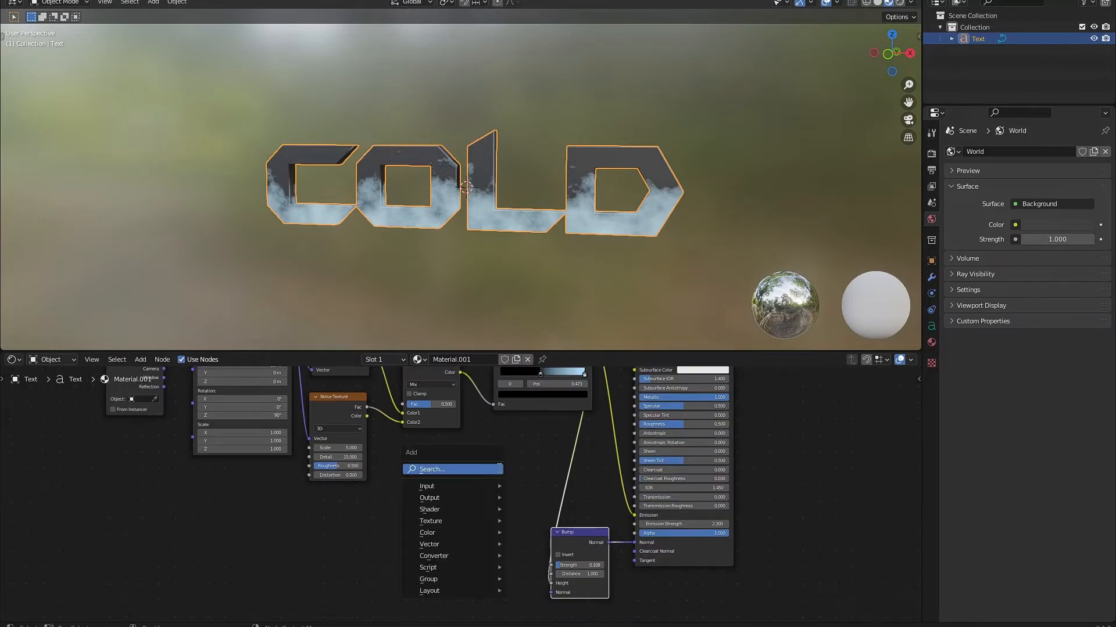
type("scol")
key("Return")
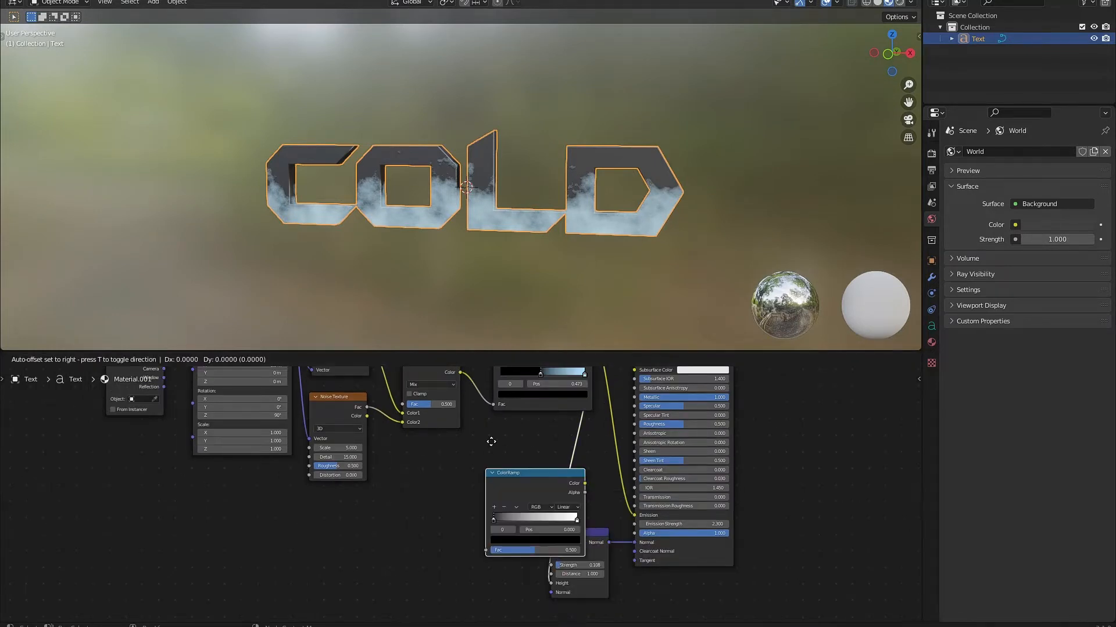
left_click(392, 520)
middle_click_drag(391, 521, 466, 471)
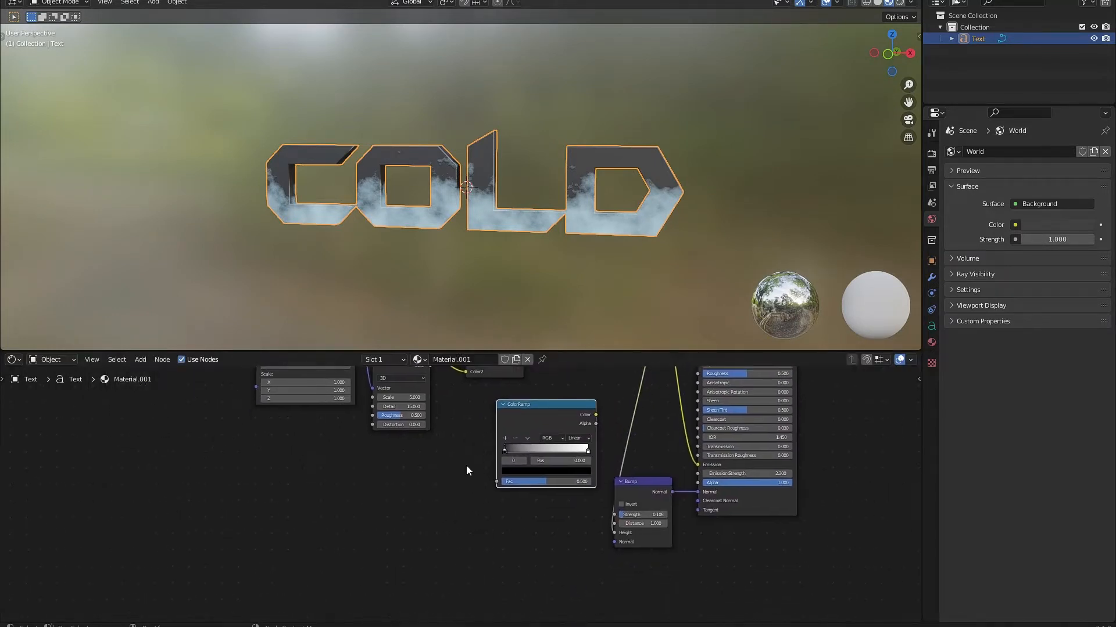
Add a second Noise Texture node below the first one, beside the new ColorRamp
key("shift+a")
left_click(402, 483)
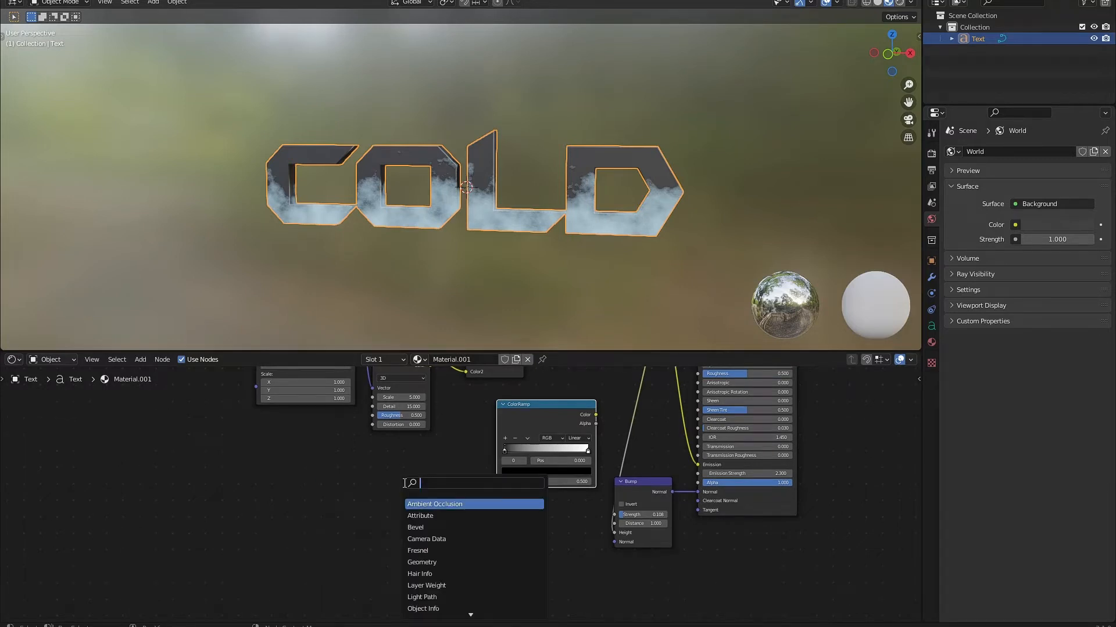
type("noise")
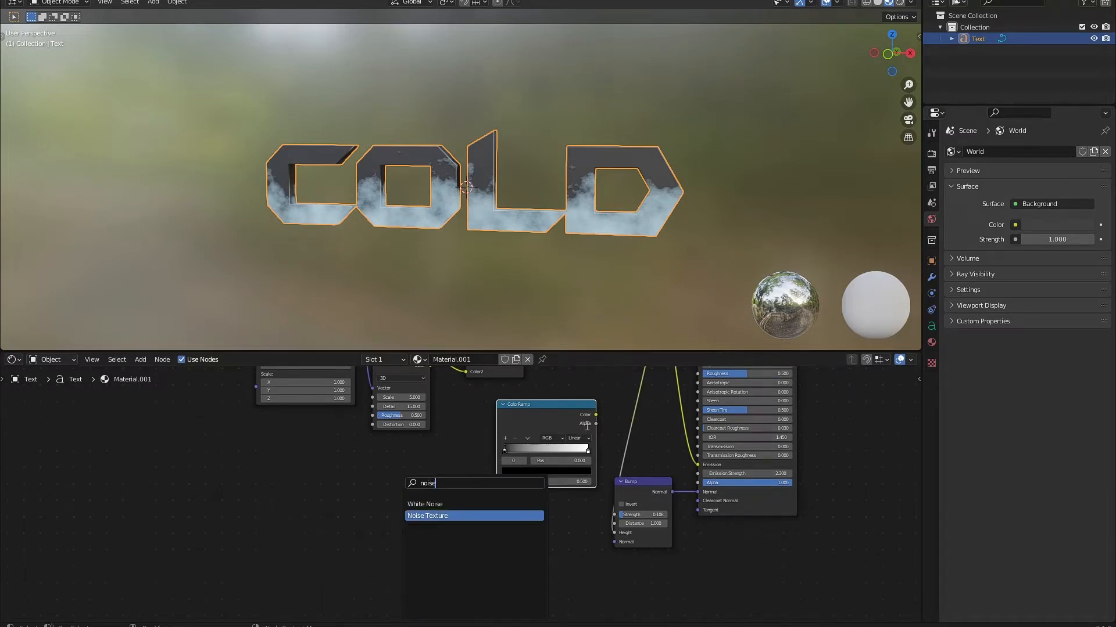
key("Return")
left_click(529, 421)
scroll(453, 430, "up", 5)
middle_click_drag(378, 421, 416, 454)
scroll(407, 539, "down", 5)
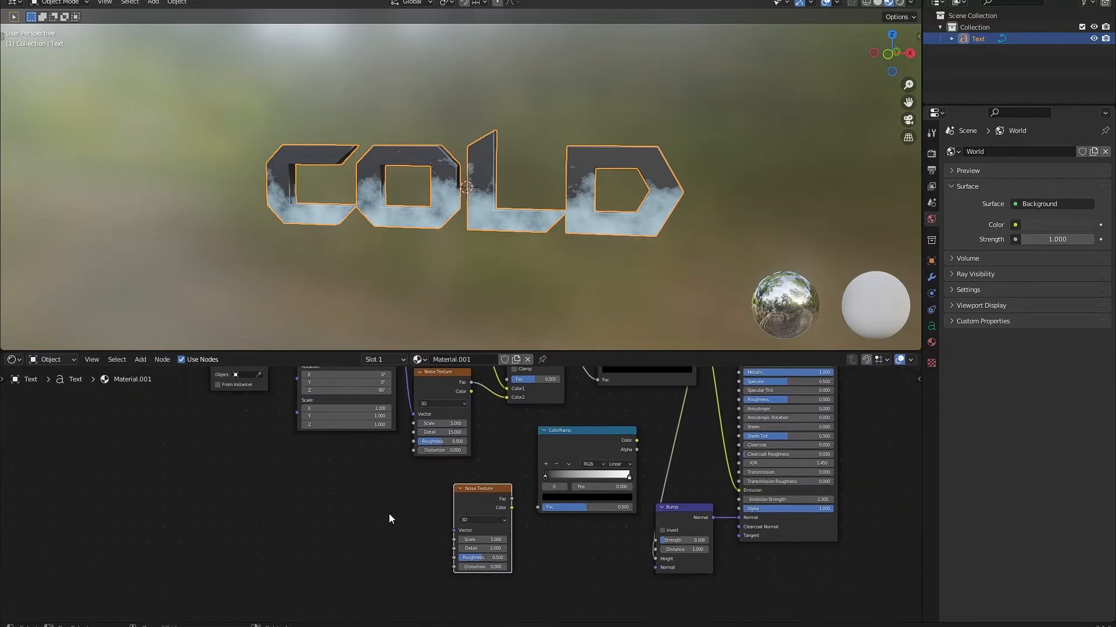
Add Texture Coordinate and Mapping nodes to the new Noise Texture and feed the Mapping vector from the Object coordinates
key("ctrl+t")
scroll(301, 504, "up", 1)
left_click_drag(303, 507, 336, 493)
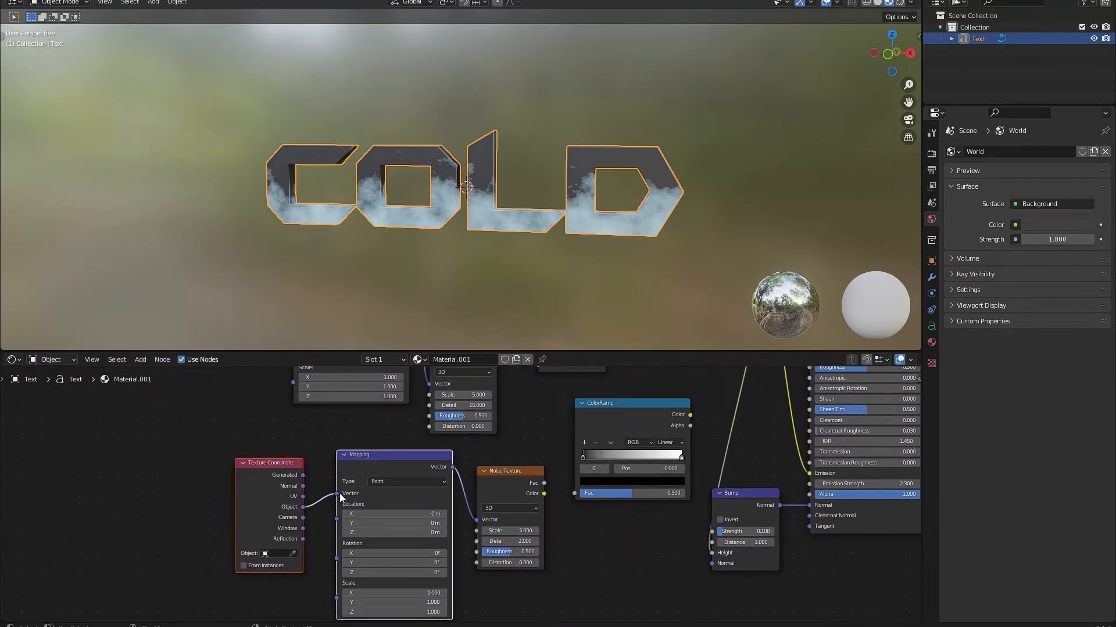
Link the new noise's Fac through the second ColorRamp into the Principled BSDF's Roughness
scroll(570, 487, "up", 2)
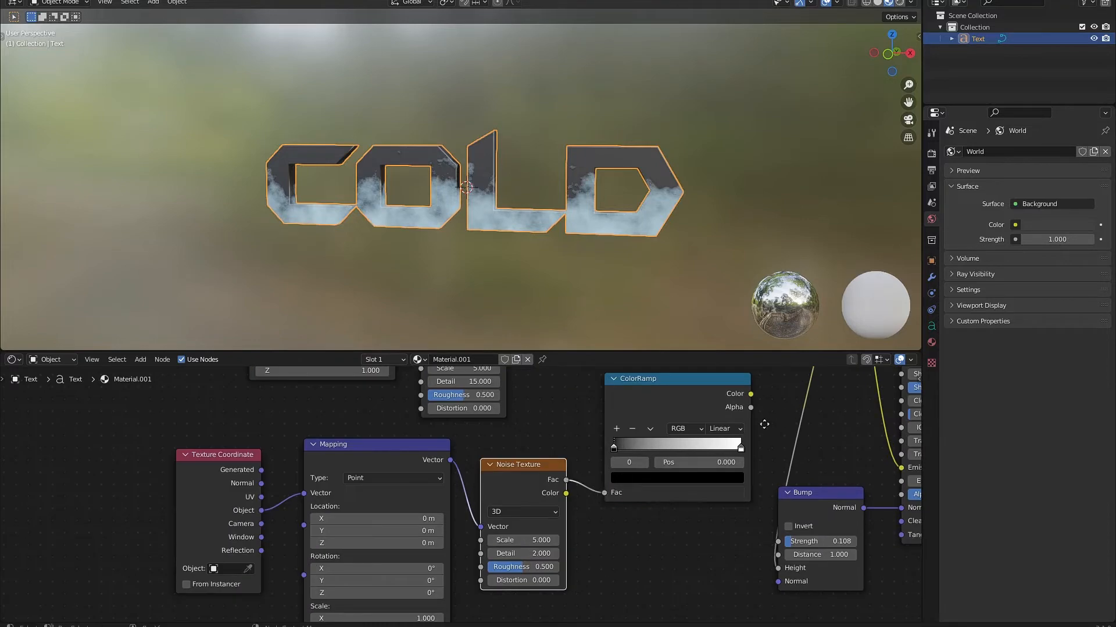
middle_click_drag(764, 424, 448, 537)
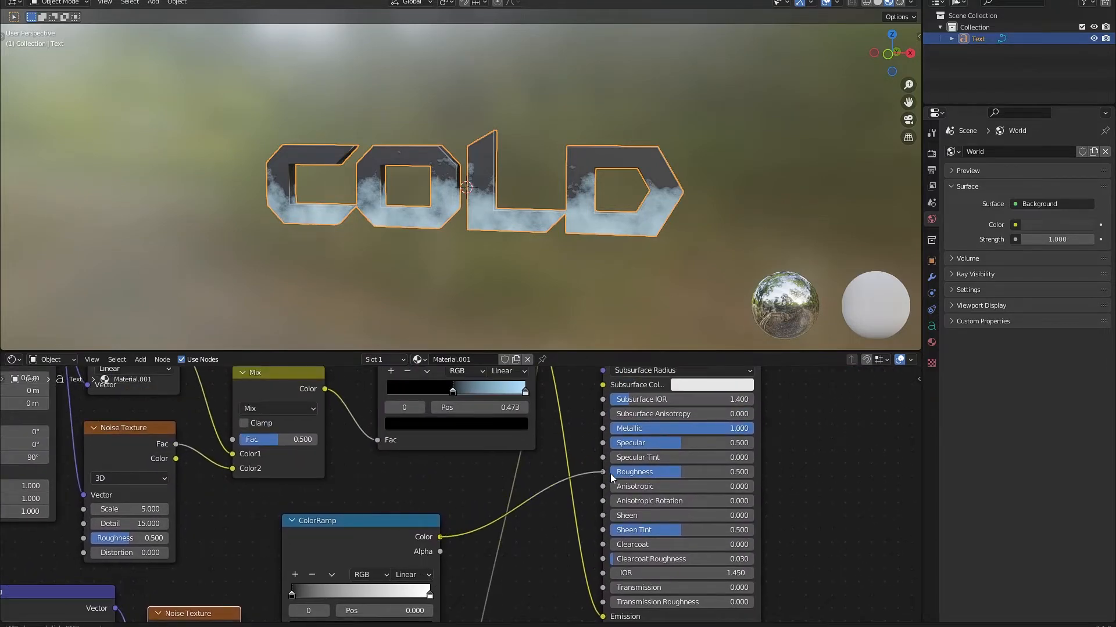
left_click_drag(610, 474, 610, 473)
scroll(389, 529, "down", 1)
middle_click_drag(389, 528, 580, 417)
Set the new Noise Texture's Scale to 9.400 and move its ColorRamp's black stop to position 0.127
scroll(494, 442, "up", 2)
scroll(495, 191, "up", 5)
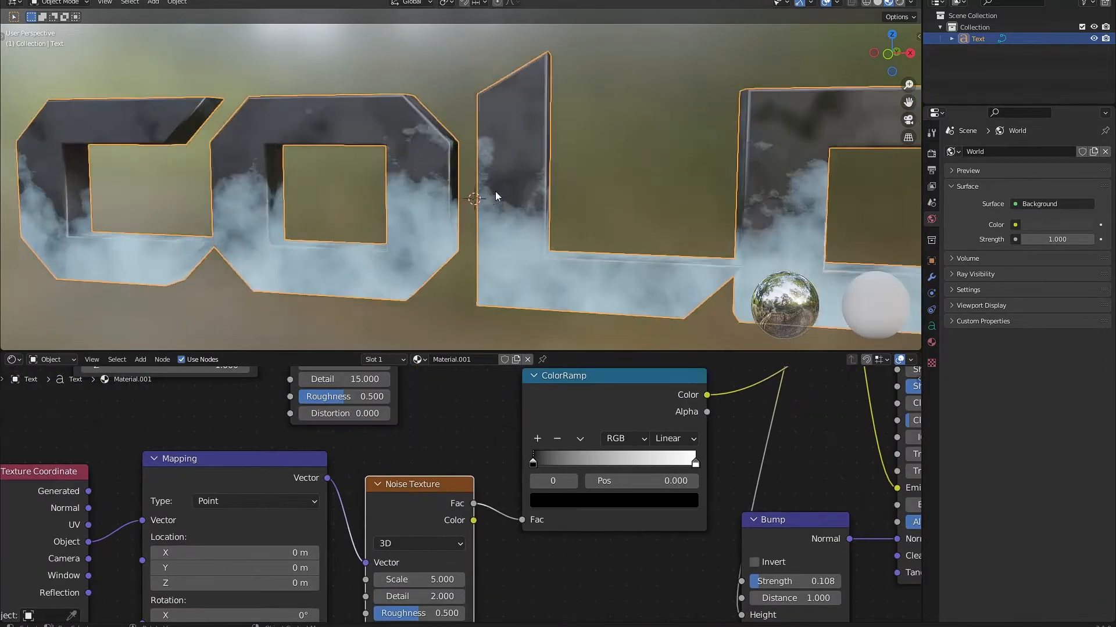
middle_click_drag(496, 192, 538, 165)
middle_click_drag(415, 583, 474, 516)
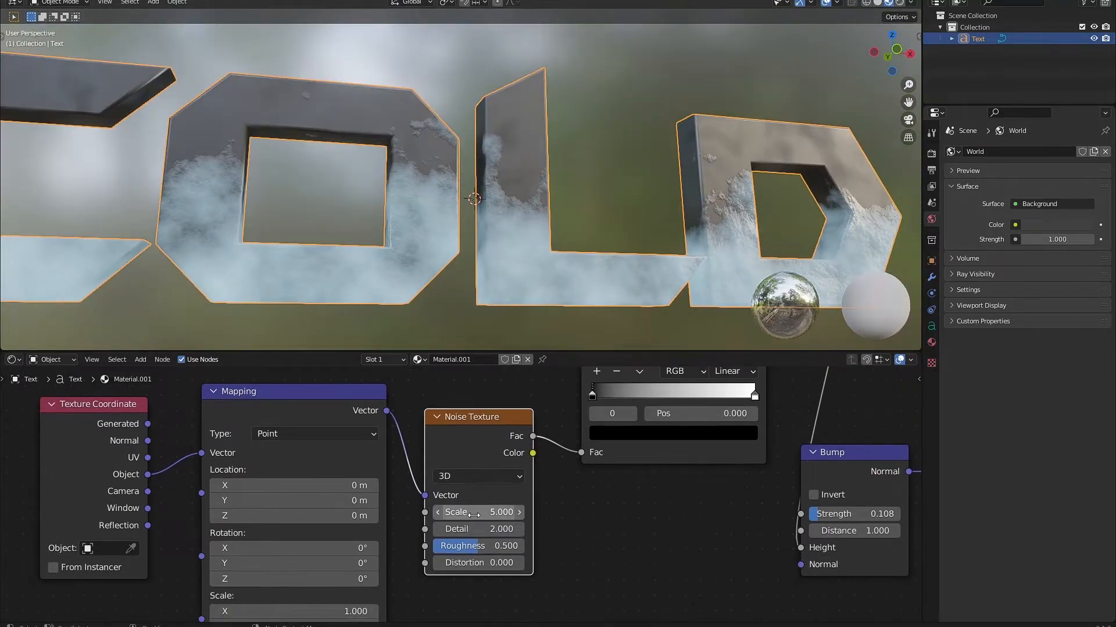
left_click_drag(469, 513, 506, 512)
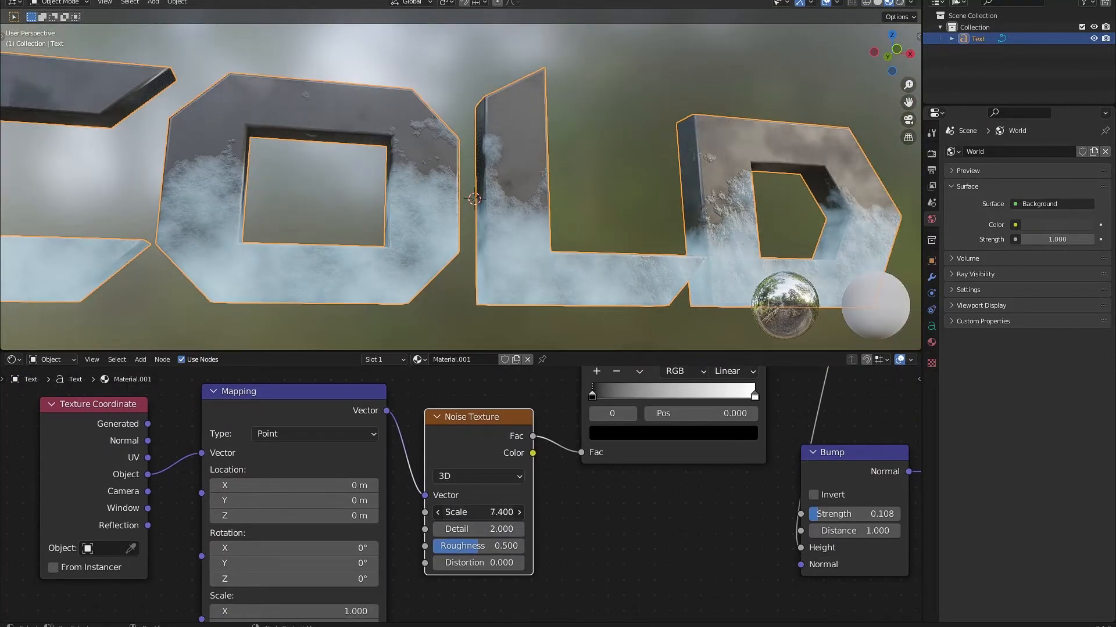
left_click_drag(600, 404, 613, 397)
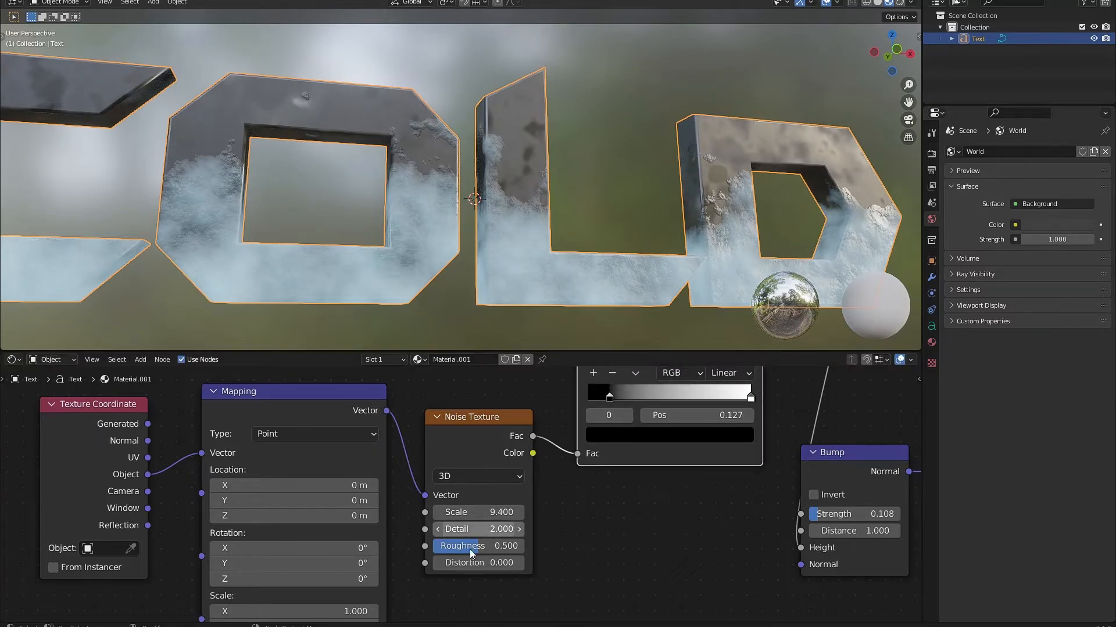
Set the new noise's Roughness to 0.850 and Detail to 15, with its ColorRamp's black stop at 0.150
left_click_drag(472, 549, 483, 549)
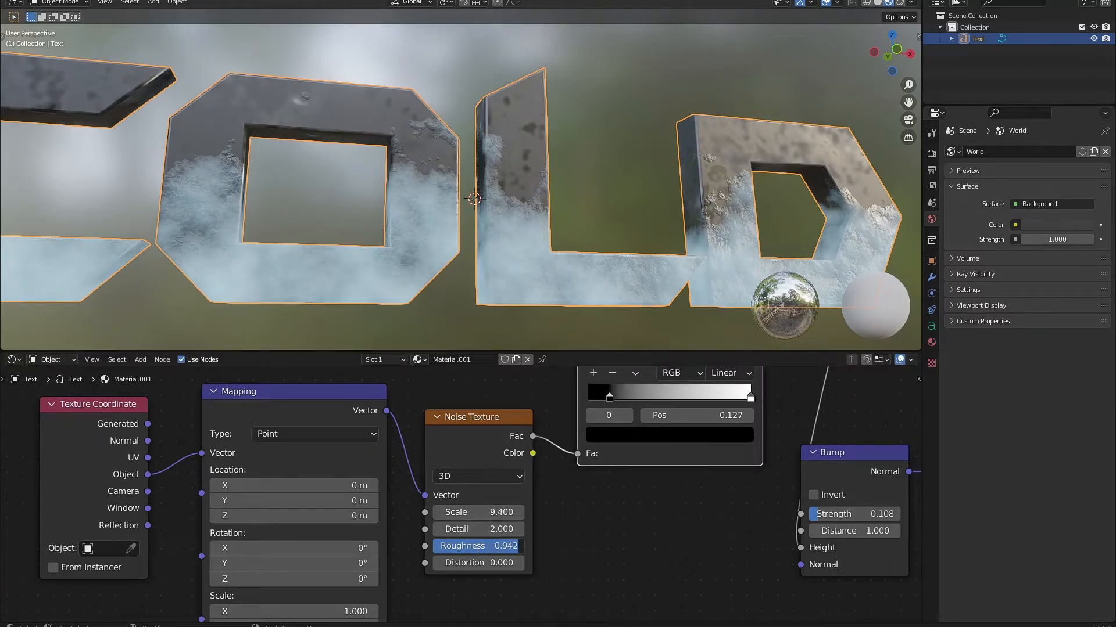
left_click_drag(596, 401, 605, 399)
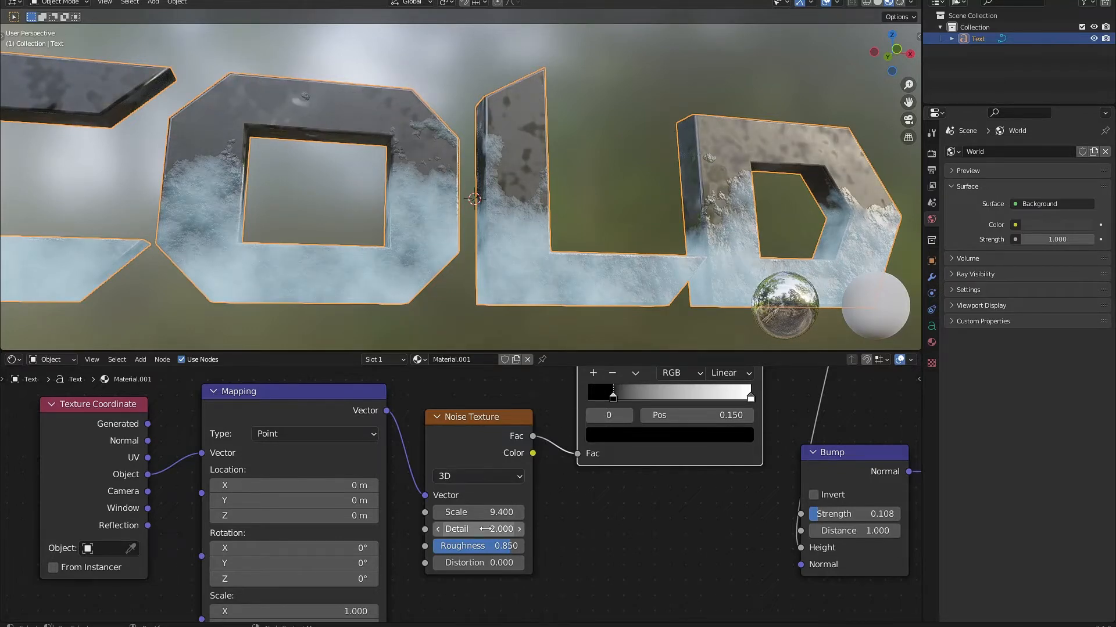
left_click_drag(478, 527, 523, 527)
scroll(685, 179, "up", 8)
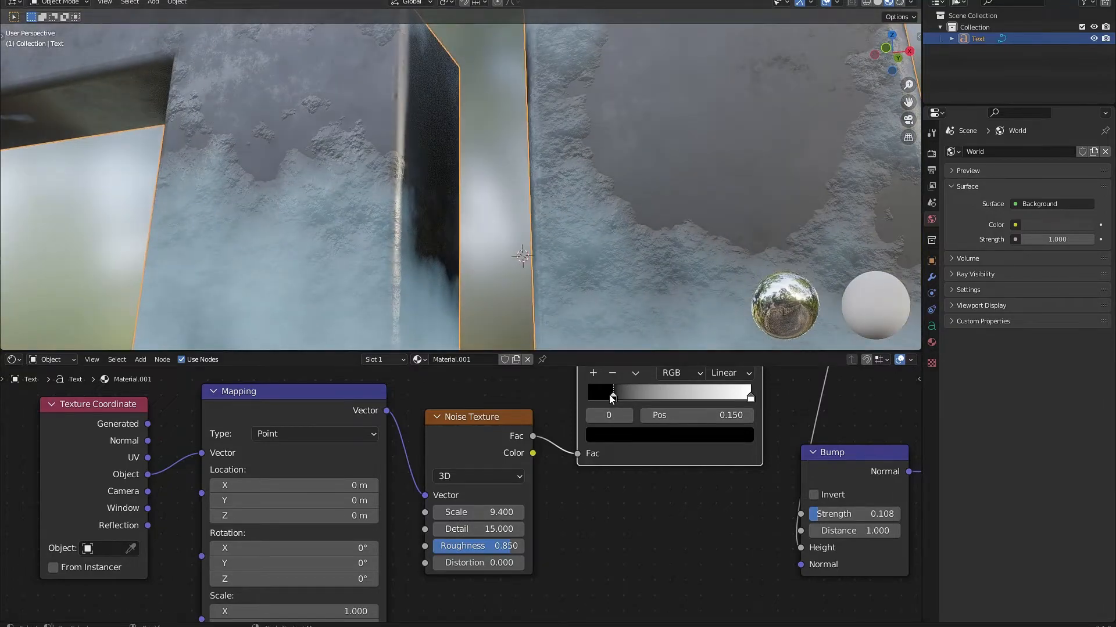
Move the roughness ColorRamp's black stop to position 0.323 and check the letters' surface from several angles
left_click_drag(612, 398, 639, 395)
scroll(643, 201, "down", 10)
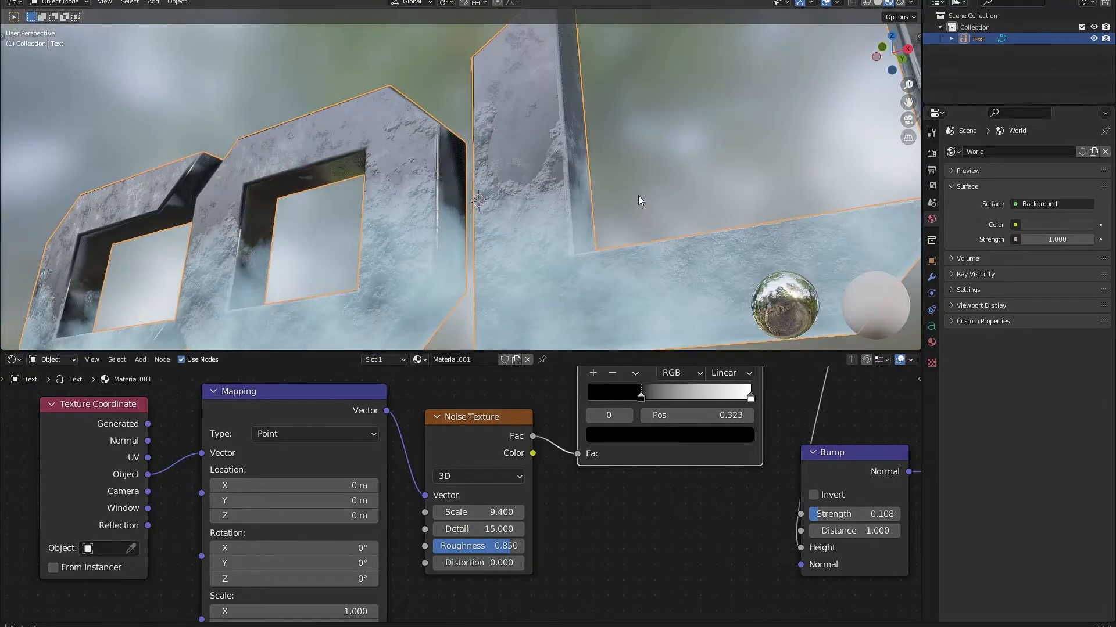
middle_click_drag(677, 193, 735, 217)
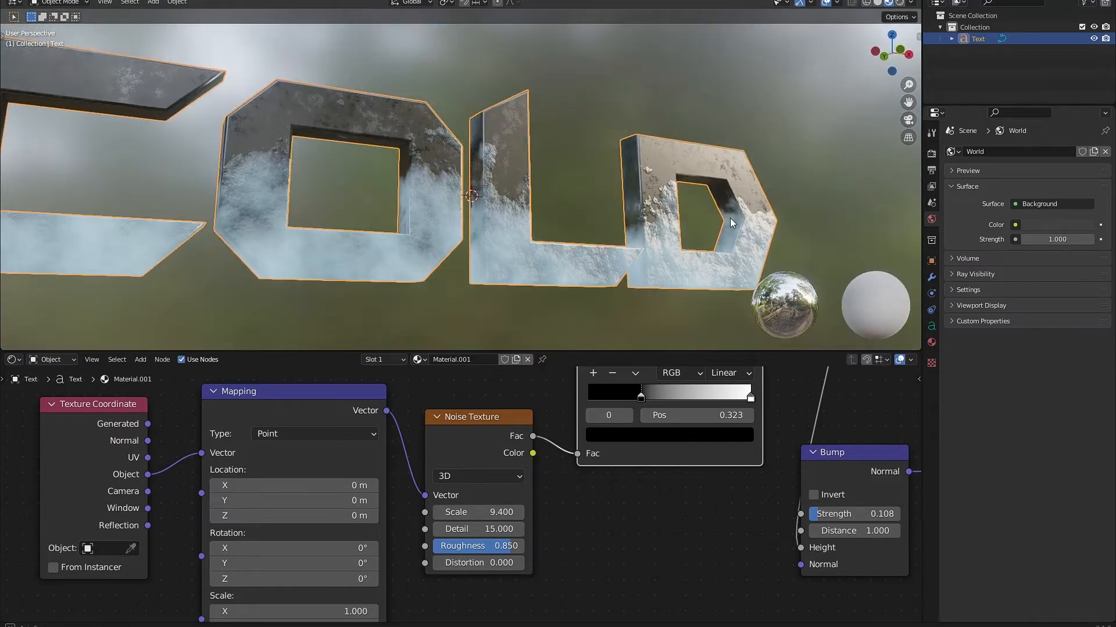
scroll(657, 224, "down", 4)
middle_click_drag(657, 224, 615, 265)
scroll(610, 250, "up", 4)
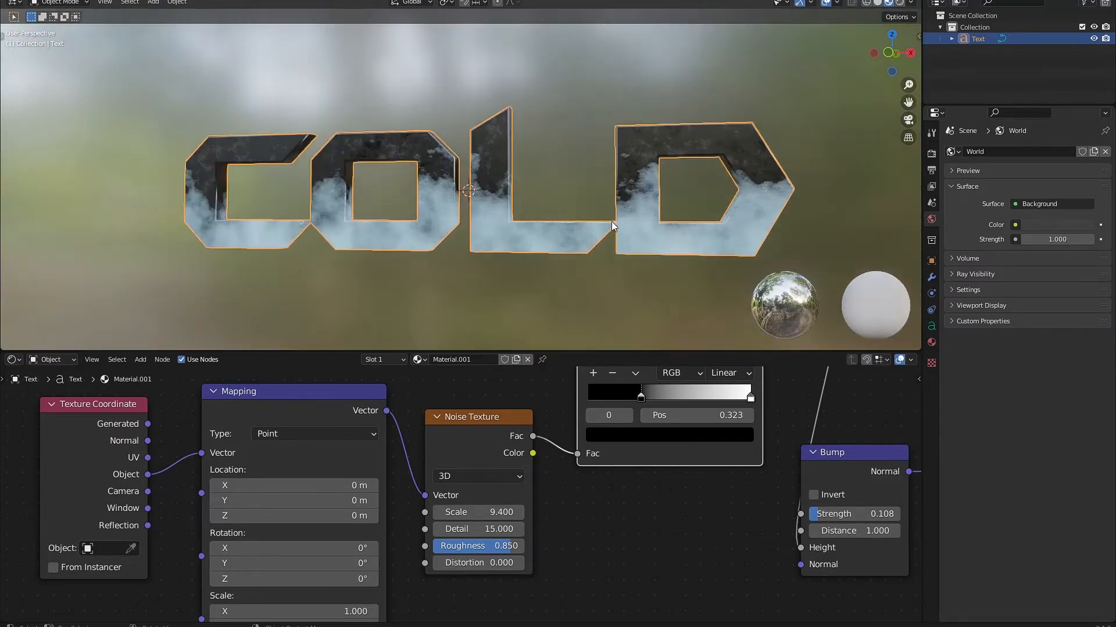
Preview the text in Rendered viewport shading with Scene World lighting disabled and inspect the frosted letters
key("z")
left_click(603, 146)
scroll(485, 235, "up", 3)
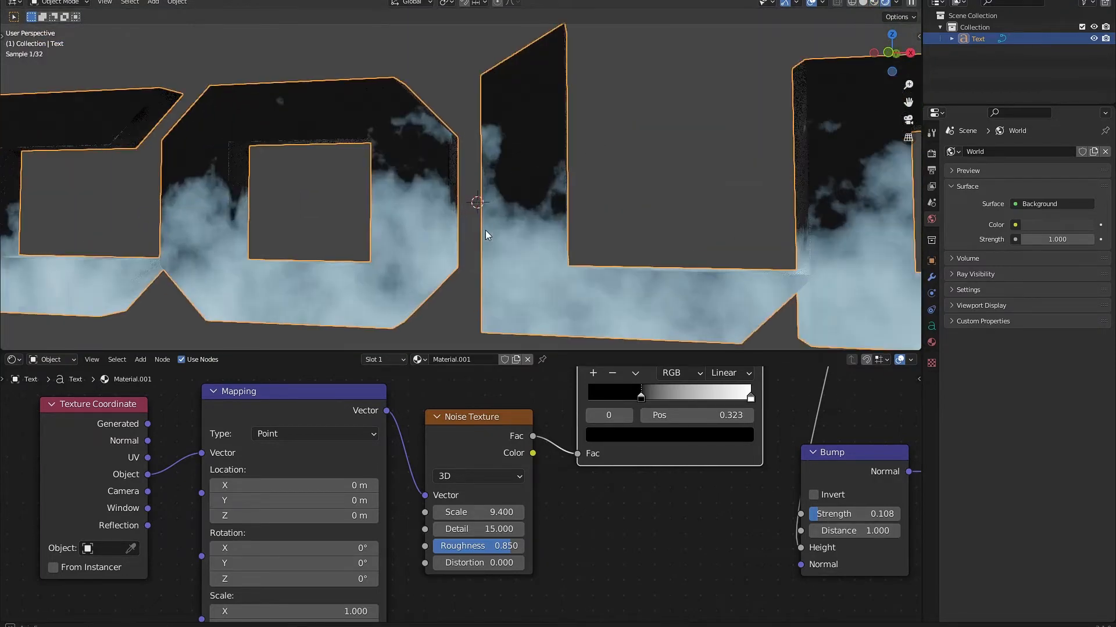
left_click(899, 2)
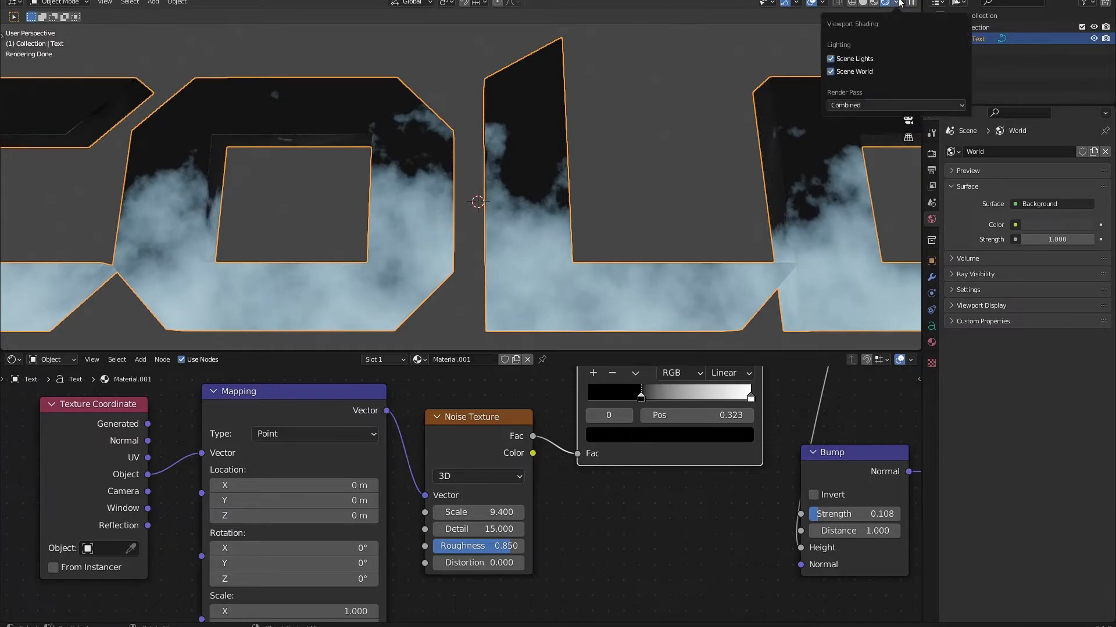
left_click(830, 70)
scroll(488, 201, "down", 3)
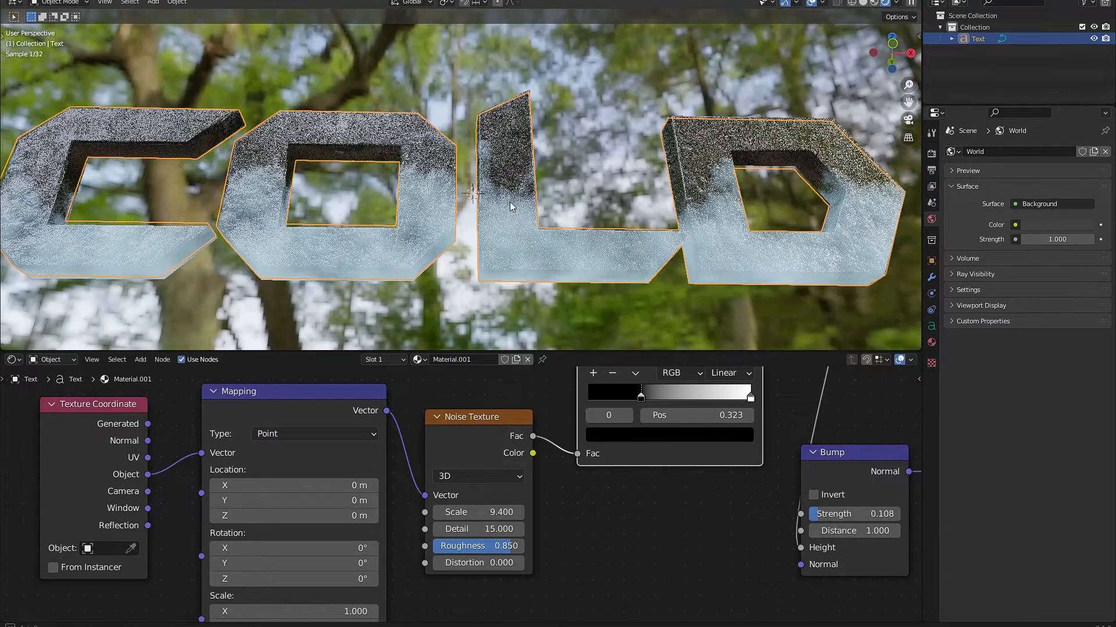
mouse_move(591, 202)
middle_mouse_down()
mouse_move(492, 251)
mouse_move(527, 250)
middle_mouse_up()
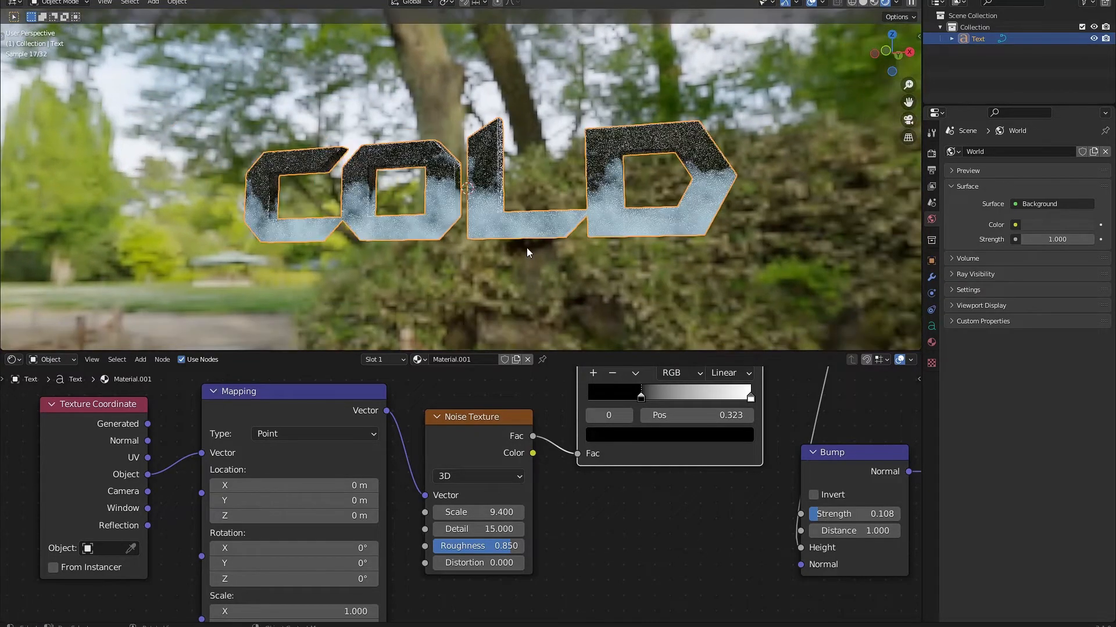
Switch the viewport back to Material Preview shading
key("z")
left_click(523, 284)
scroll(553, 229, "down", 3)
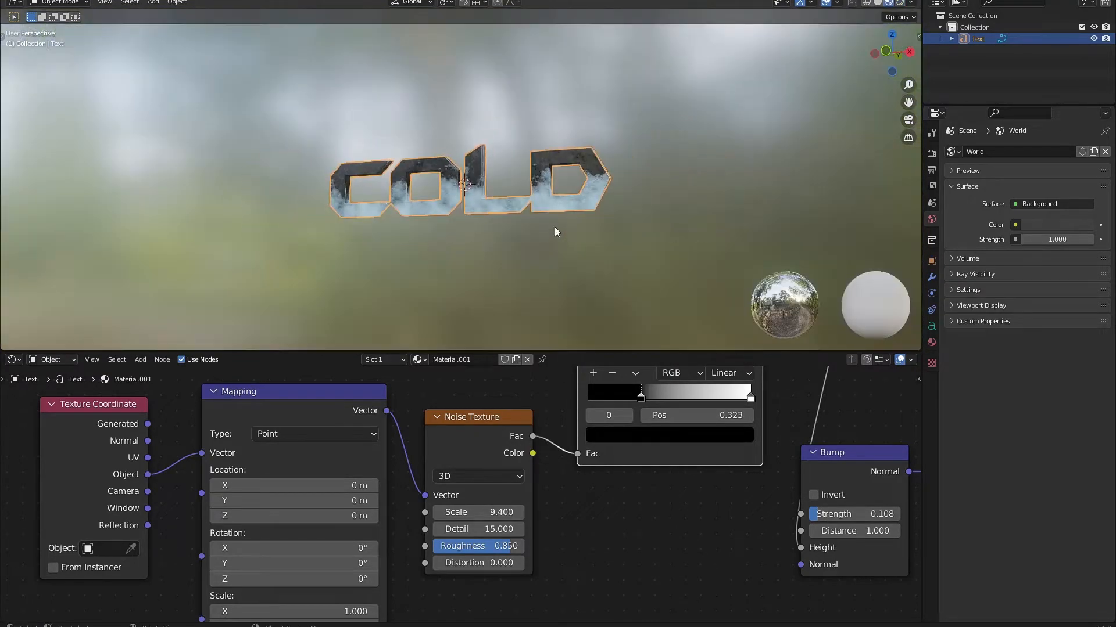
scroll(293, 30, "down", 3)
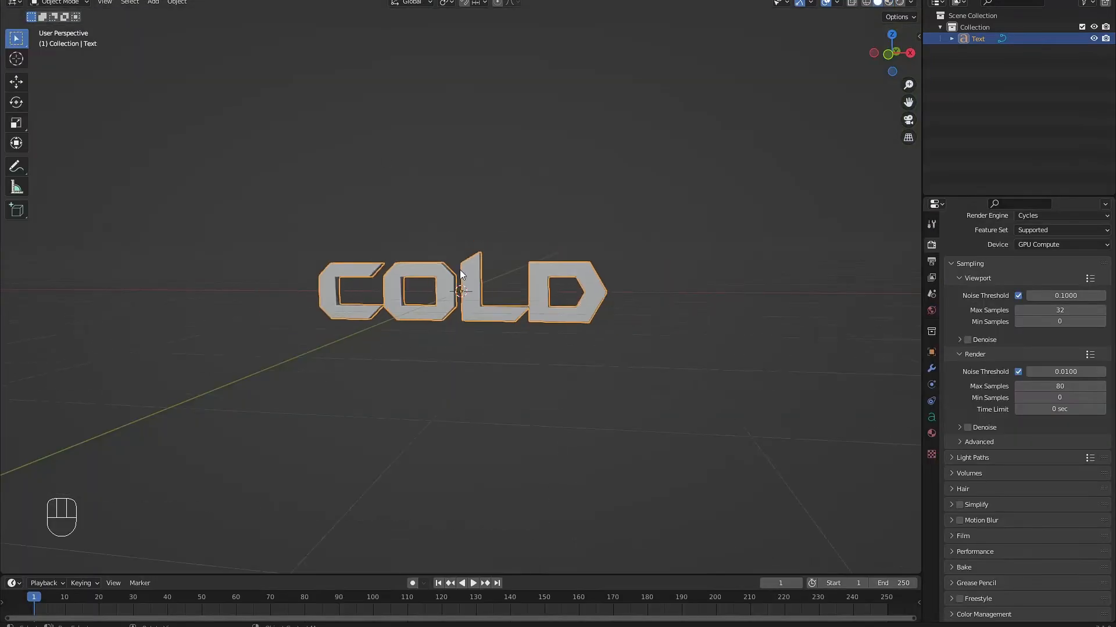
Add a plane at the text's origin and rotate it 90° about the X axis
mouse_move(459, 270)
middle_mouse_down()
mouse_move(382, 246)
mouse_move(380, 301)
mouse_move(455, 251)
middle_mouse_up()
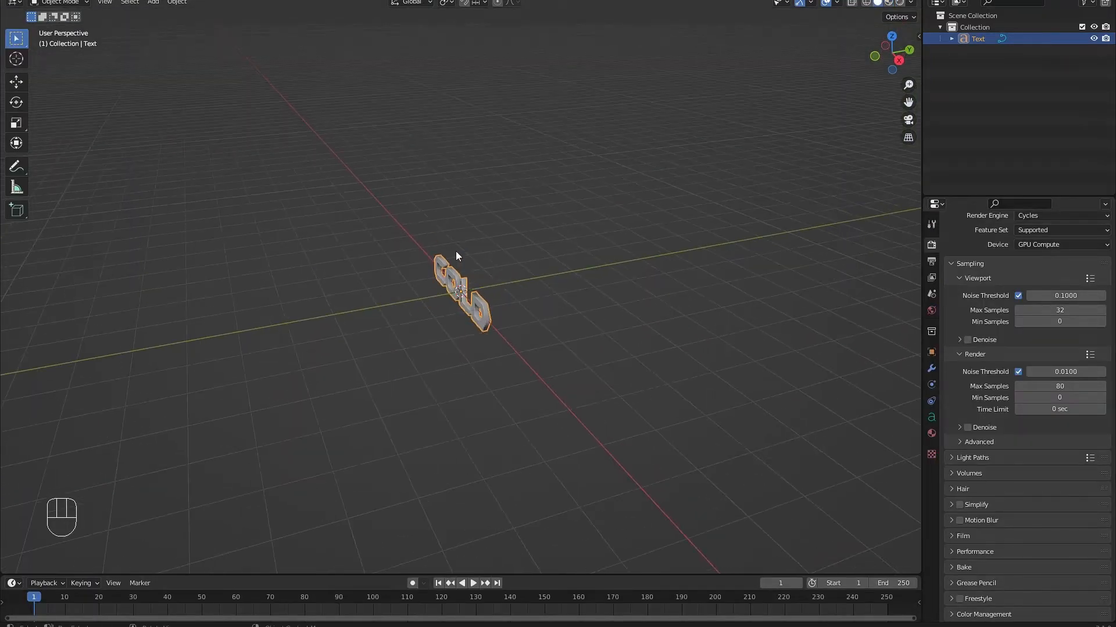
key("shift+a")
left_click(505, 248)
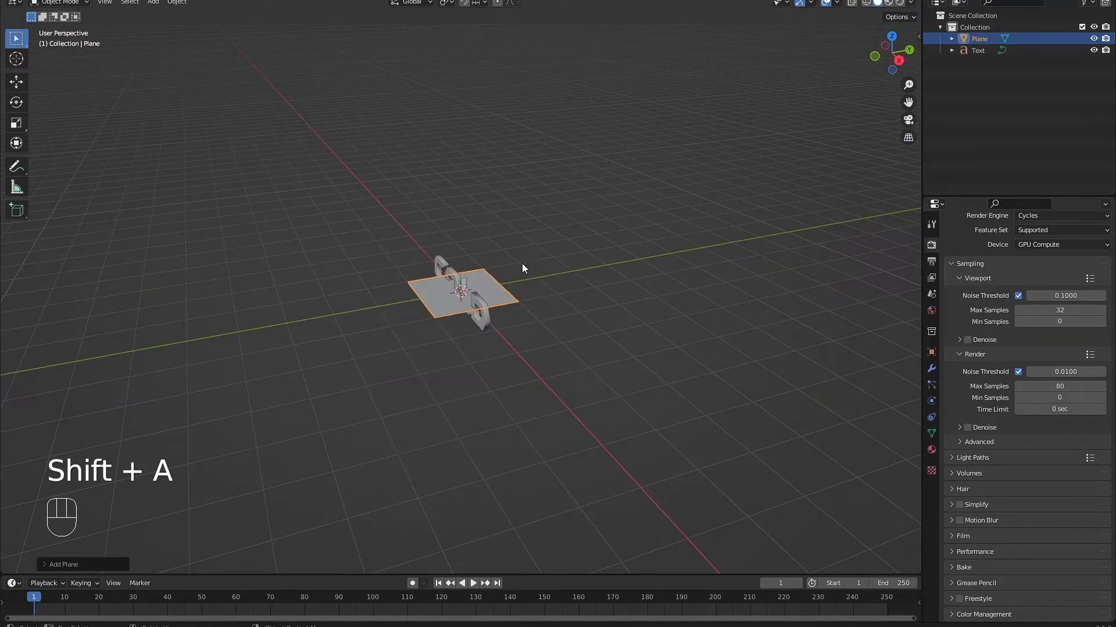
middle_click_drag(522, 268, 502, 239)
key("r")
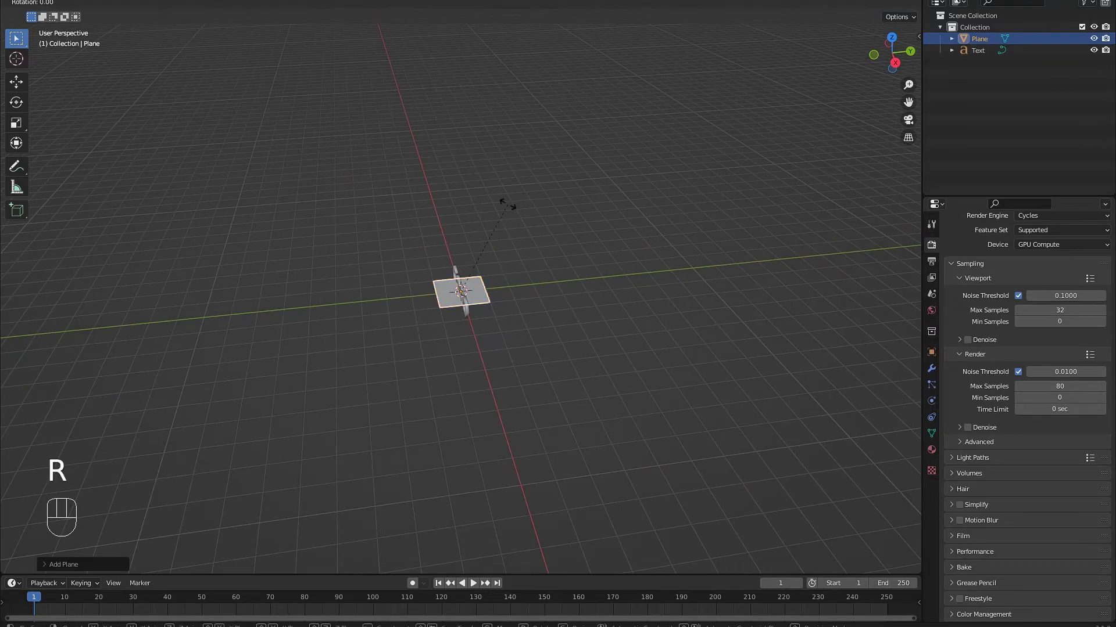
key("x")
key("KP_9")
key("KP_0")
key("KP_Enter")
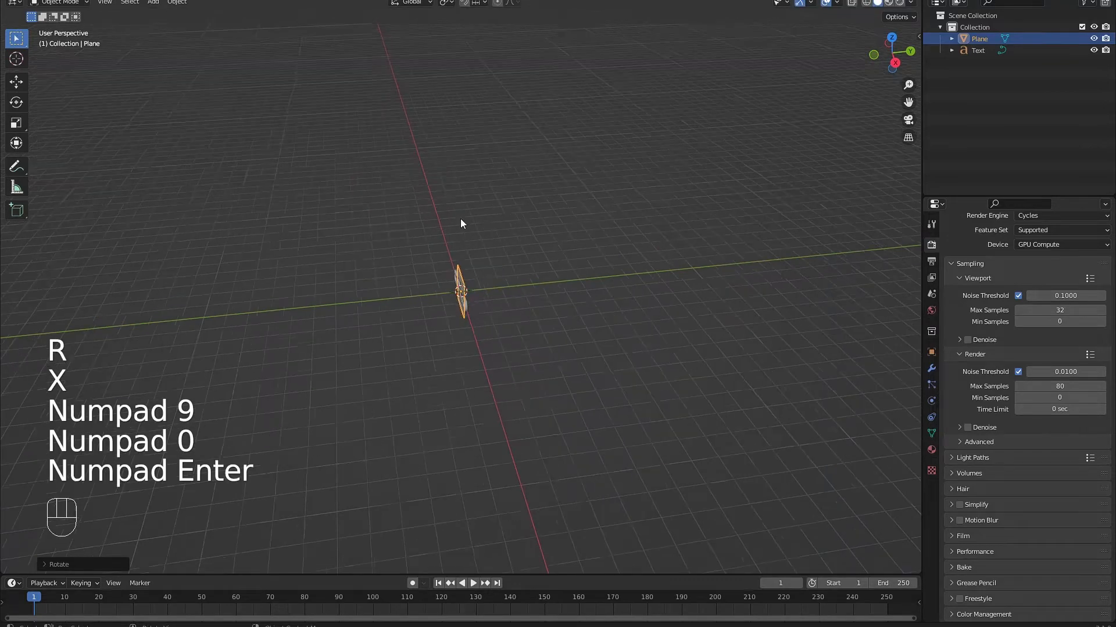
Move the upright plane along the Y axis to a spot well behind the text
left_click(17, 83)
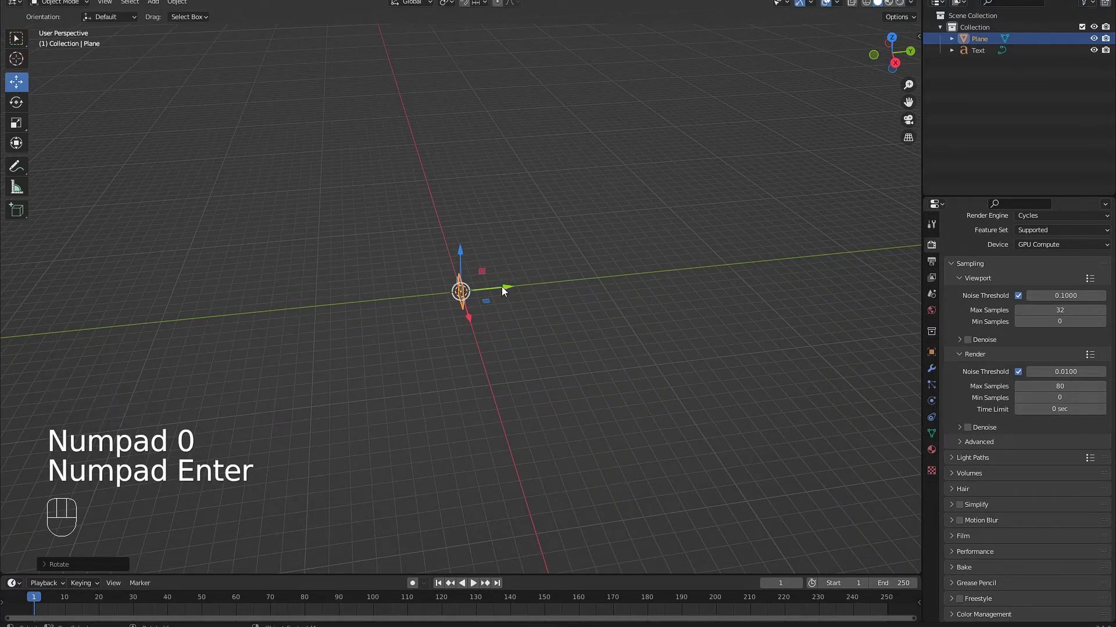
left_click_drag(506, 283, 731, 267)
middle_click_drag(598, 276, 625, 268)
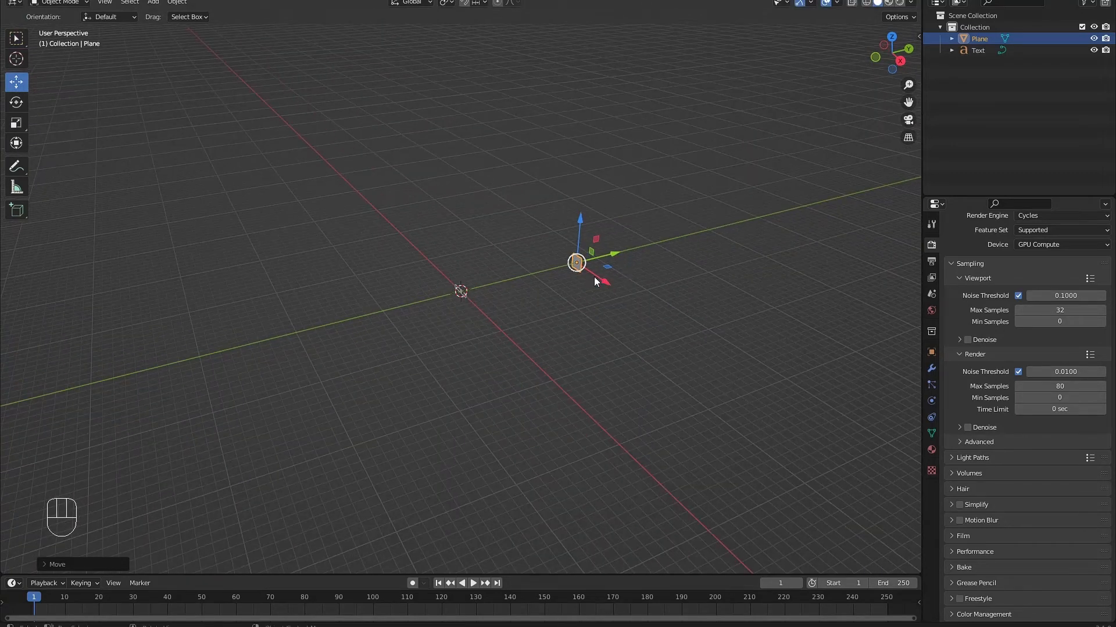
Scale the plane by 10 to form a large backdrop behind the text
key("s")
key("1")
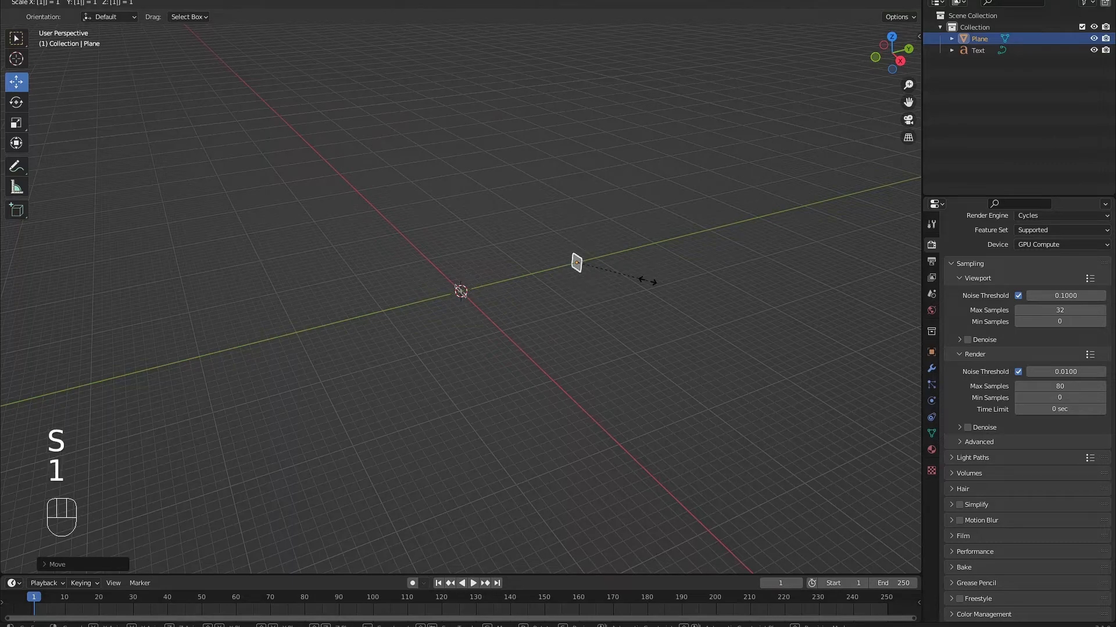
key("0")
left_click(581, 293)
middle_click_drag(581, 293, 621, 286)
scroll(633, 280, "up", 3)
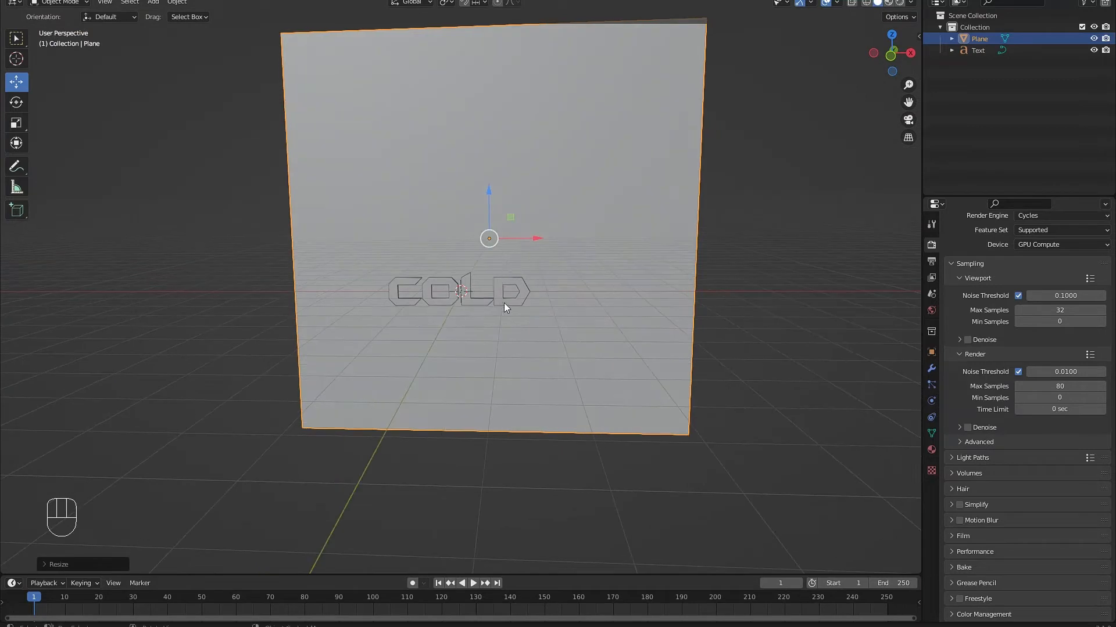
Switch to the front view and add a camera
key("grave")
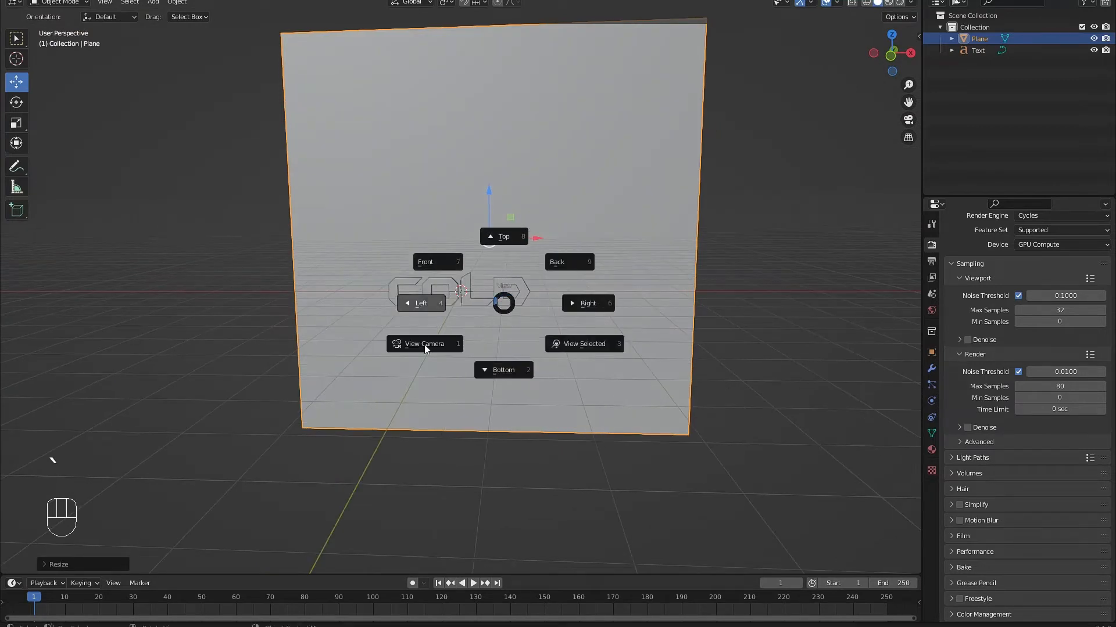
left_click(441, 264)
scroll(457, 271, "up", 2)
key("shift+a")
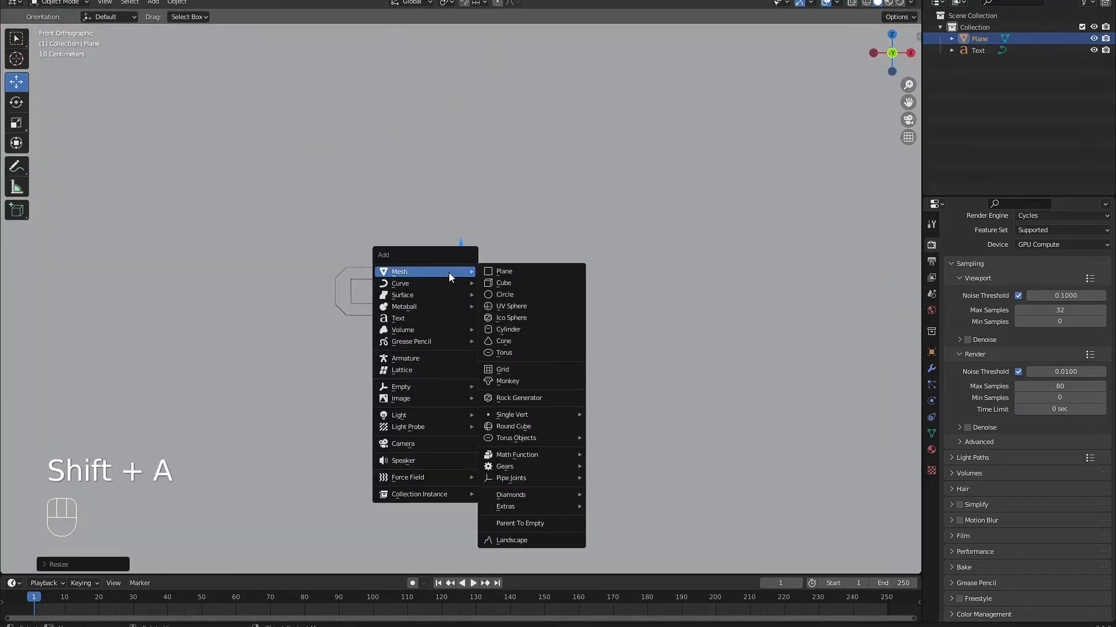
left_click(438, 443)
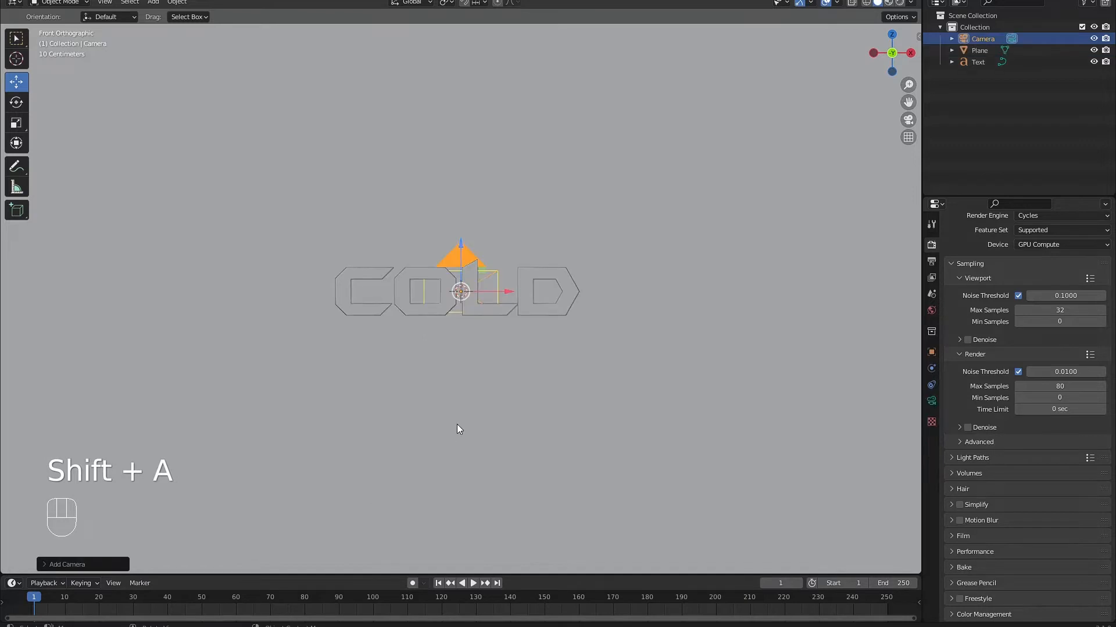
Frame the text in the front view and align the camera to that view
scroll(468, 406, "up", 3)
scroll(479, 375, "down", 2)
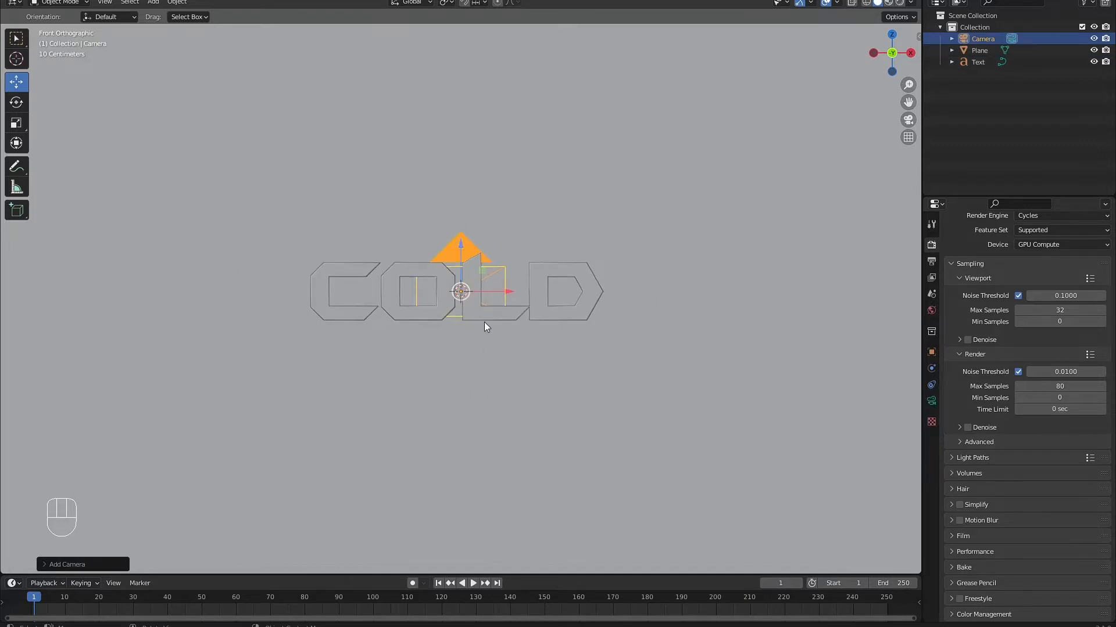
key("ctrl+alt+KP_0")
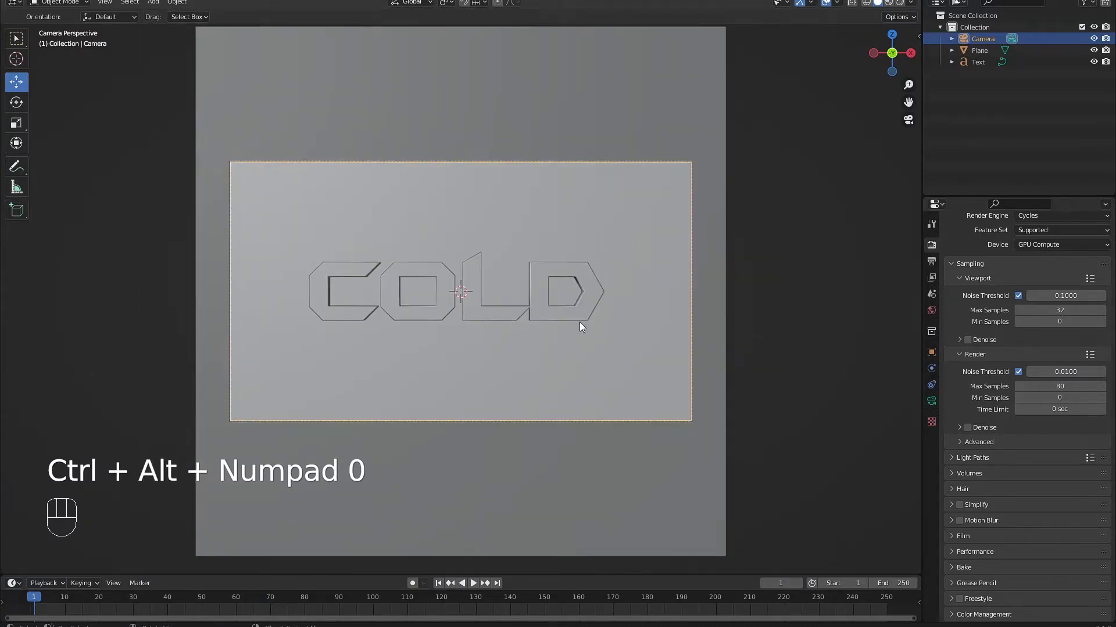
Move the camera back along its local Z axis by about 22 m
key("g")
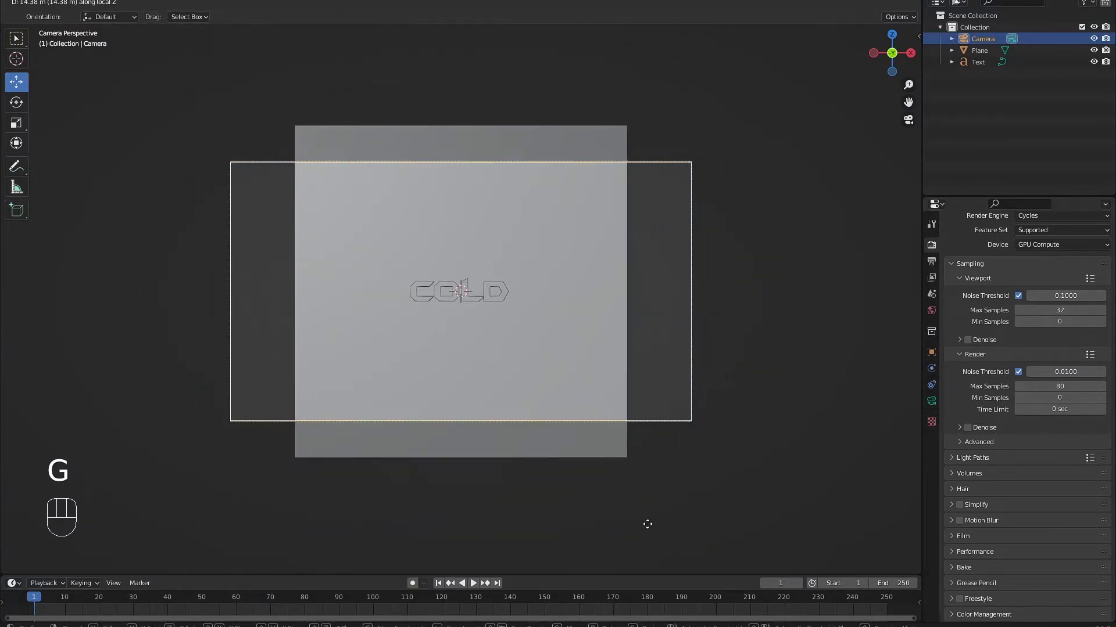
left_click(668, 12)
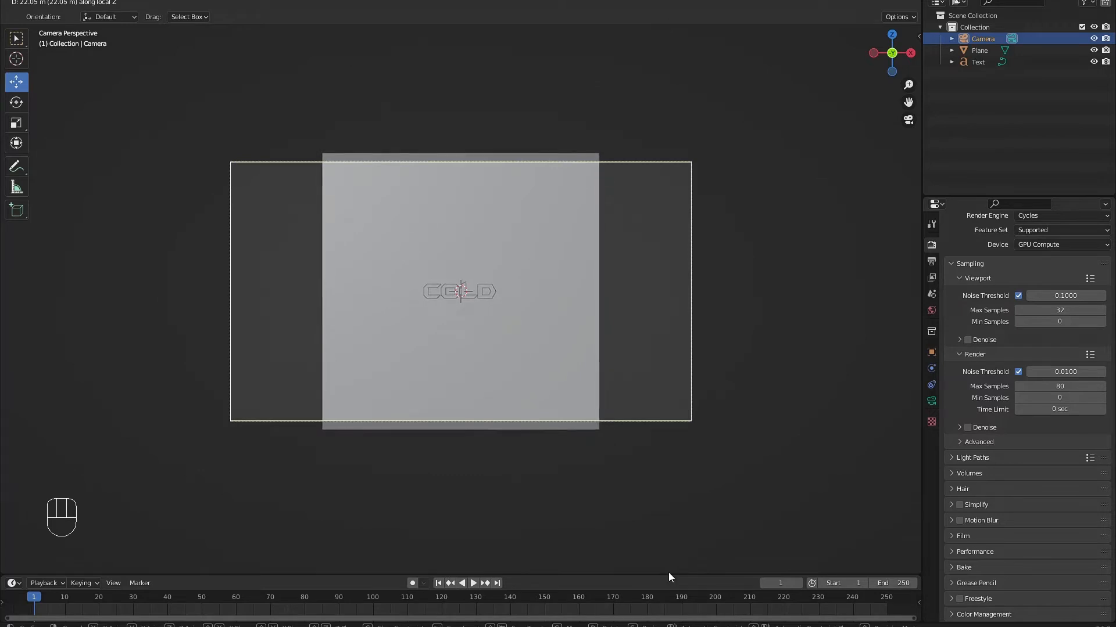
Scale up the backdrop plane by about 1.79 so it covers the whole camera frame
left_click(479, 370)
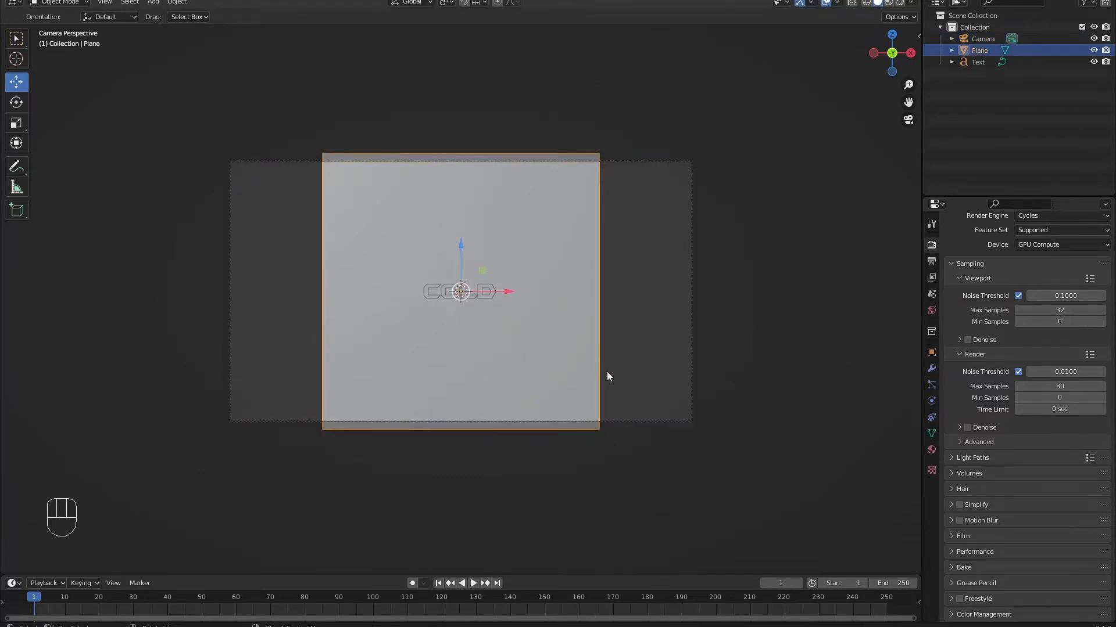
key("s")
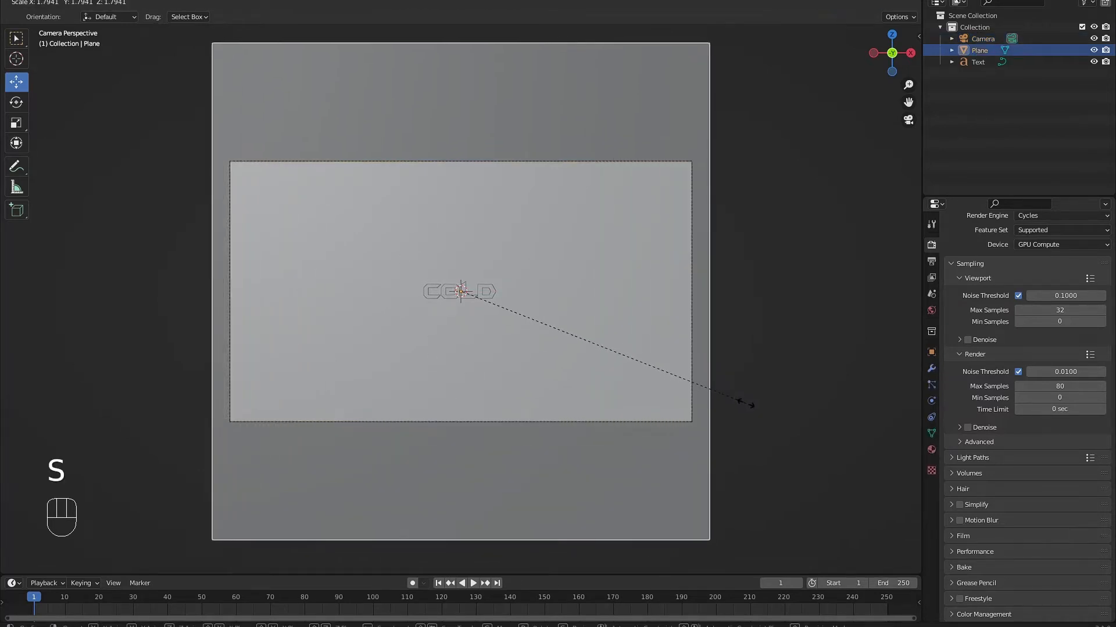
left_click(746, 403)
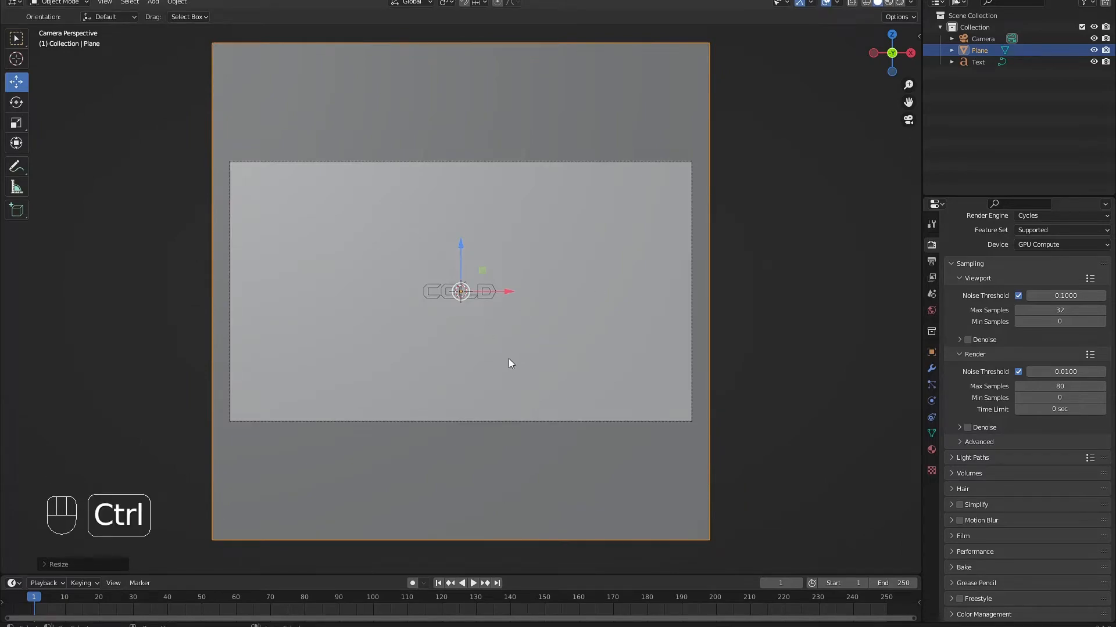
Save the file and apply the backdrop plane's scale
key("ctrl+s")
left_click(850, 122)
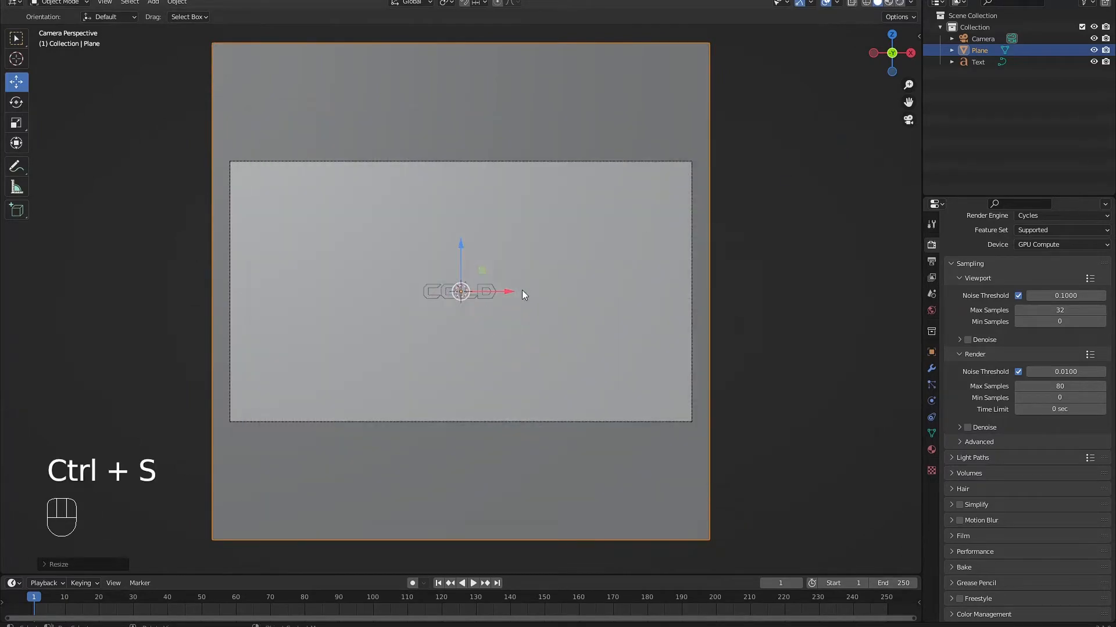
key("ctrl+a")
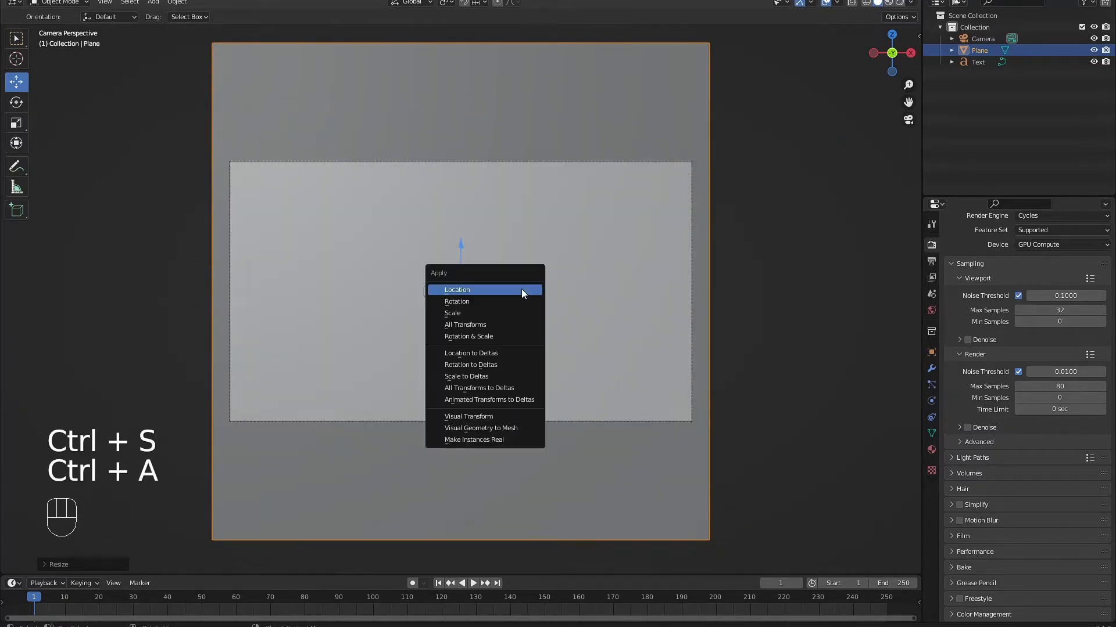
left_click(475, 311)
Switch to the Shading workspace and assign the existing Material.001 to the backdrop plane
scroll(518, 299, "up", 2)
scroll(496, 311, "down", 2)
middle_click_drag(495, 312, 479, 284)
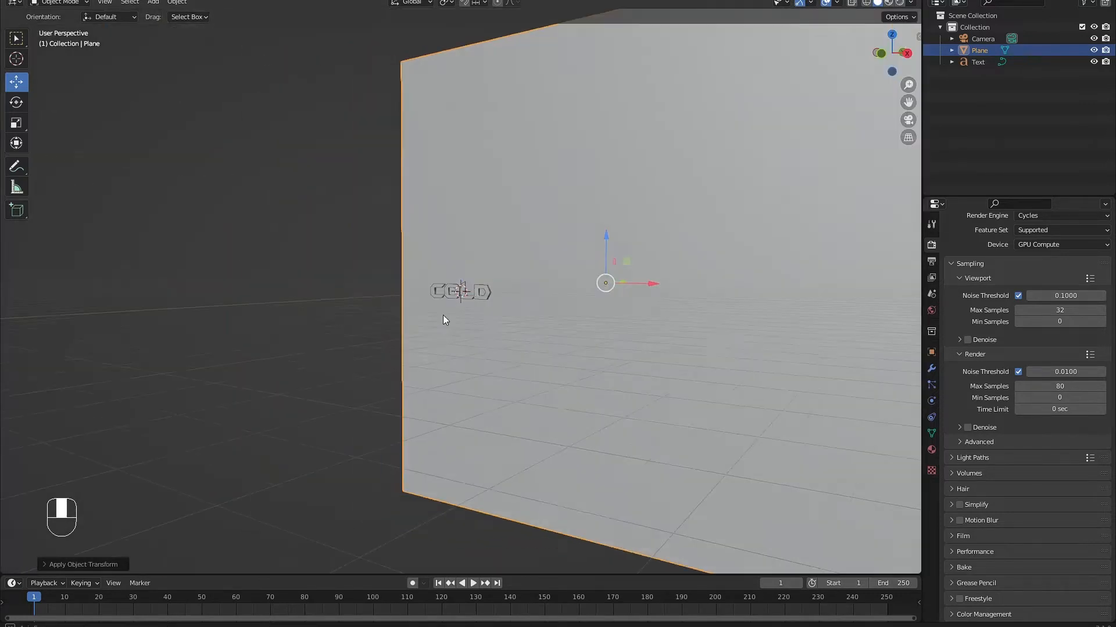
left_click(405, 0)
scroll(484, 151, "down", 2)
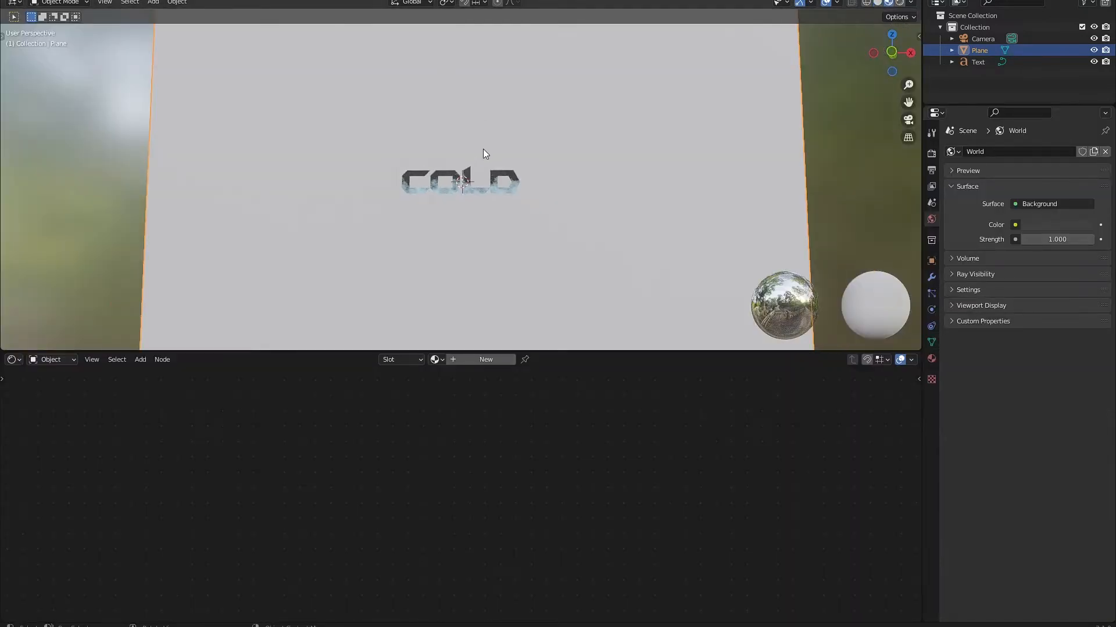
scroll(470, 124, "down", 6)
scroll(470, 124, "up", 1)
middle_click_drag(605, 121, 474, 151)
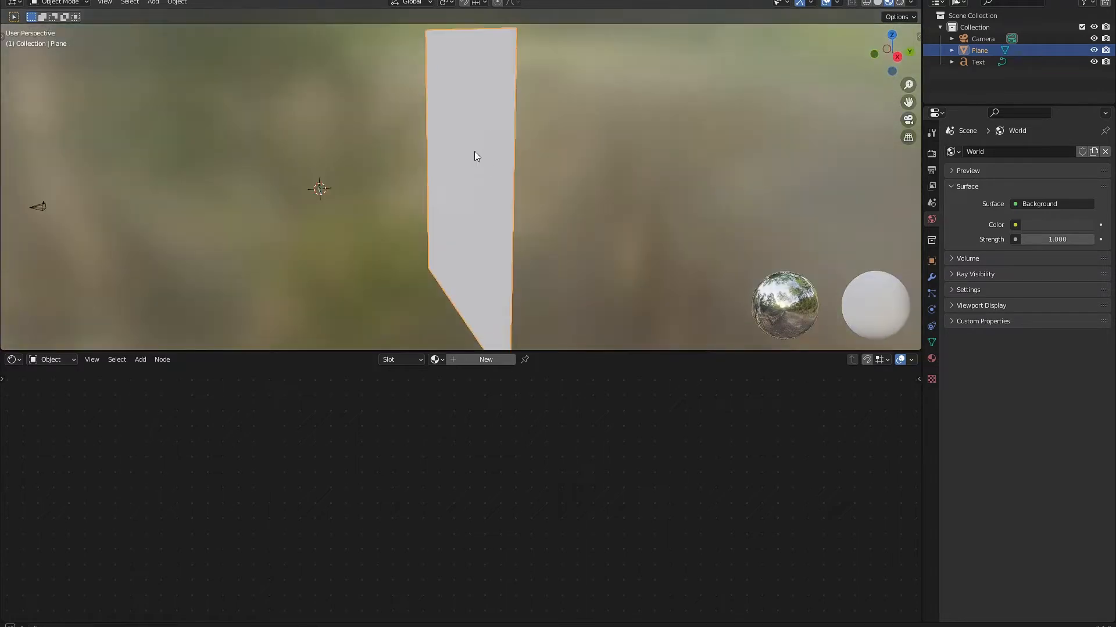
scroll(474, 152, "up", 2)
scroll(463, 251, "up", 1)
left_click(437, 359)
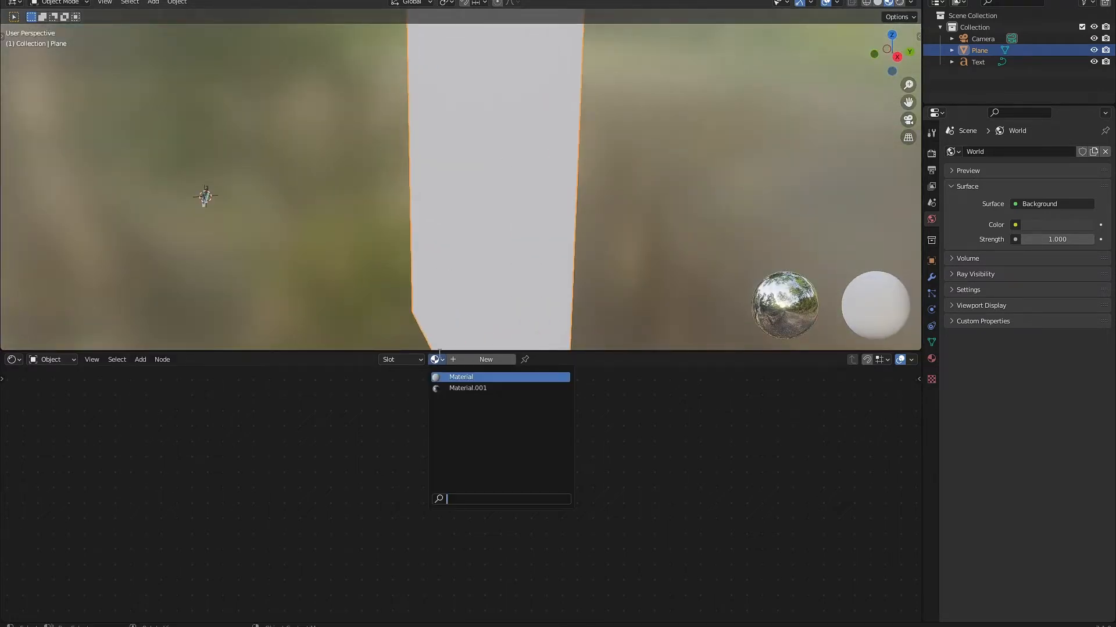
left_click(483, 389)
Make the backdrop plane's material a separate single-user copy, independent of the text's material
scroll(481, 392, "down", 7)
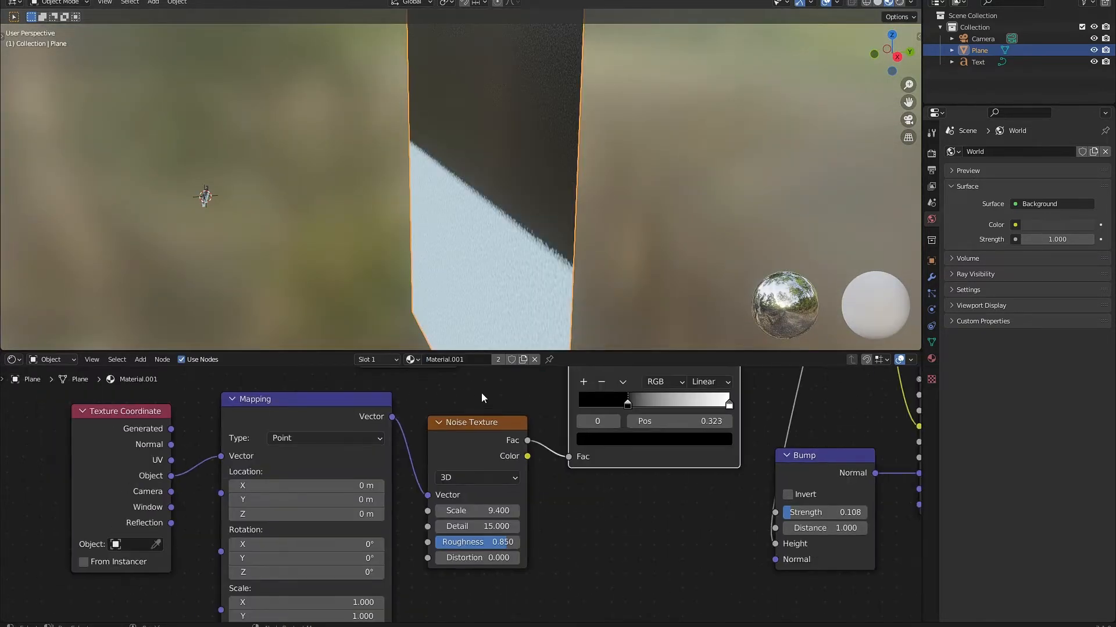
scroll(481, 448, "up", 2)
middle_click_drag(483, 423, 472, 478)
scroll(497, 426, "up", 2)
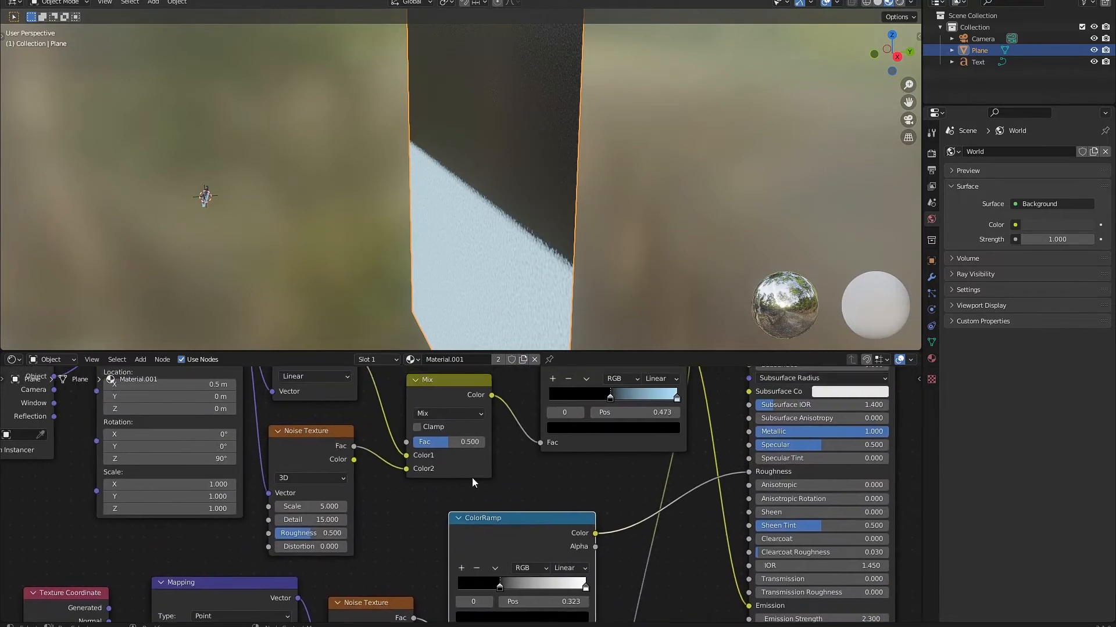
left_click(498, 360)
Delete the Gradient Texture and Mix nodes from the backdrop's material, moving the upper Noise Texture into the freed space
scroll(483, 448, "down", 3)
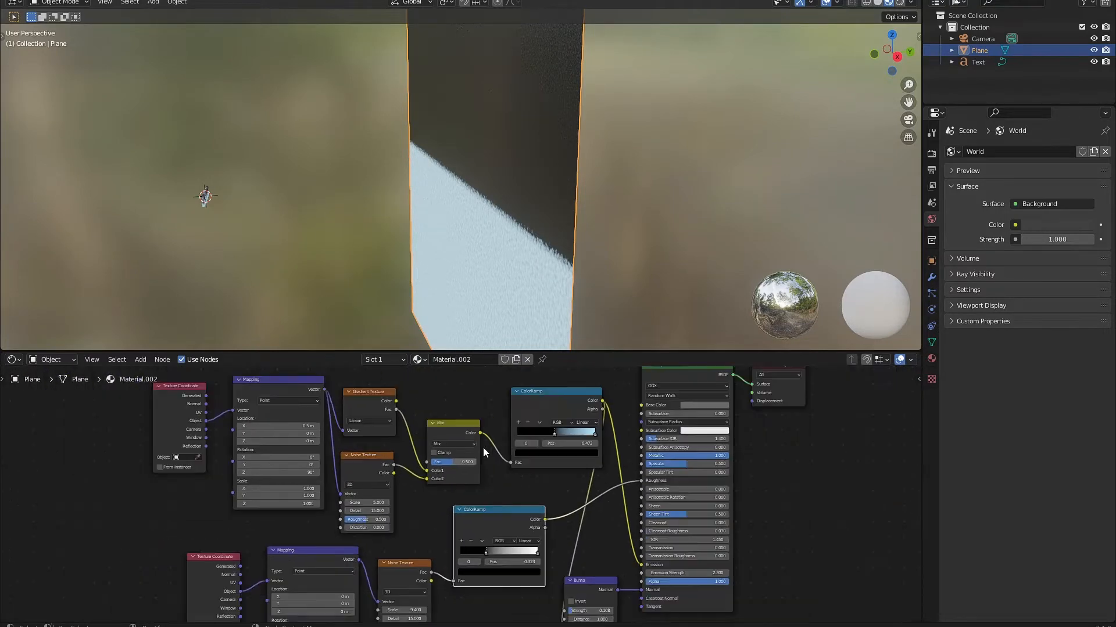
middle_click_drag(483, 447, 497, 420)
scroll(499, 424, "down", 1)
scroll(552, 512, "up", 4)
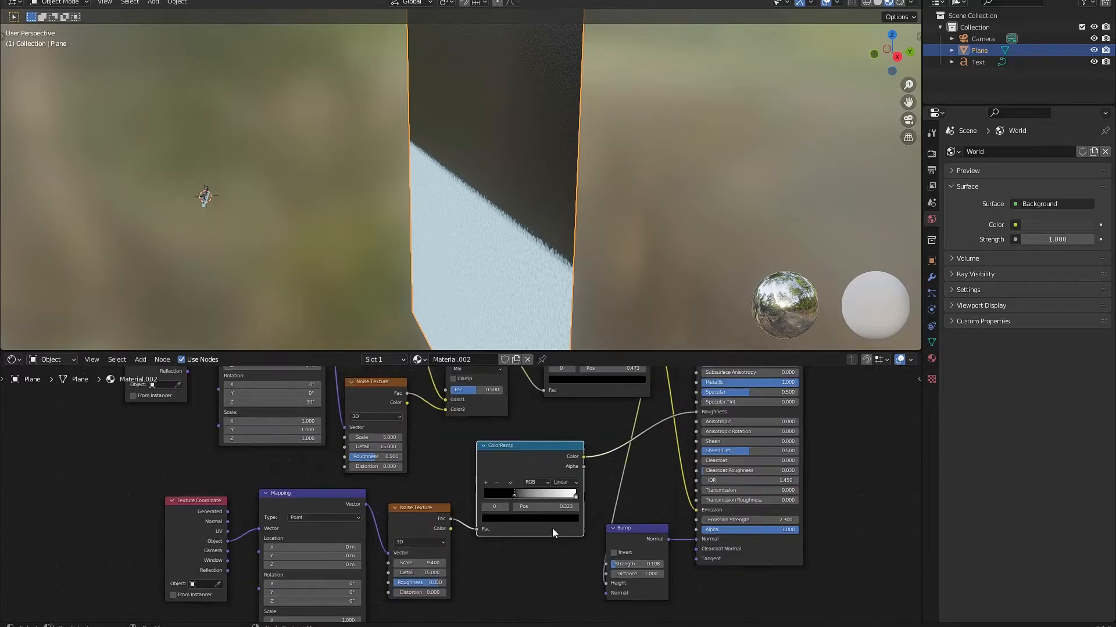
middle_click_drag(552, 528, 499, 536)
scroll(498, 534, "down", 1)
scroll(557, 506, "down", 2)
middle_click_drag(564, 497, 545, 541)
scroll(526, 429, "up", 4)
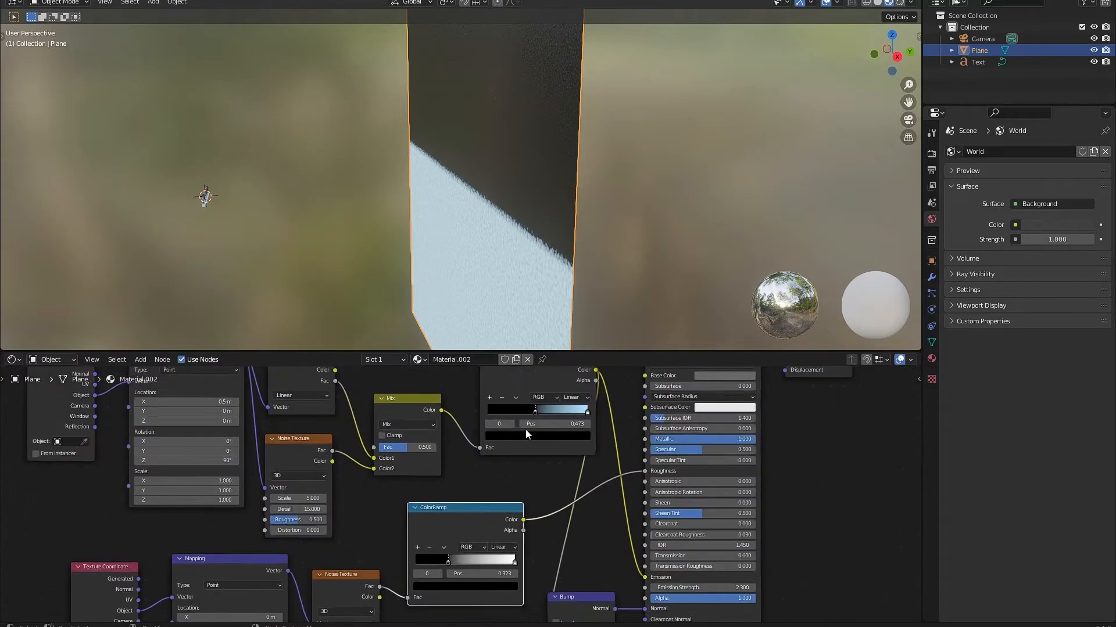
middle_click_drag(513, 436, 632, 476)
left_click(400, 394)
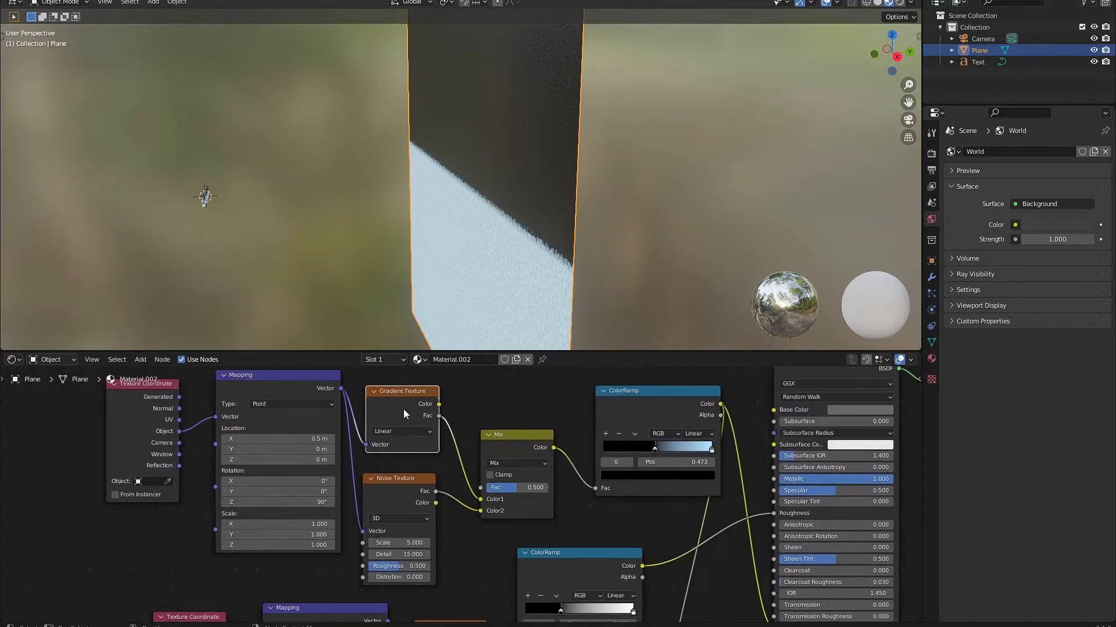
key("x")
left_click_drag(399, 479, 420, 425)
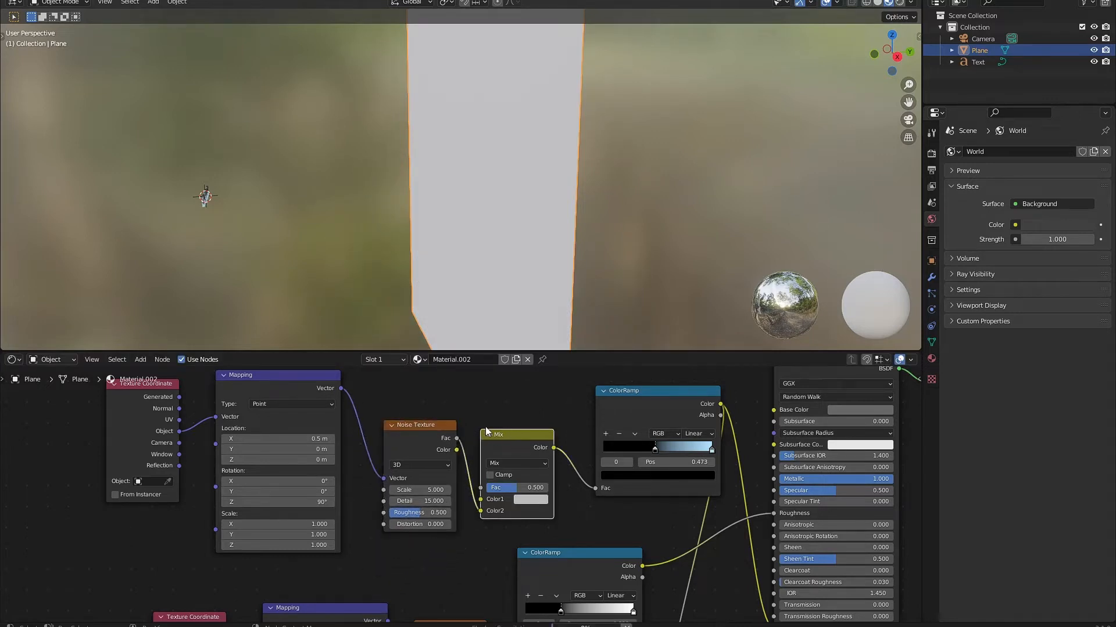
key("x")
Connect the upper Noise Texture's Fac output to the blue ColorRamp's Fac input and move the ramp closer to it
scroll(480, 405, "up", 1)
scroll(431, 442, "up", 1)
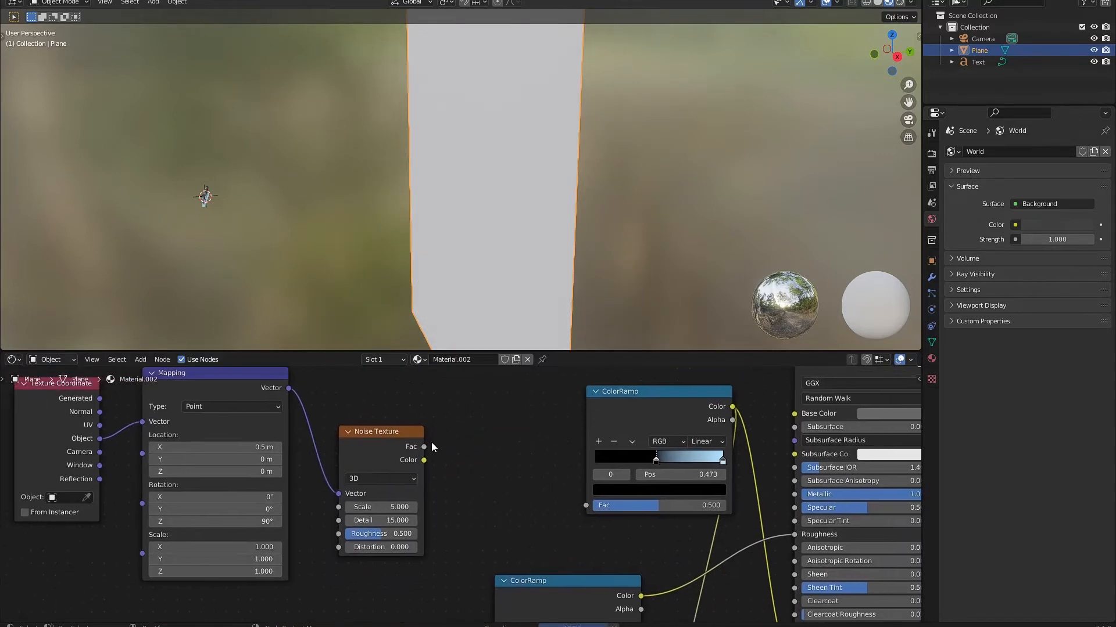
left_click_drag(425, 446, 491, 395)
left_click_drag(522, 480, 585, 506)
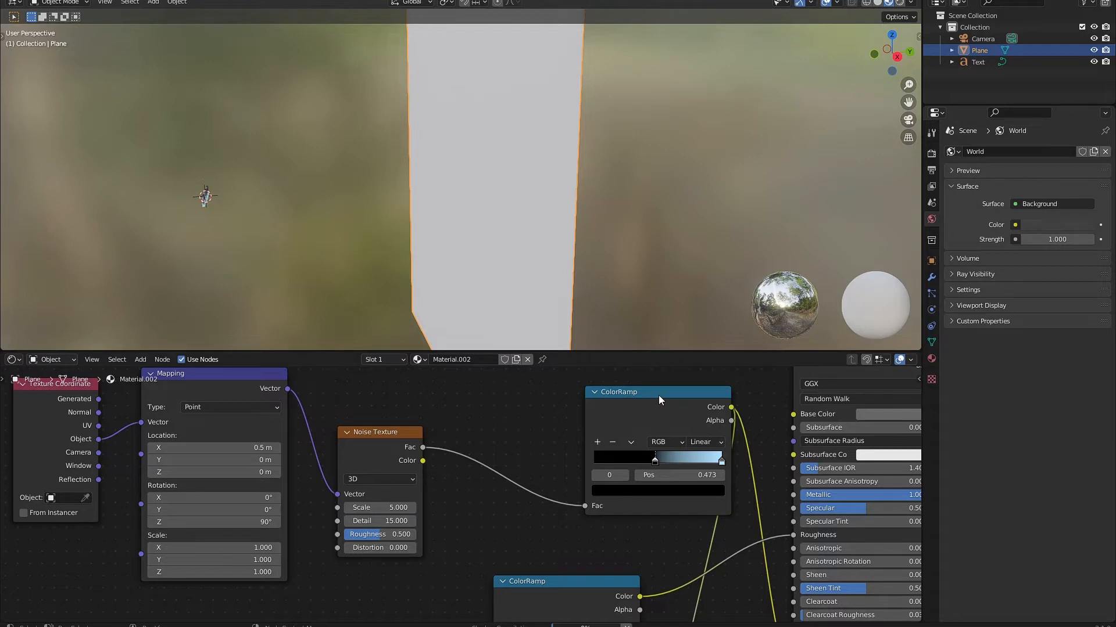
left_click_drag(643, 393, 581, 410)
key("alt+z")
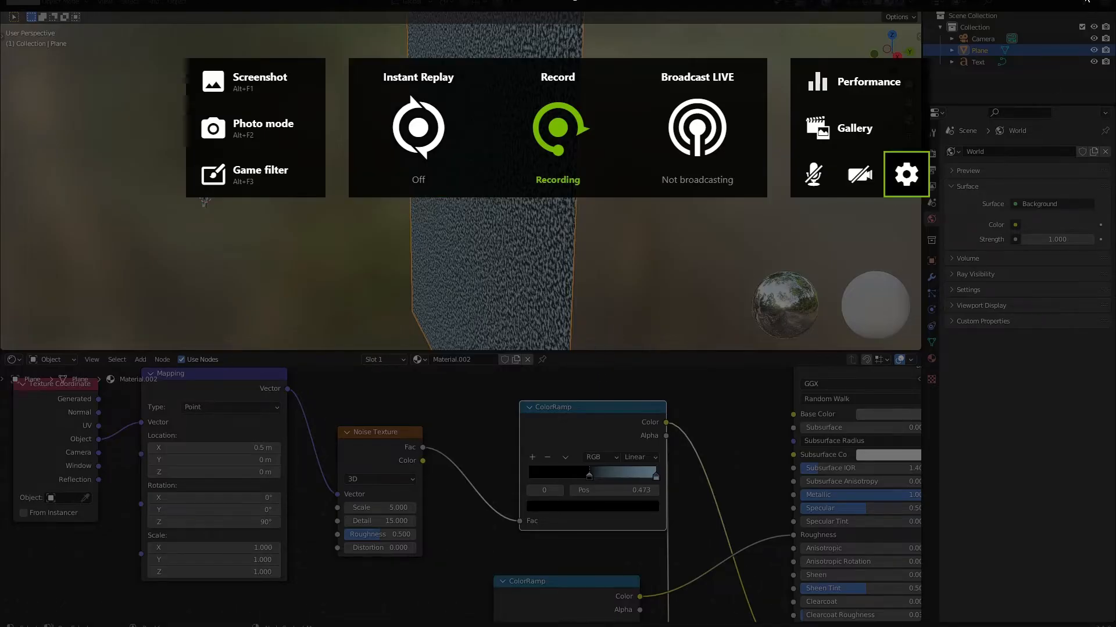
key("alt+z")
Set the scale of the Noise Texture feeding the blue ColorRamp to 0.3
scroll(625, 223, "up", 6)
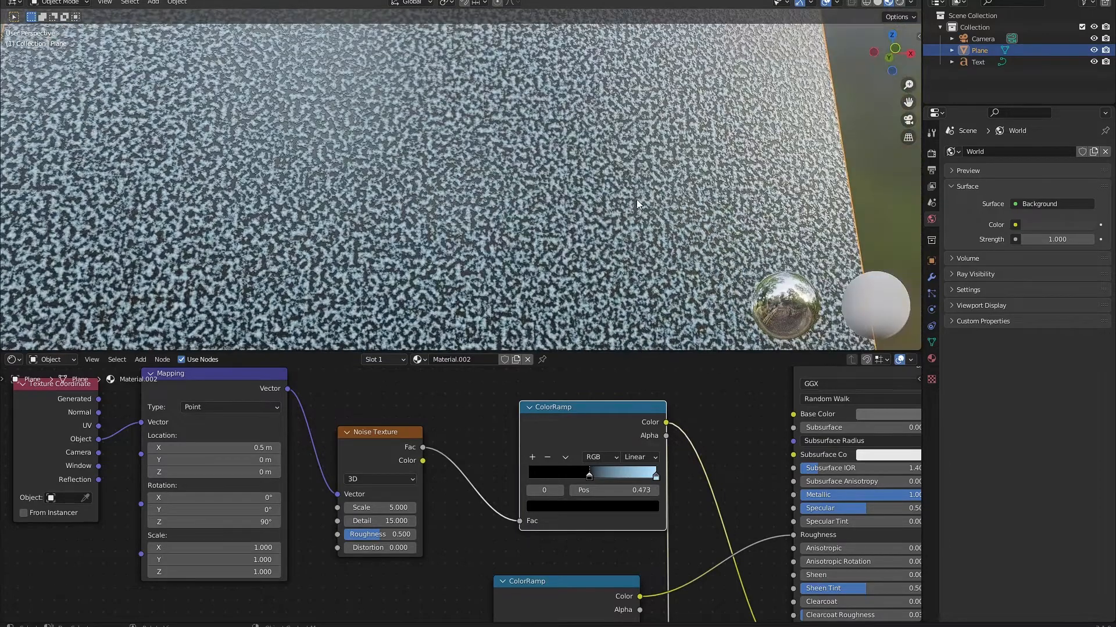
scroll(636, 200, "up", 4)
left_click_drag(387, 507, 349, 507)
scroll(508, 215, "down", 10)
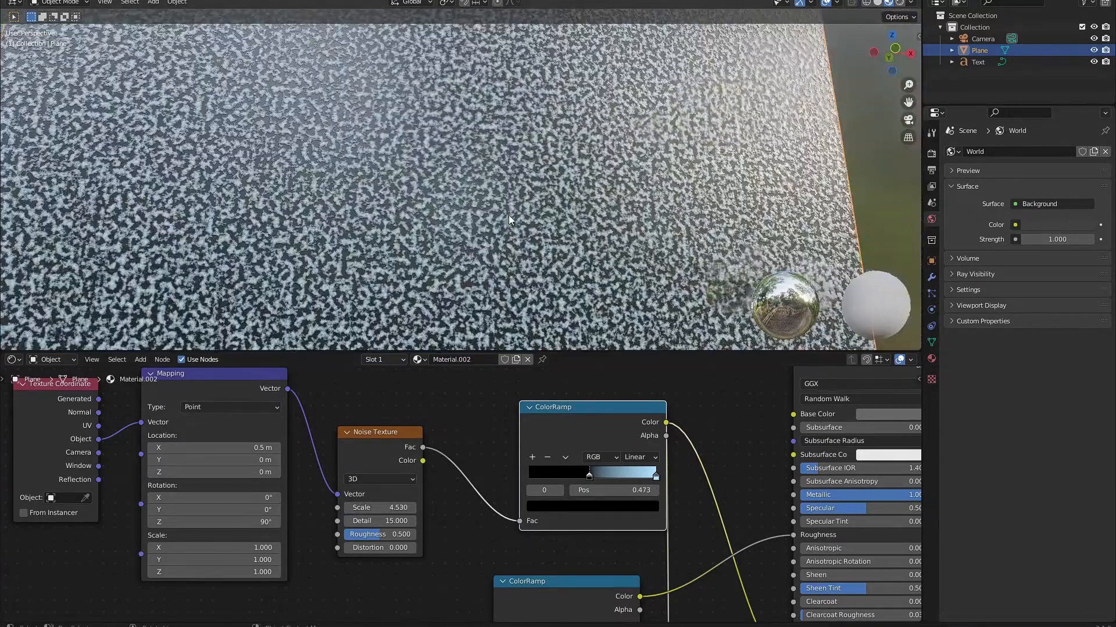
left_click(389, 503)
left_click(389, 505)
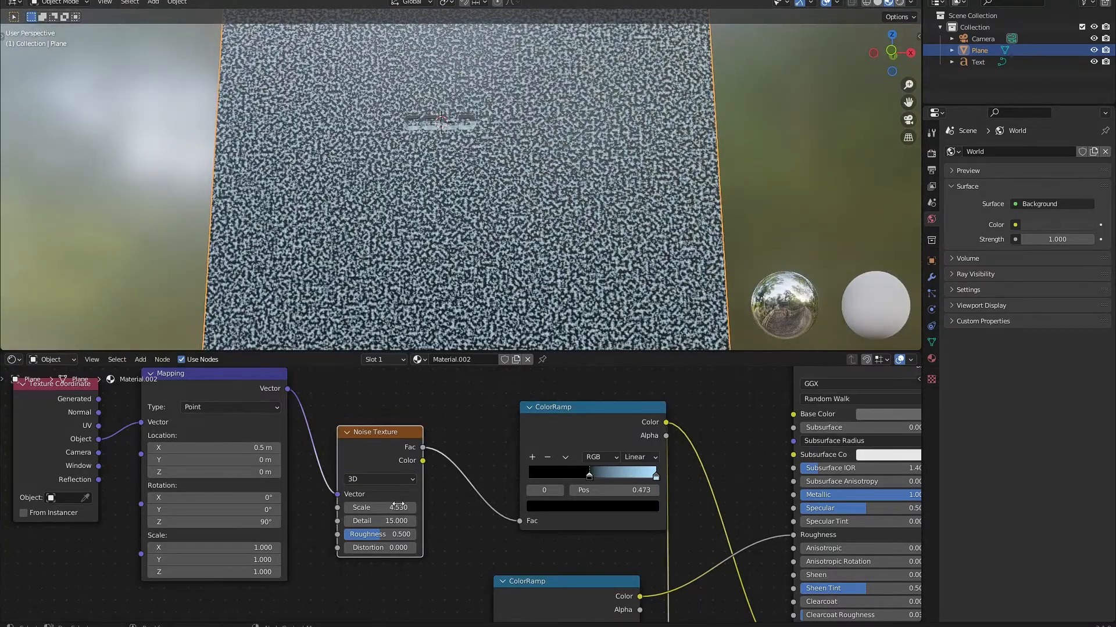
type(".3")
key("Return")
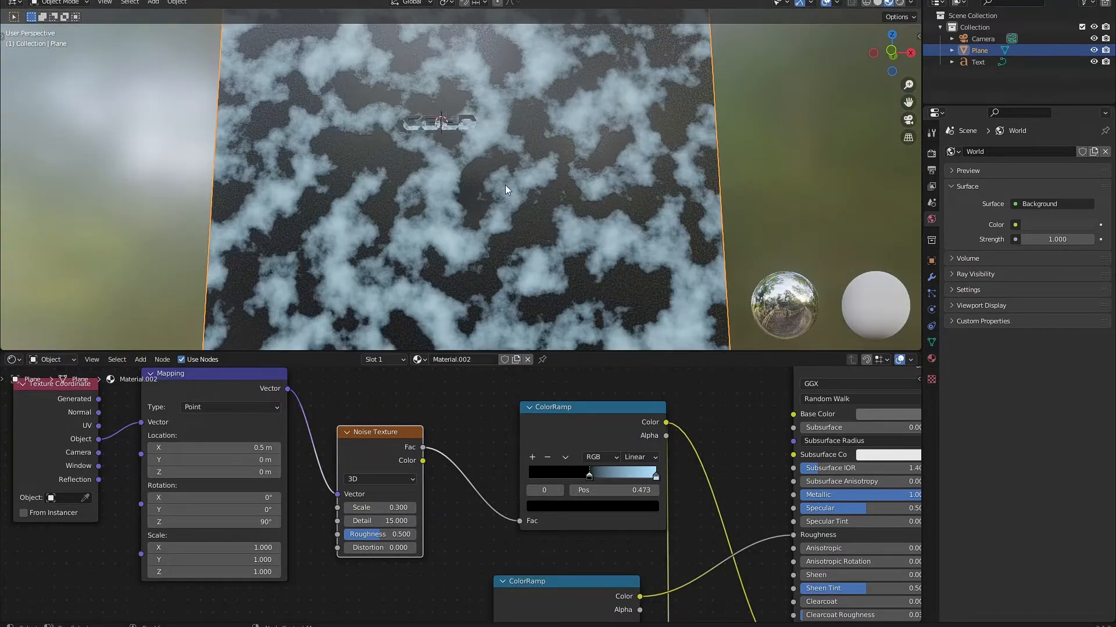
Move the blue ColorRamp's black stop to position 0.564 to shrink the frost patches
scroll(486, 211, "up", 5)
mouse_move(588, 474)
left_mouse_down()
mouse_move(572, 474)
mouse_move(601, 473)
left_mouse_up()
scroll(451, 236, "down", 4)
scroll(485, 233, "up", 3)
middle_click_drag(495, 232, 547, 211)
scroll(602, 463, "down", 1)
Set the scale of the lower Noise Texture, which drives the roughness, to 0.3
middle_click_drag(613, 462, 679, 292)
scroll(459, 512, "up", 2)
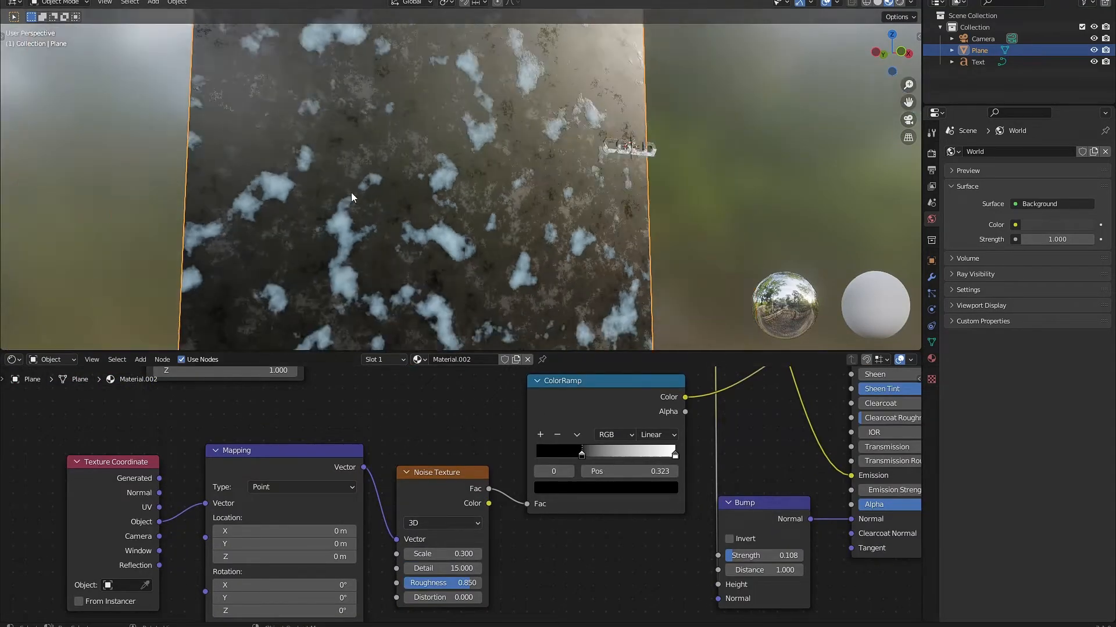
middle_click_drag(351, 192, 308, 175)
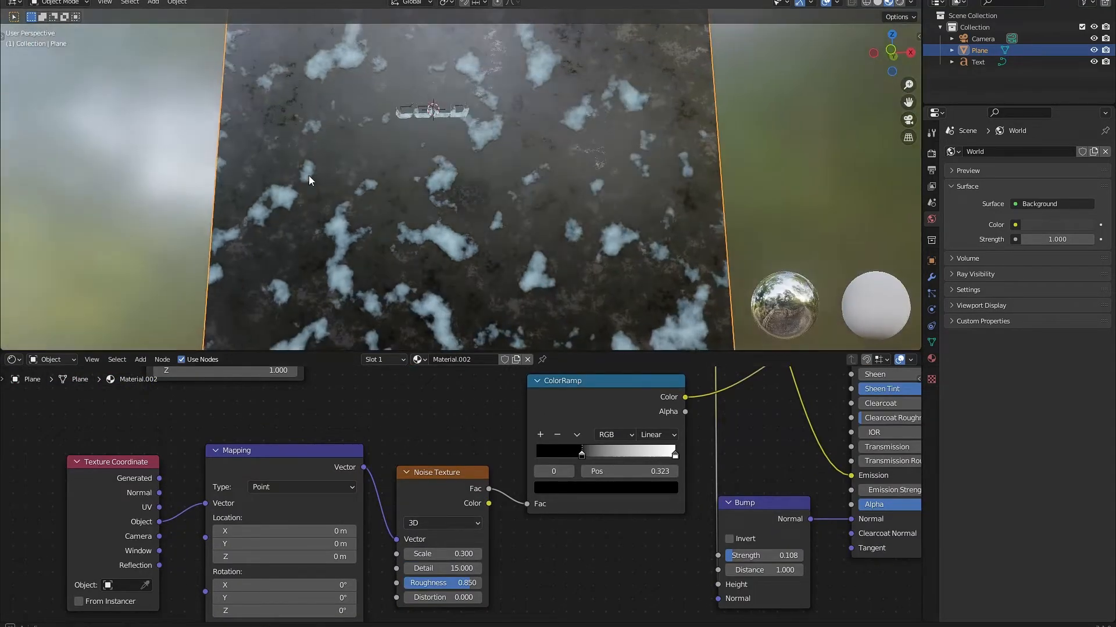
Lighten the Principled BSDF's Base Color to a light grey
middle_click_drag(740, 423, 689, 389)
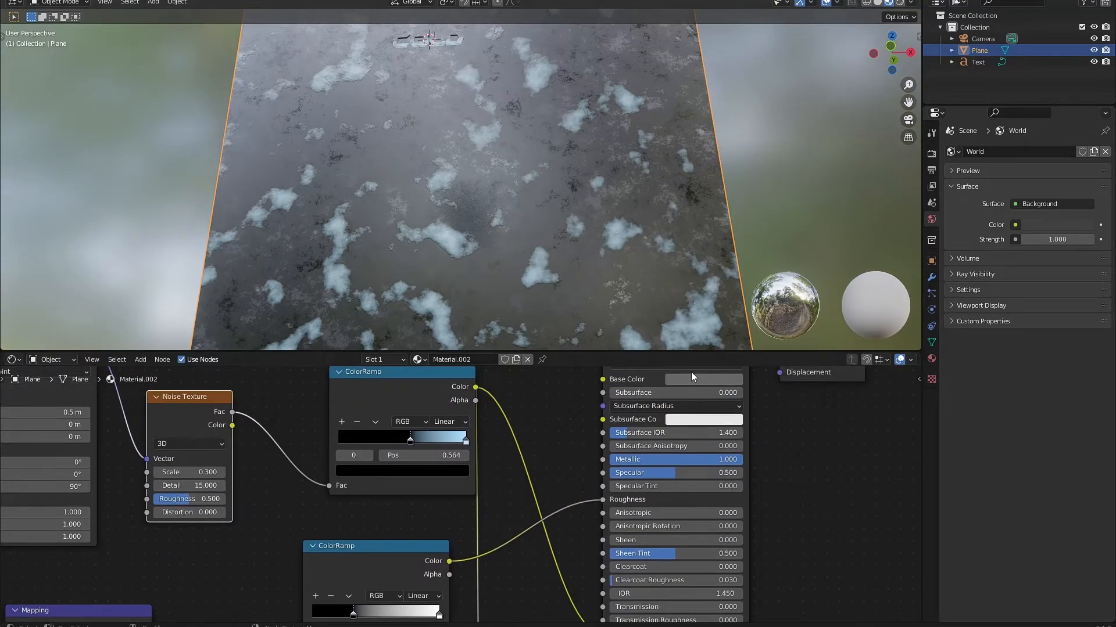
left_click(692, 378)
left_click_drag(770, 232, 770, 233)
scroll(515, 227, "down", 5)
middle_click_drag(514, 231, 560, 238)
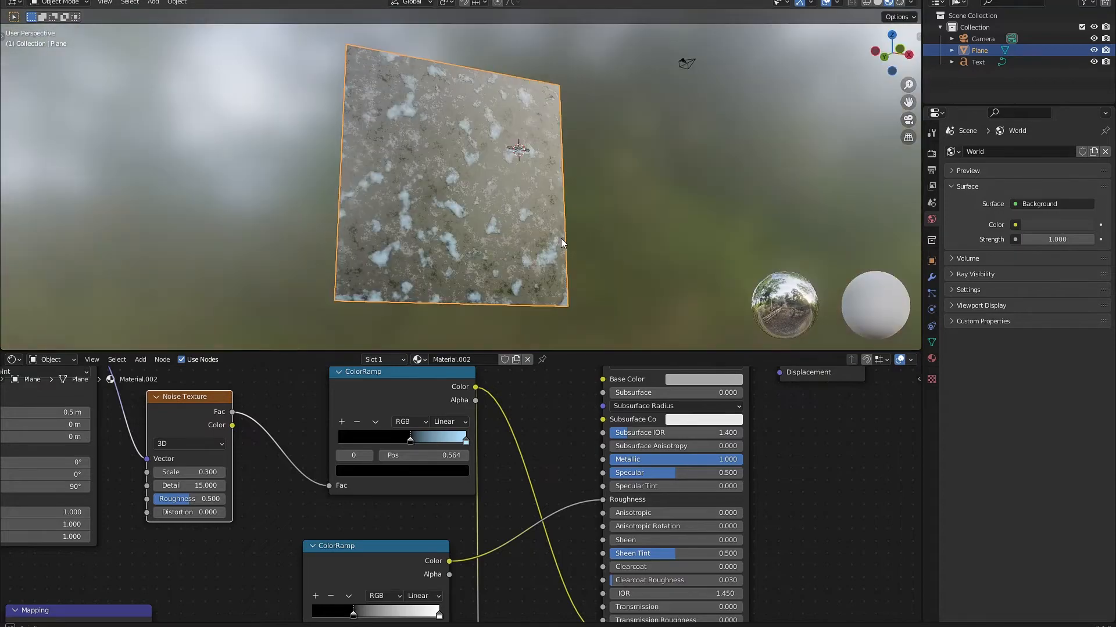
Move the black stop of the roughness ColorRamp to position 0.205
scroll(521, 339, "up", 6)
middle_click_drag(441, 580, 578, 382)
left_click_drag(491, 417, 477, 417)
middle_click_drag(470, 337, 459, 137)
scroll(454, 502, "down", 5)
middle_click_drag(446, 511, 450, 614)
scroll(512, 503, "down", 1)
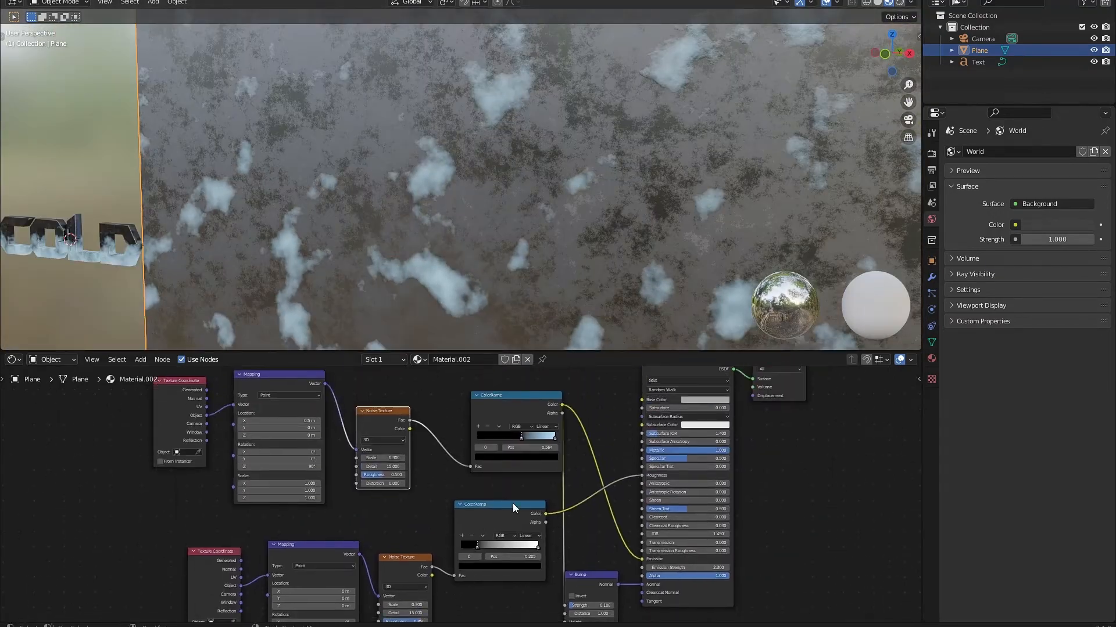
Shift the blue ColorRamp node slightly closer to its Noise Texture
scroll(513, 503, "up", 3)
middle_click_drag(524, 489, 552, 513)
left_click_drag(556, 388, 542, 394)
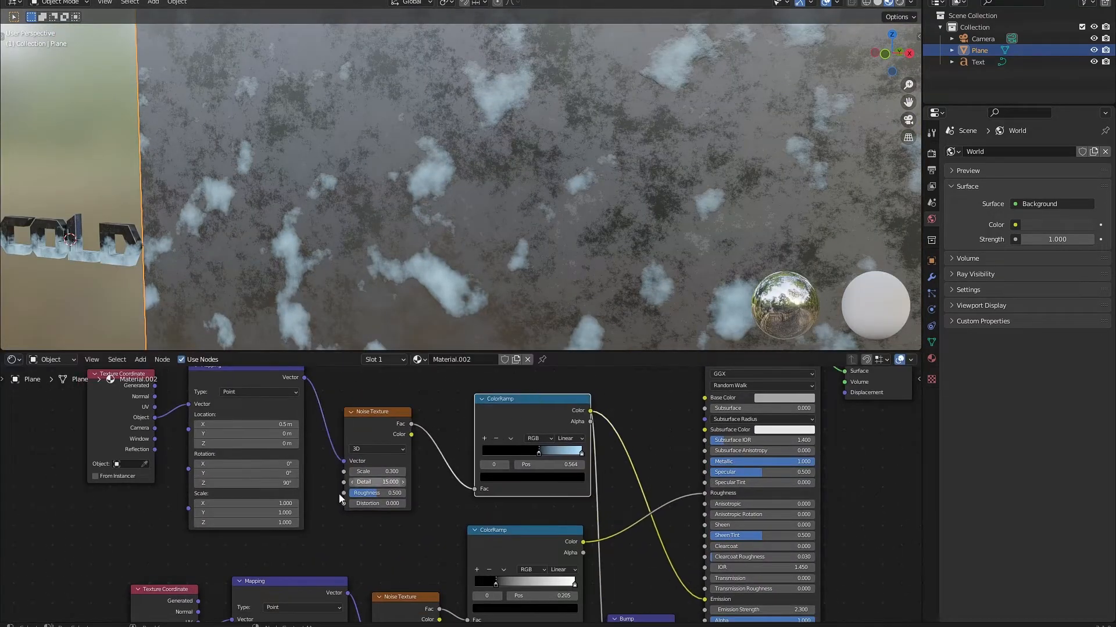
Examine the backdrop's material from several angles and return to the camera view
scroll(343, 498, "up", 3)
middle_click_drag(385, 470, 521, 511)
scroll(521, 511, "down", 3)
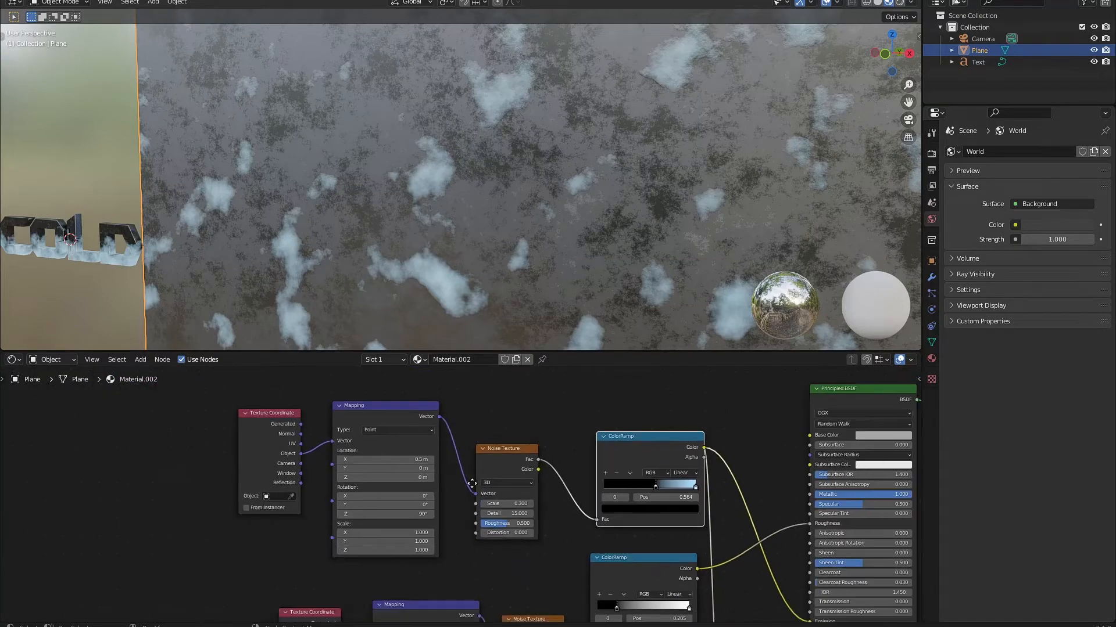
scroll(440, 217, "down", 5)
scroll(480, 221, "down", 2)
middle_click_drag(479, 221, 489, 223)
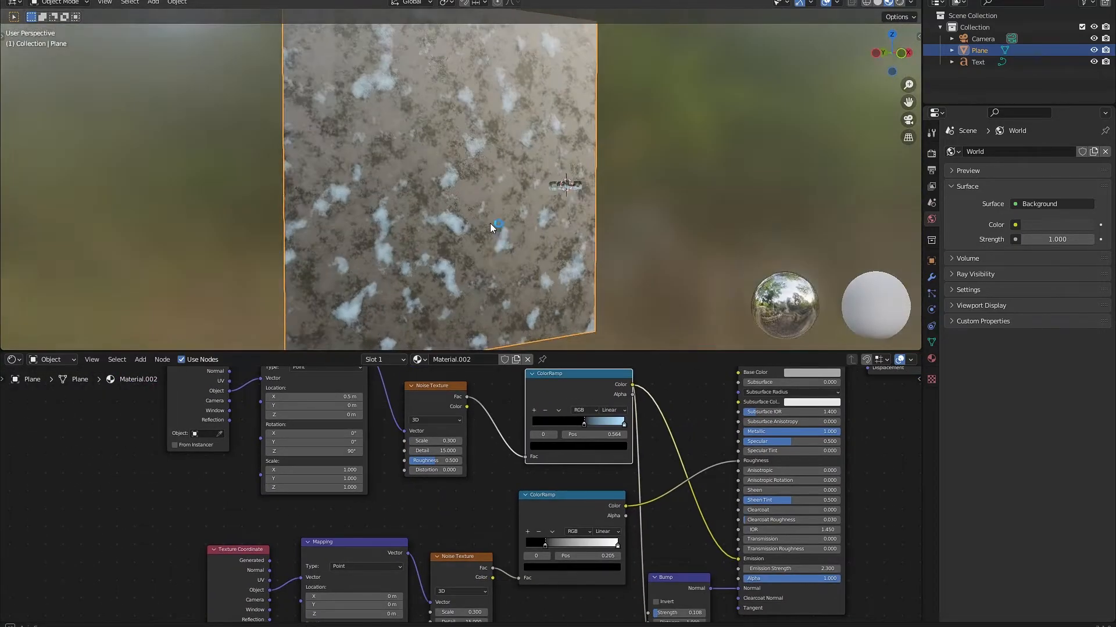
scroll(490, 223, "down", 3)
middle_click_drag(416, 229, 336, 236)
key("KP_0")
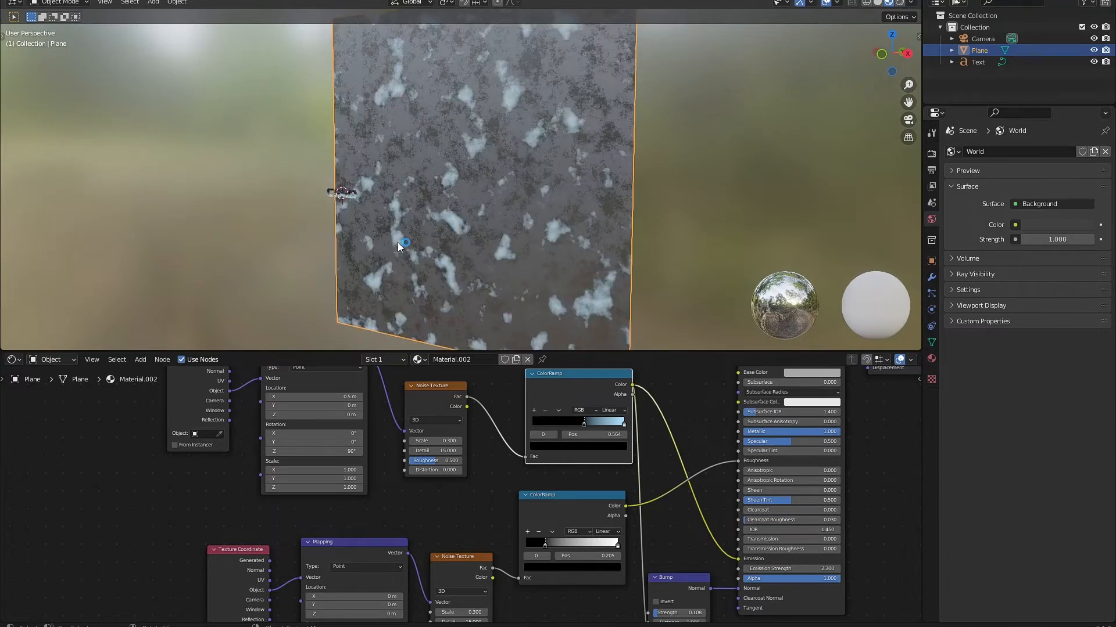
scroll(398, 242, "up", 1)
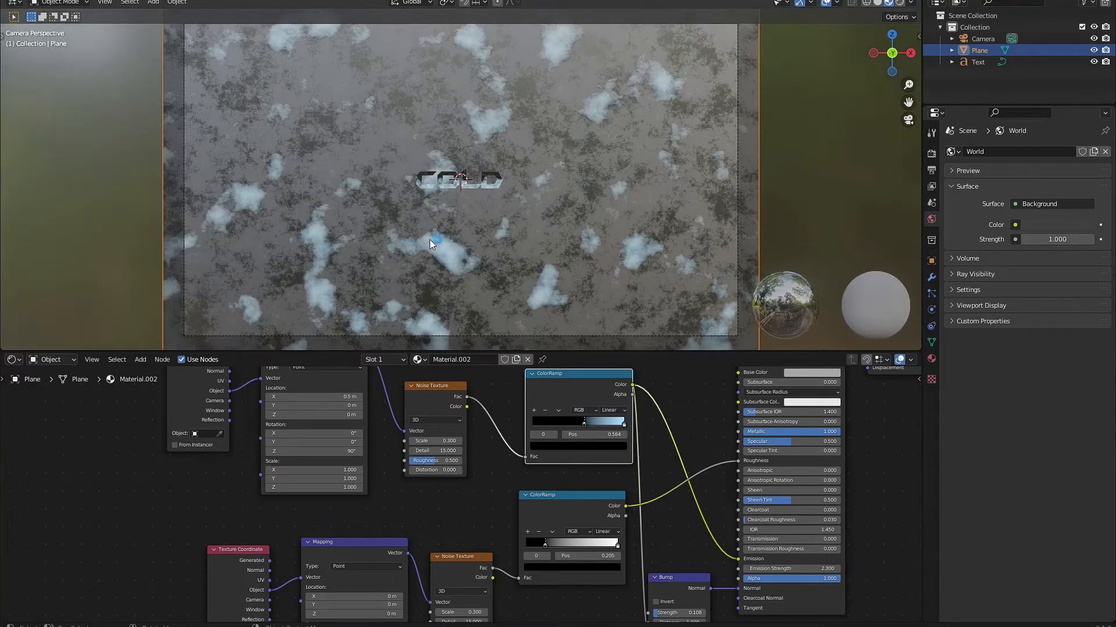
Select the COLD text and reset its Mapping node's X location to 0 m
left_click(446, 188)
scroll(458, 424, "up", 2)
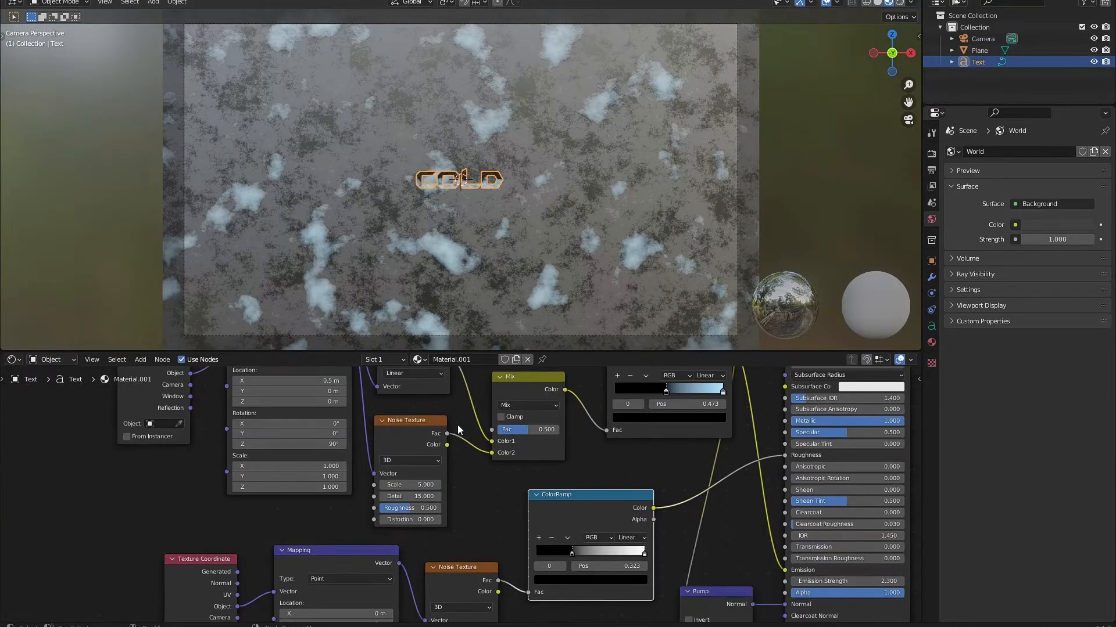
middle_click_drag(458, 425, 569, 475)
scroll(506, 450, "up", 2)
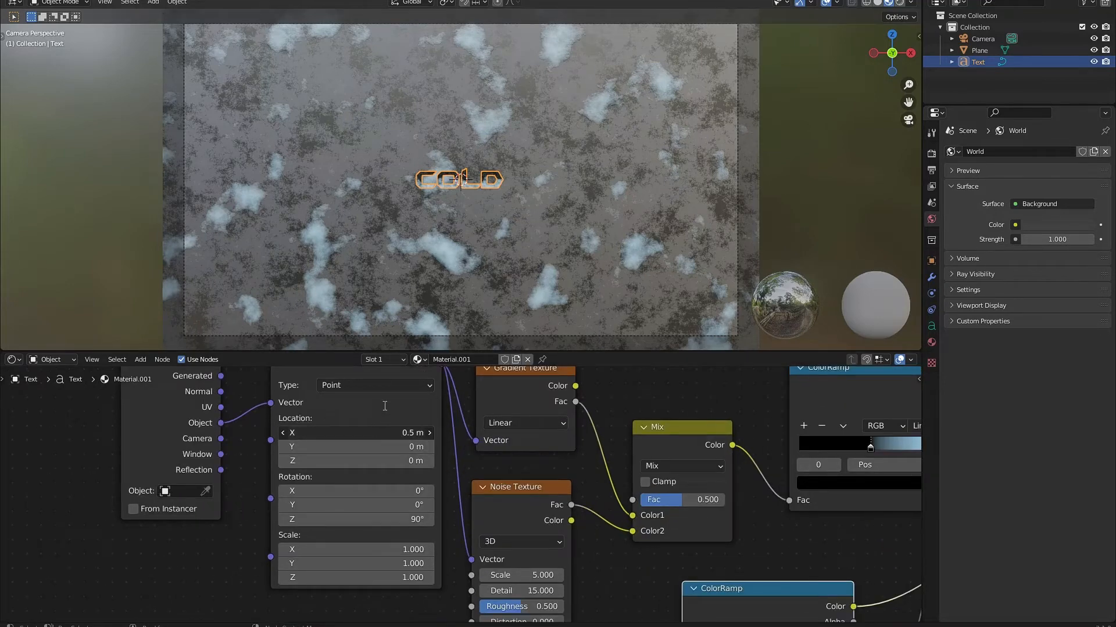
key("ctrl+z")
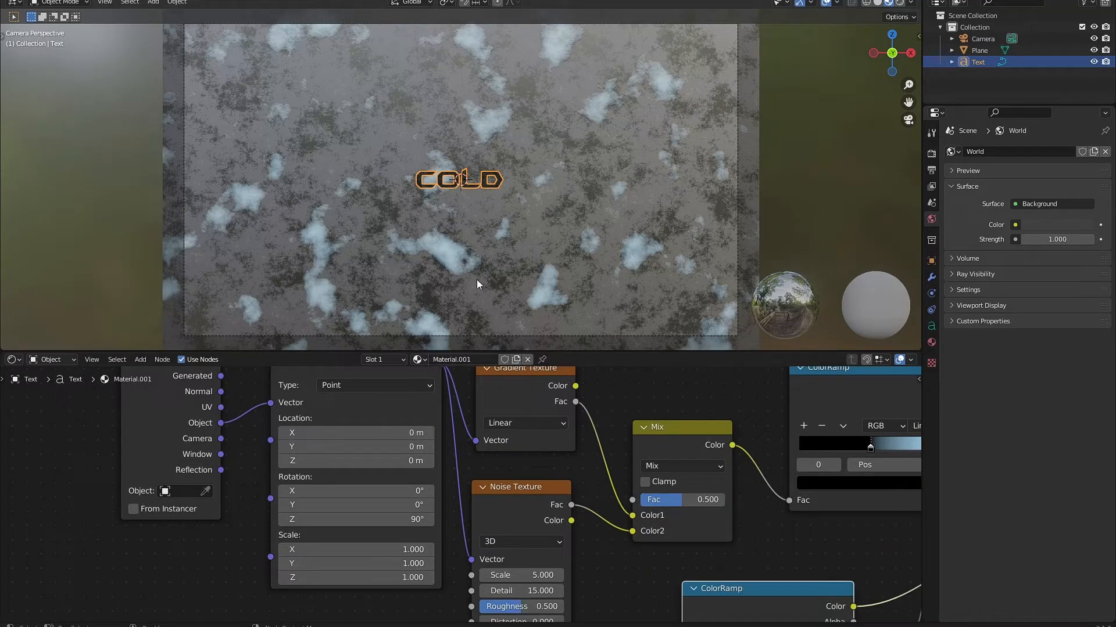
scroll(471, 509, "down", 1)
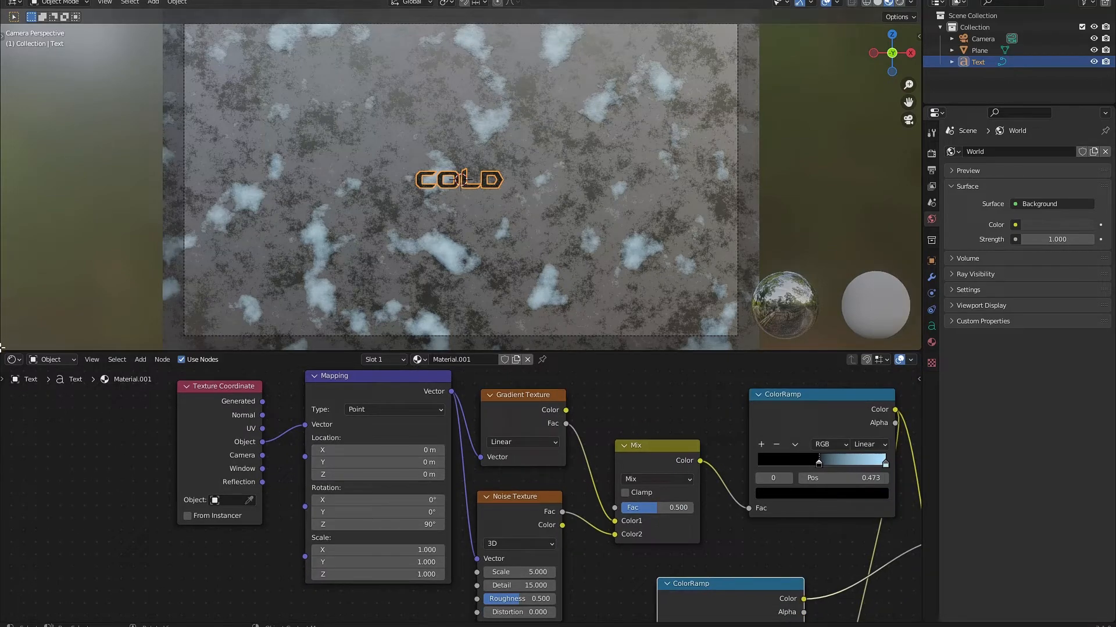
Split a strip off the lower part of the 3D viewport and make it a Timeline
left_click_drag(3, 344, 5, 296)
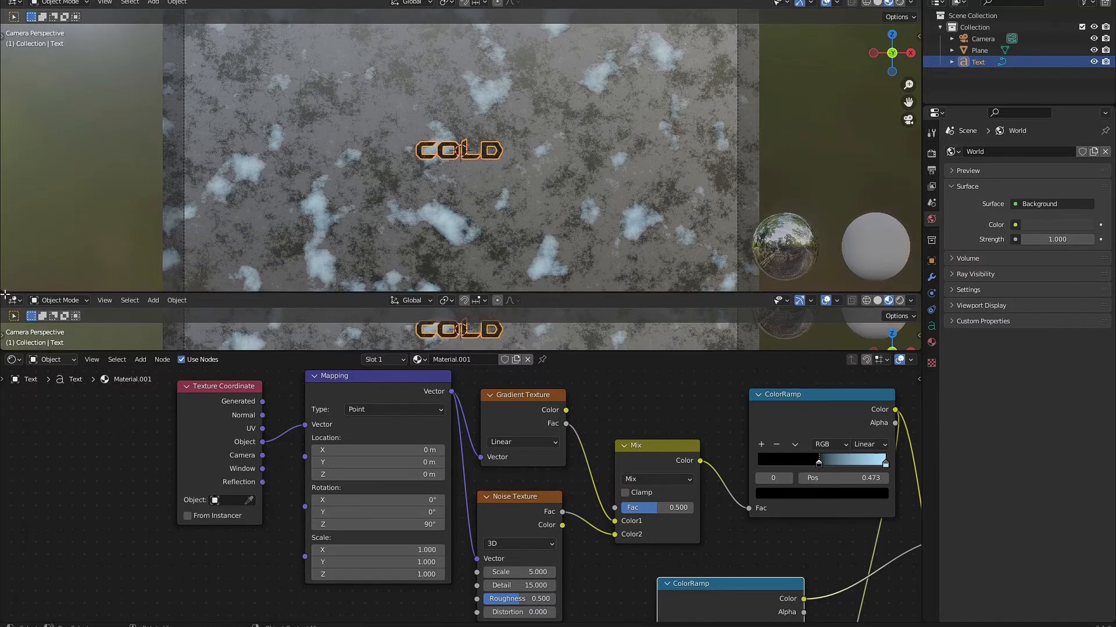
left_click(14, 300)
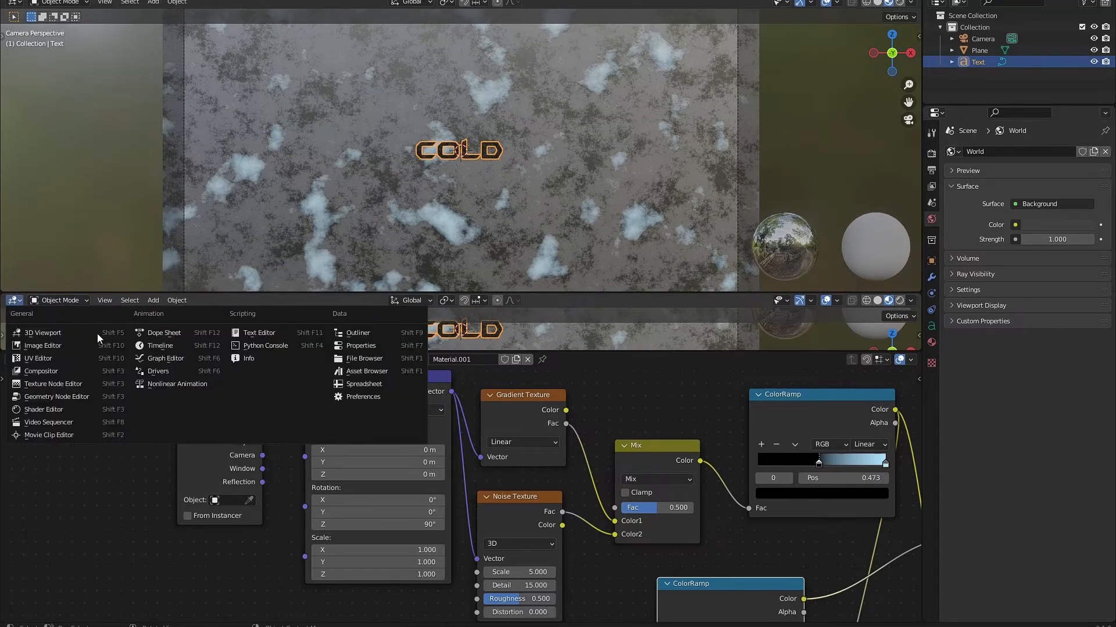
left_click(160, 346)
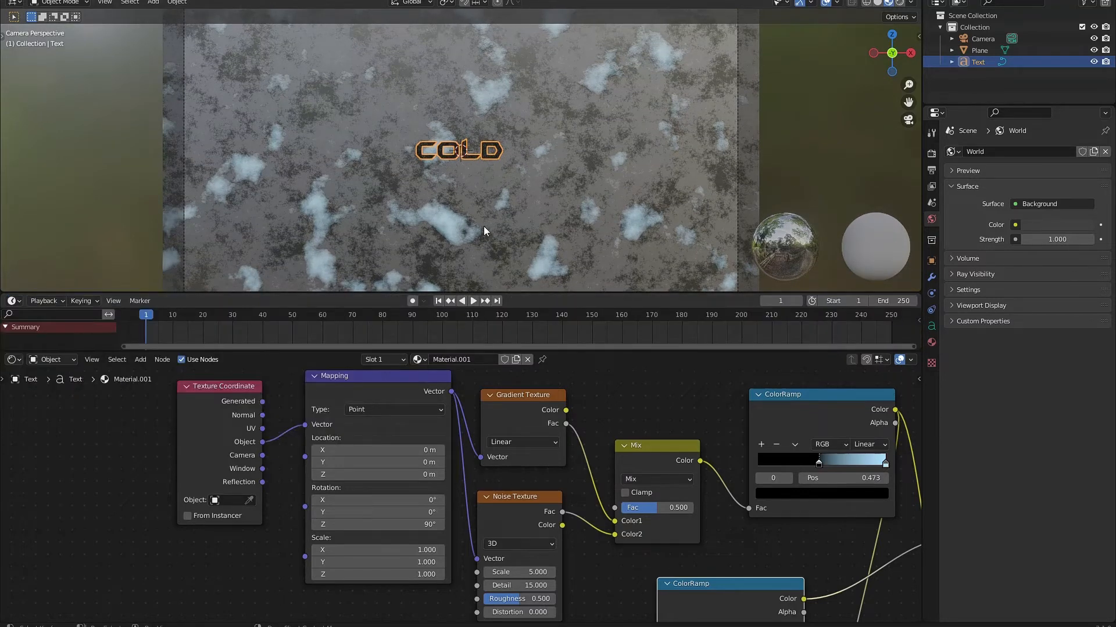
Frame the COLD text close up and set the current frame to 90
middle_click_drag(484, 218, 482, 214)
key("KP_Decimal")
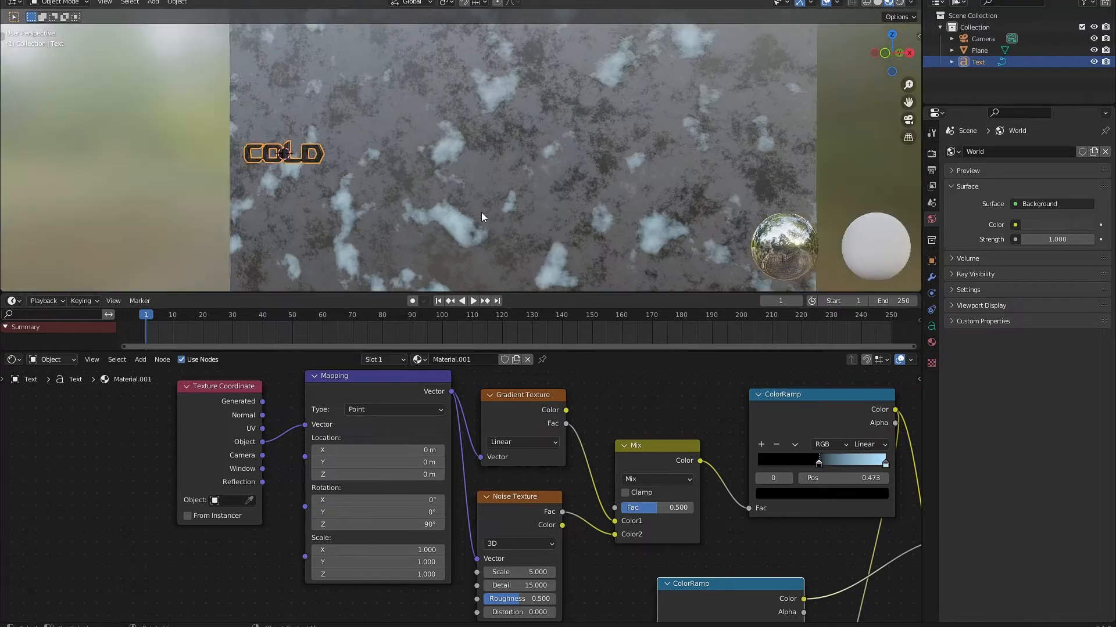
scroll(611, 172, "up", 8)
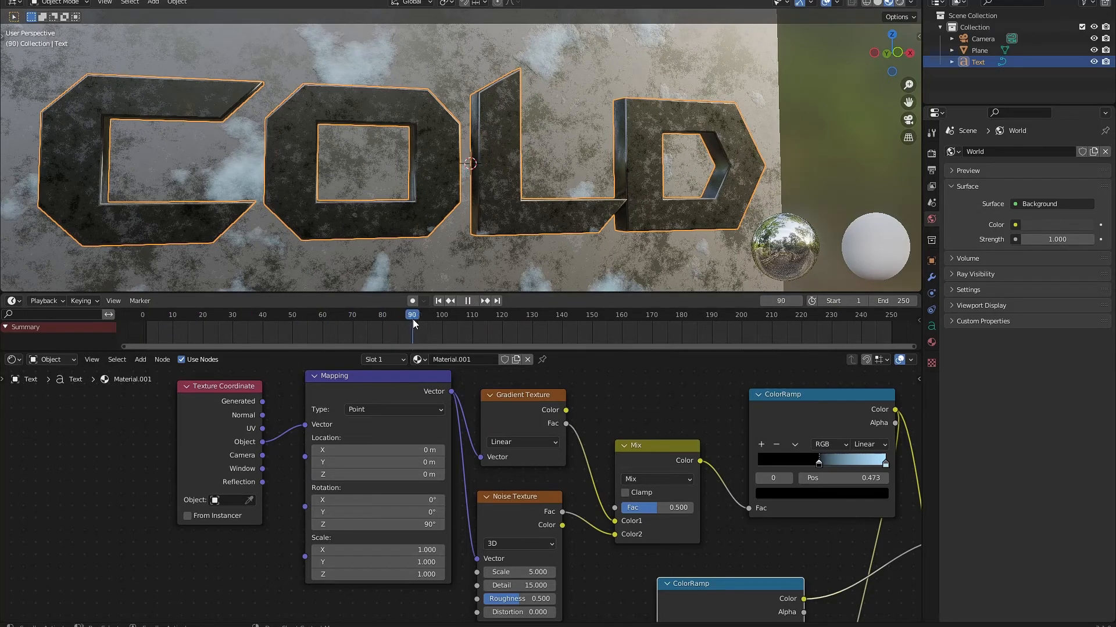
key("space")
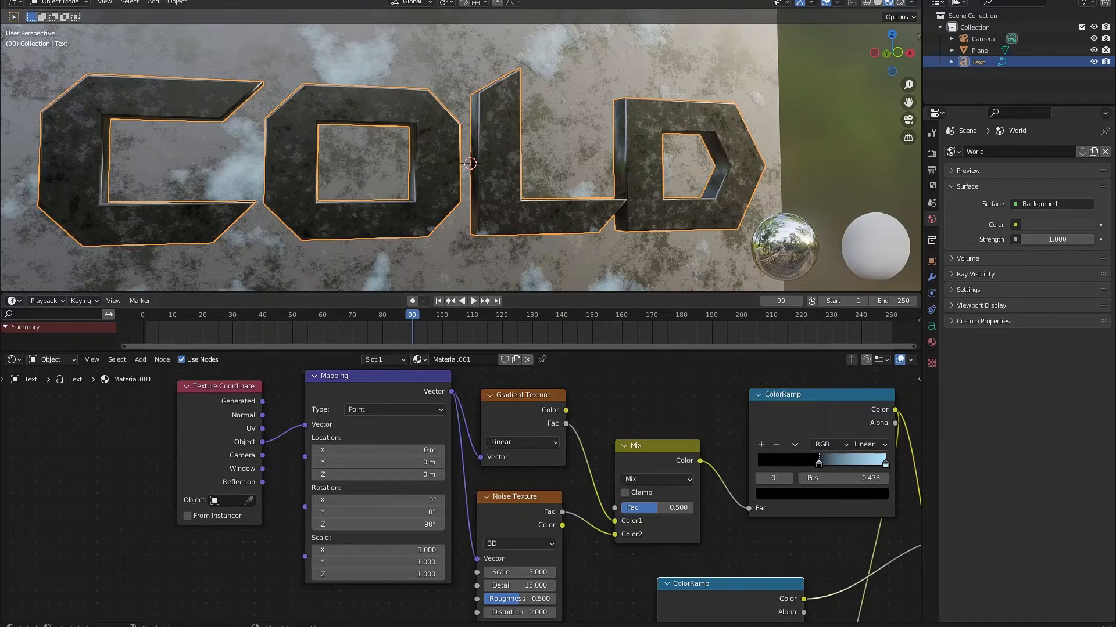
Choose Bezier as the default F-curve interpolation in the animation preferences and close the preferences
left_click(45, 0)
left_click(83, 152)
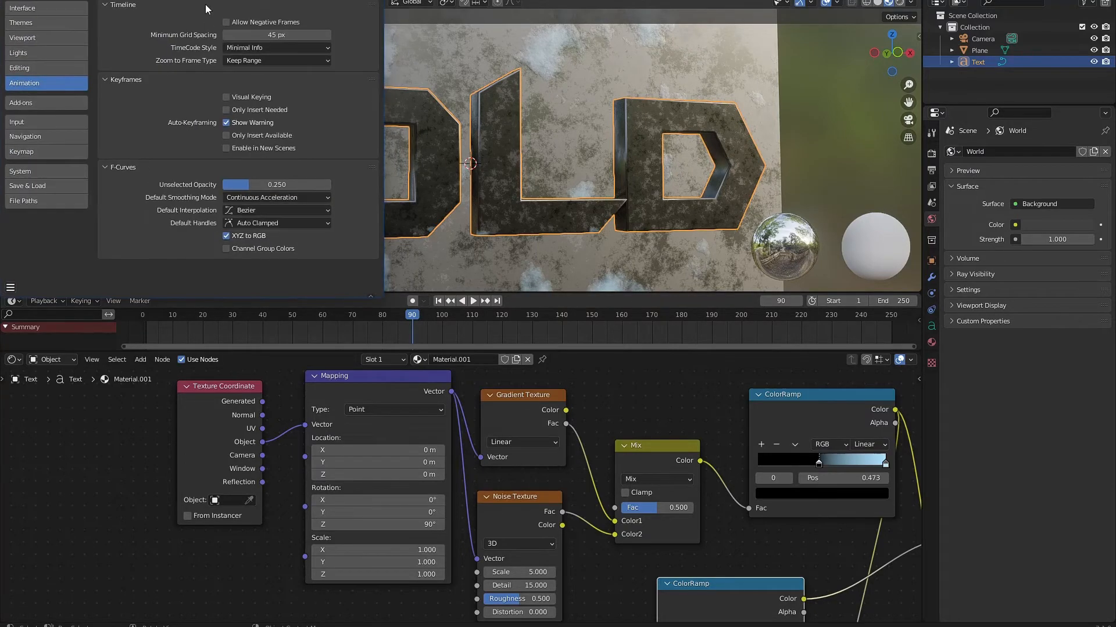
left_click(528, 451)
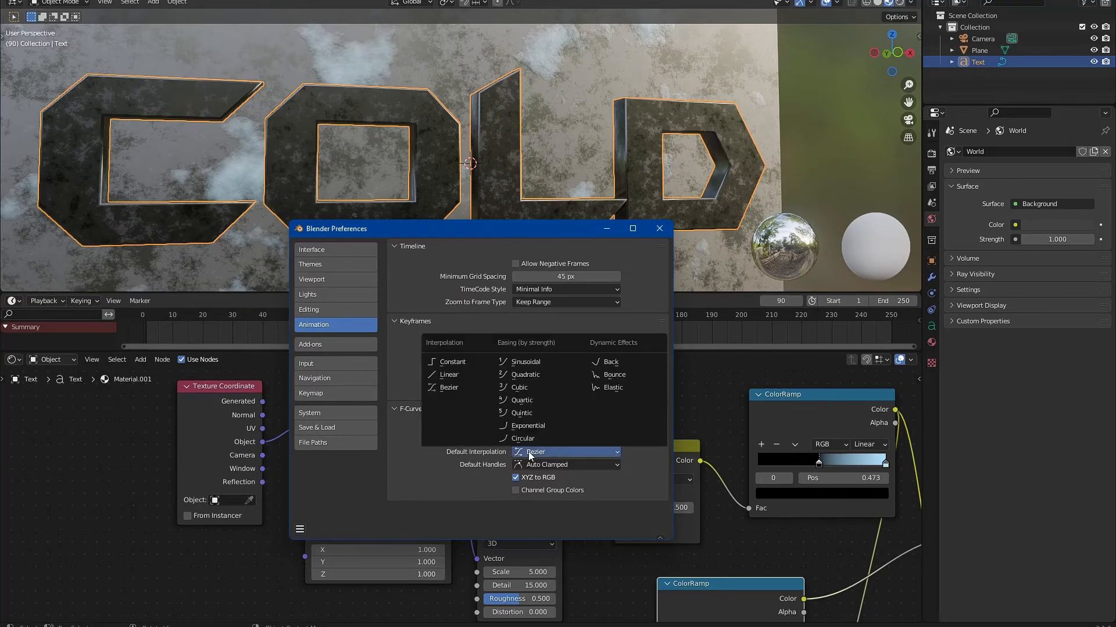
left_click(448, 388)
left_click(658, 229)
Insert a keyframe for the Mapping node's location at frame 90 and select the node
scroll(504, 232, "up", 3)
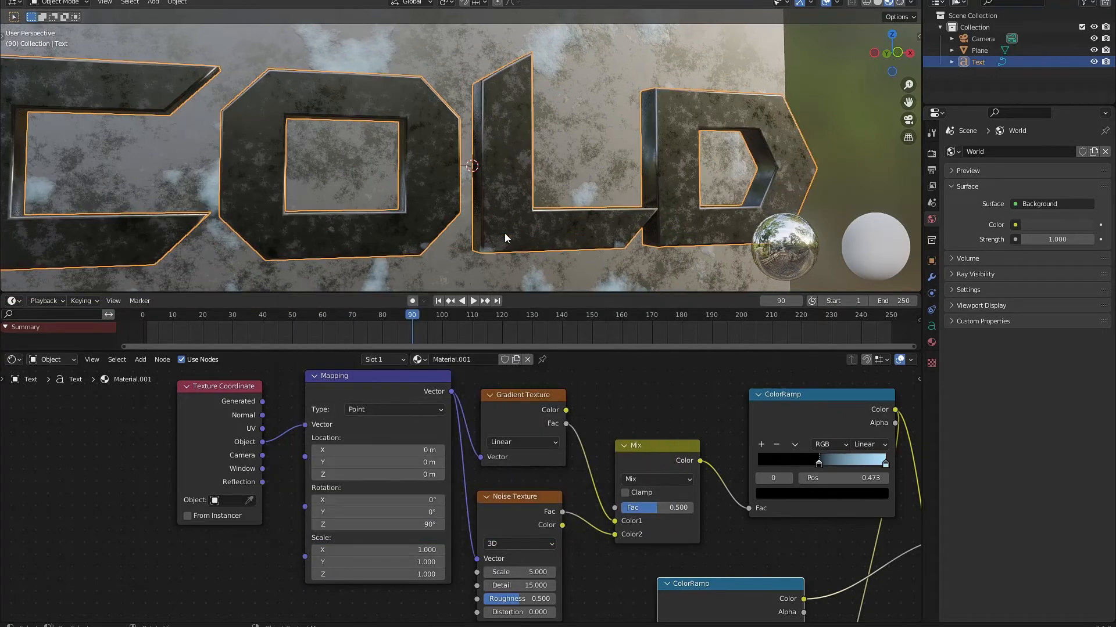
right_click(379, 445)
left_click(357, 434)
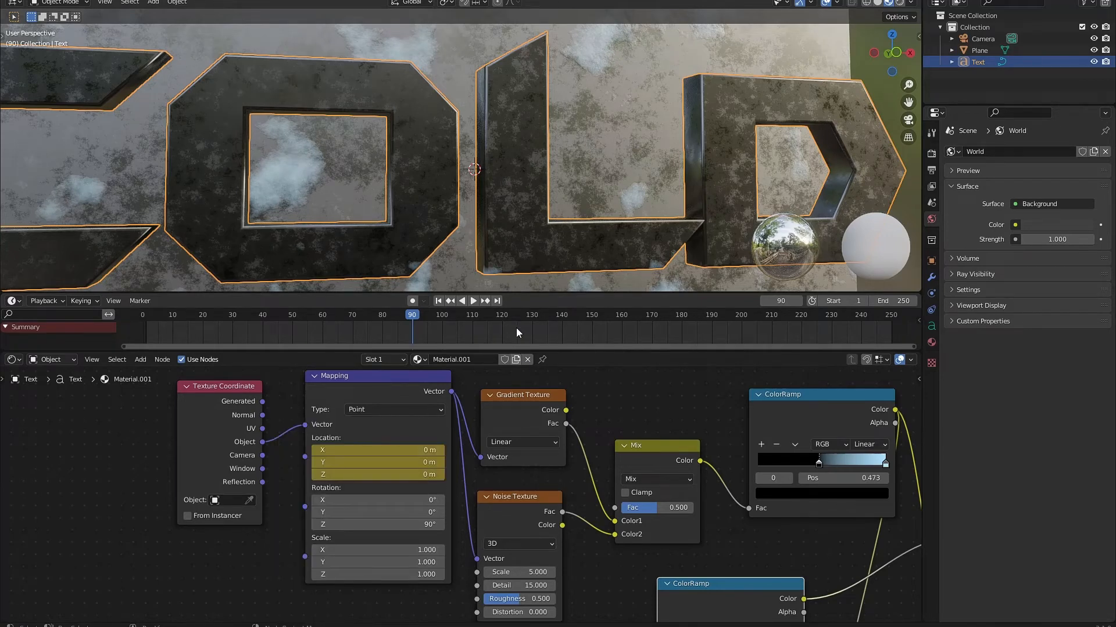
key("space")
left_click(411, 381)
At frame 120, set the Mapping node's X location to 0.5 m and keyframe its location
left_click_drag(413, 317, 502, 316)
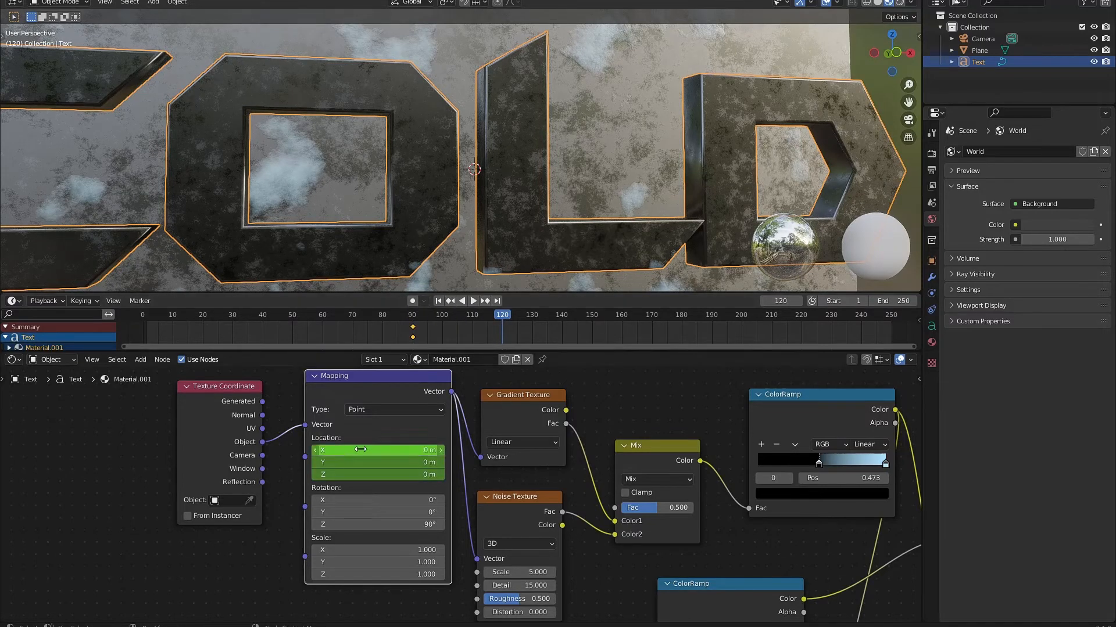
double_click(406, 450)
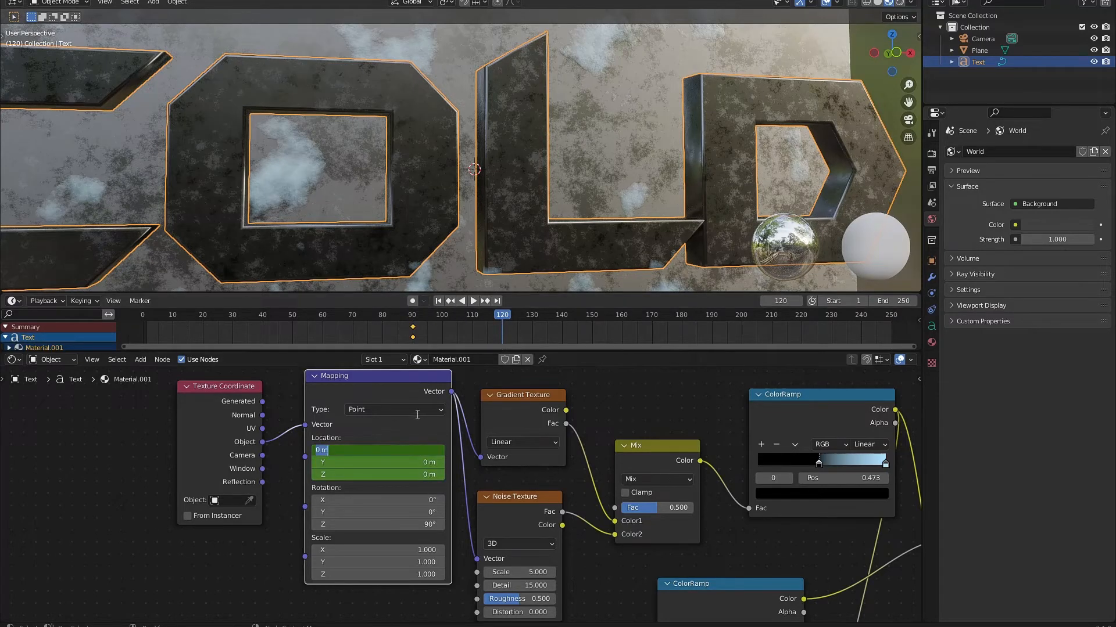
type("0.5")
key("Return")
scroll(330, 185, "down", 5)
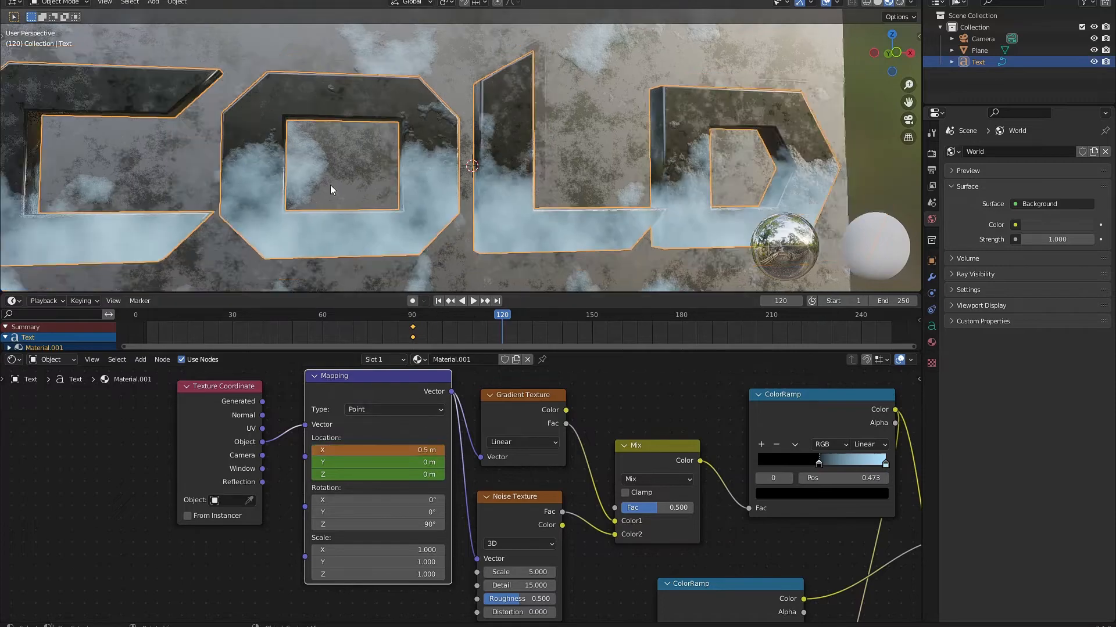
middle_click_drag(330, 152, 322, 184)
scroll(434, 373, "up", 2)
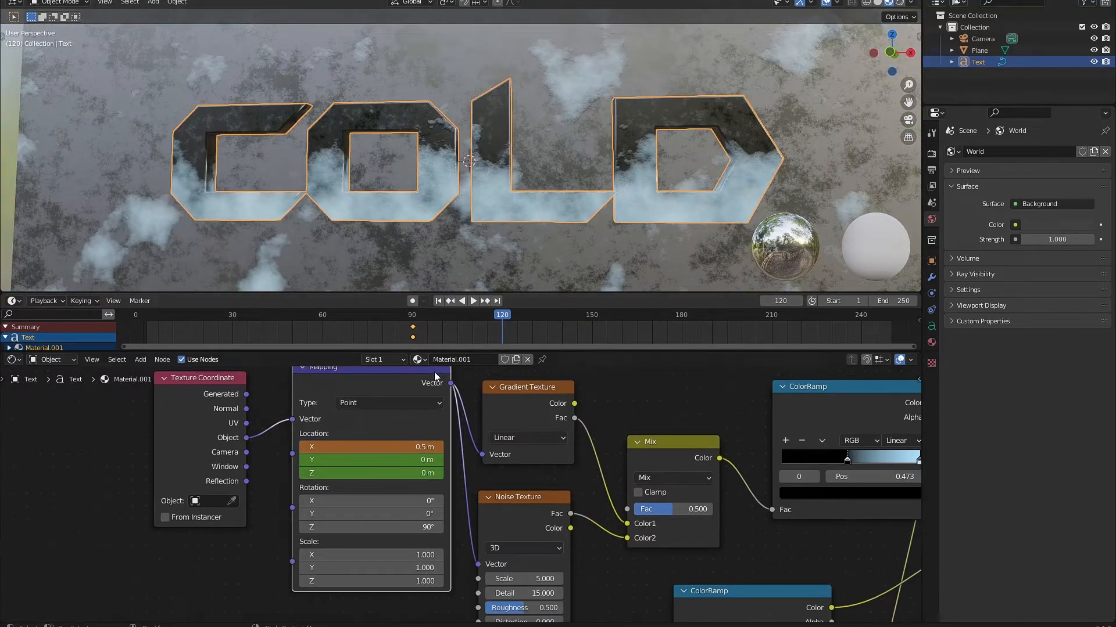
right_click(413, 443)
left_click(407, 440)
scroll(441, 454, "down", 2)
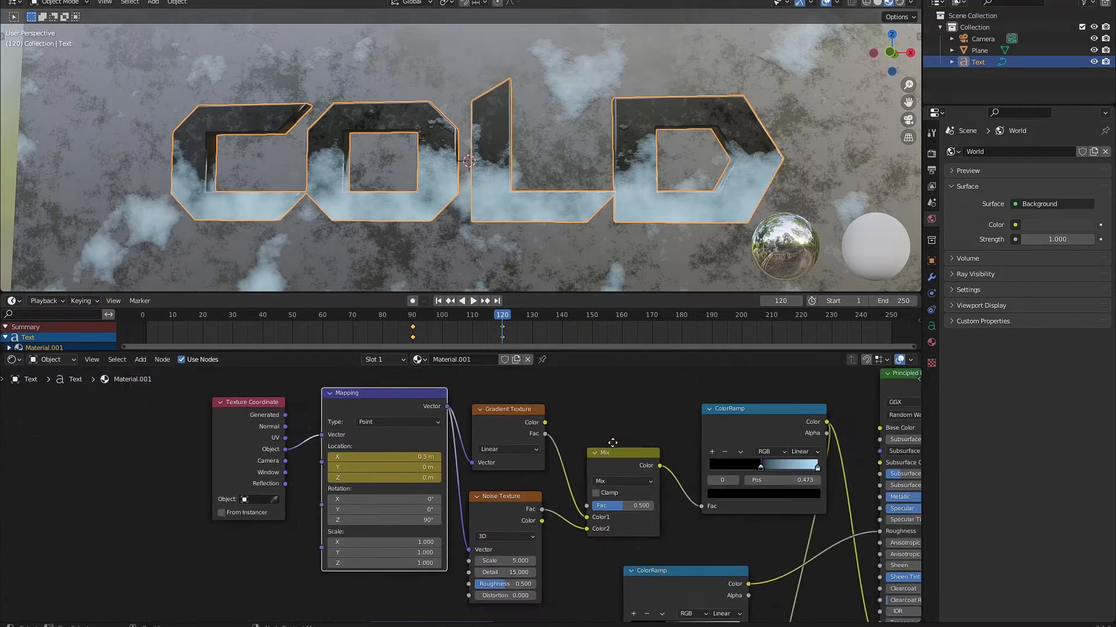
Lighten the Base Color of the text's Principled BSDF to a mid grey
middle_click_drag(629, 487, 392, 487)
scroll(393, 487, "up", 1)
left_click(733, 475)
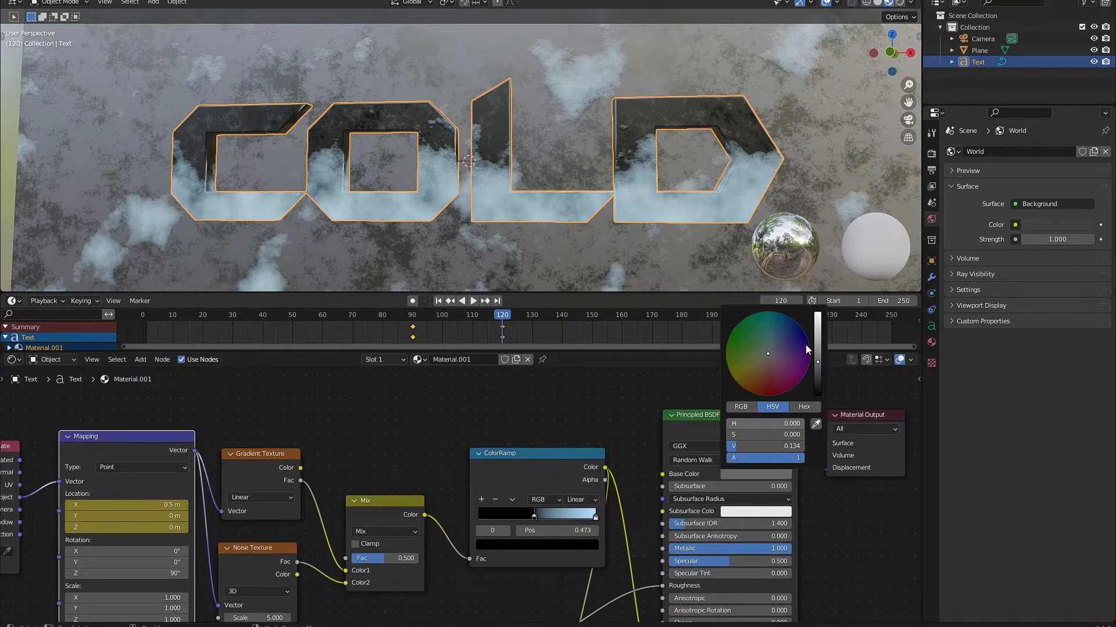
left_click(818, 340)
left_click_drag(818, 340, 818, 348)
Play the timeline from frame 61 to review the frost spreading over the COLD text
scroll(529, 223, "down", 2)
middle_click_drag(530, 223, 551, 226)
left_click(326, 314)
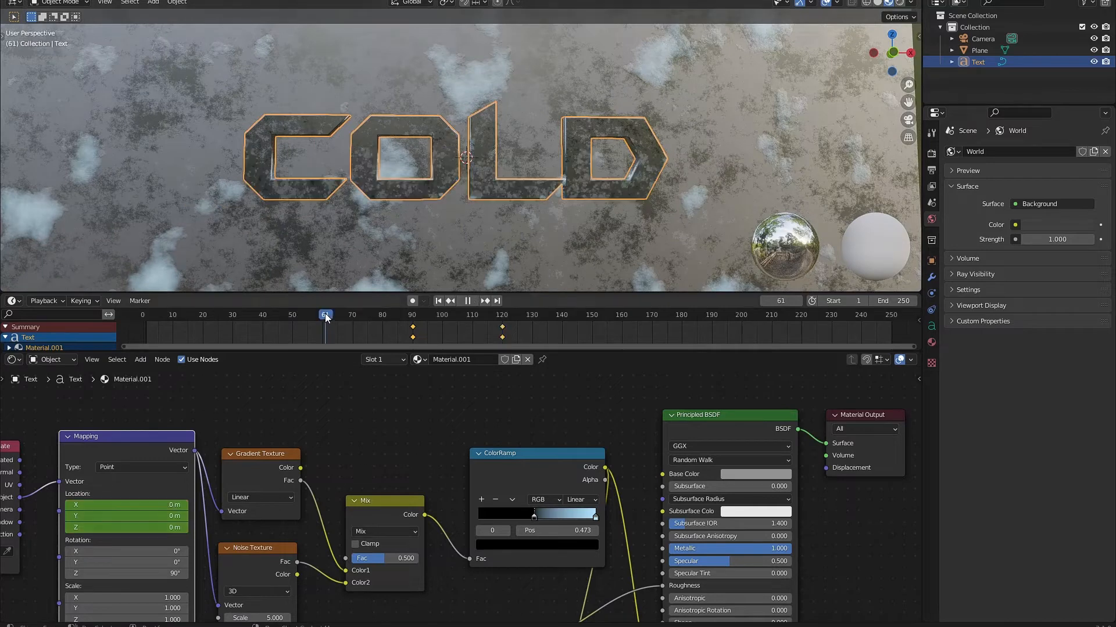
scroll(461, 257, "up", 2)
scroll(461, 257, "up", 2)
key("space")
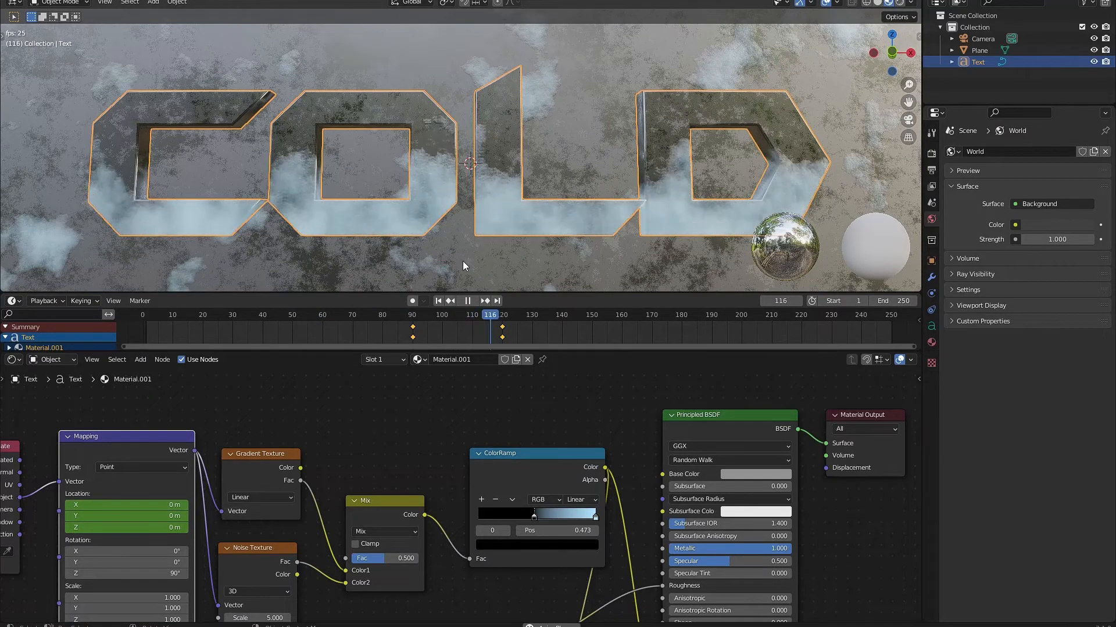
key("space")
middle_click_drag(469, 261, 436, 136)
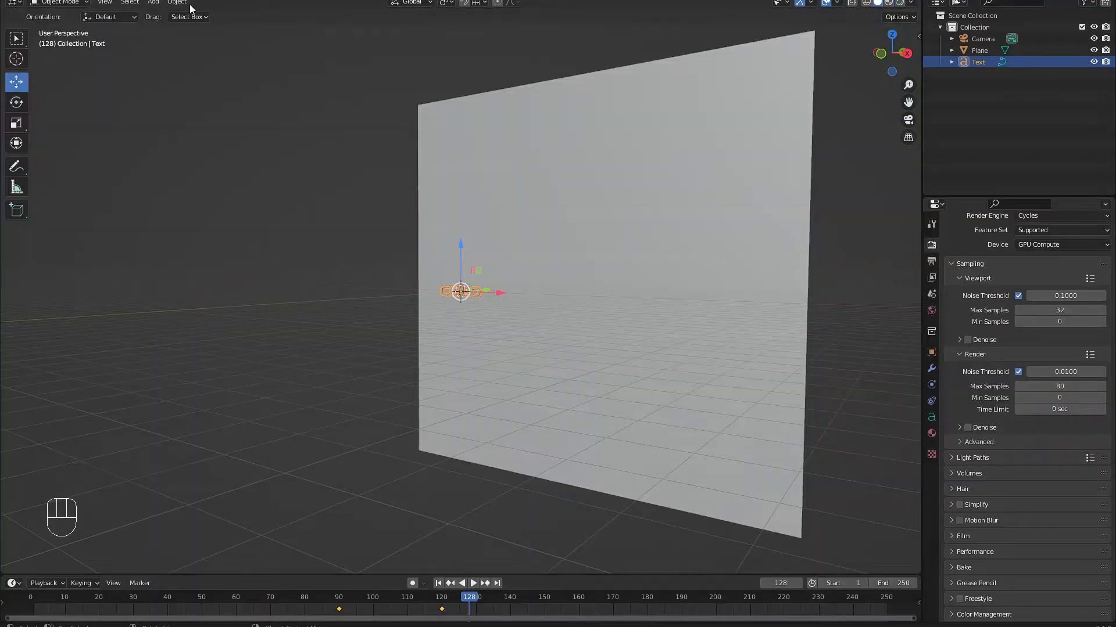
Switch to the camera view, select the camera and set its Z location to 0 m
middle_click_drag(511, 291, 559, 255)
key("KP_0")
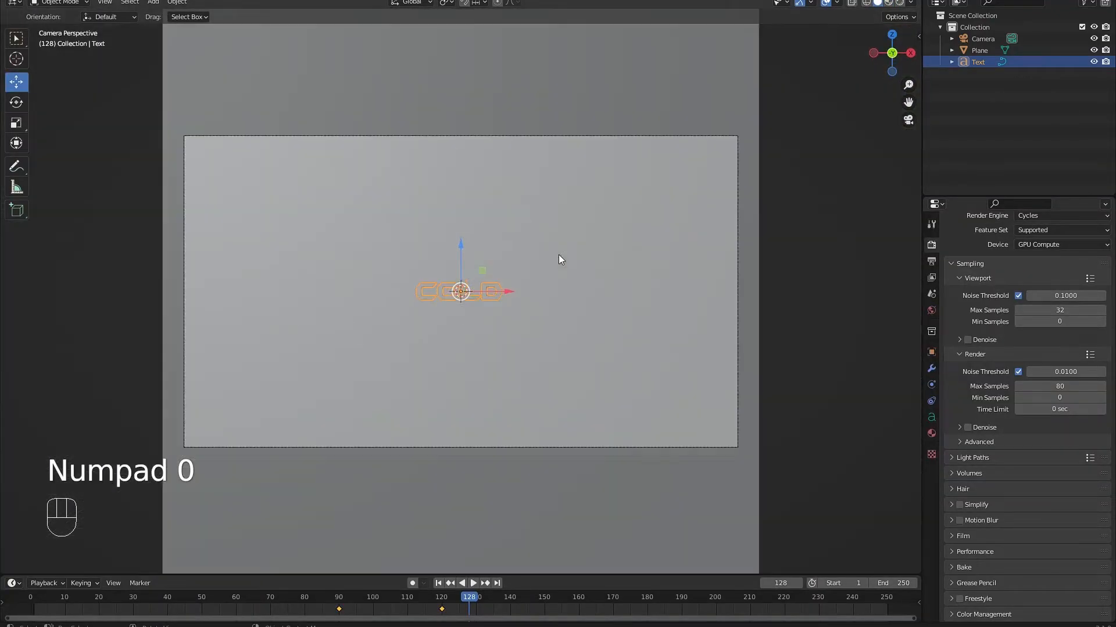
left_click(979, 37)
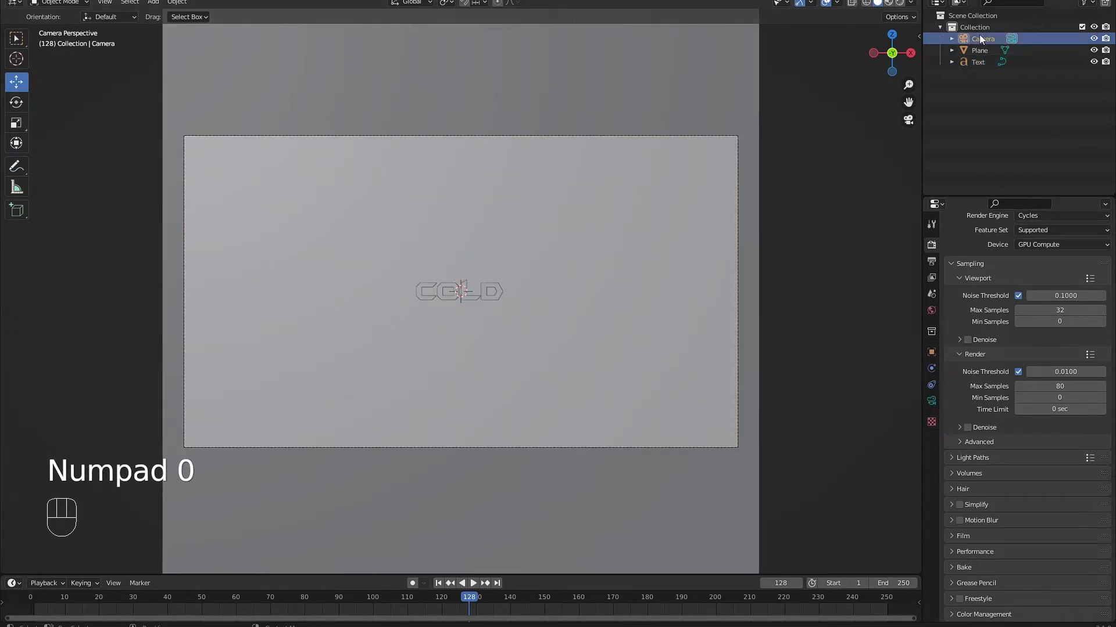
left_click(932, 353)
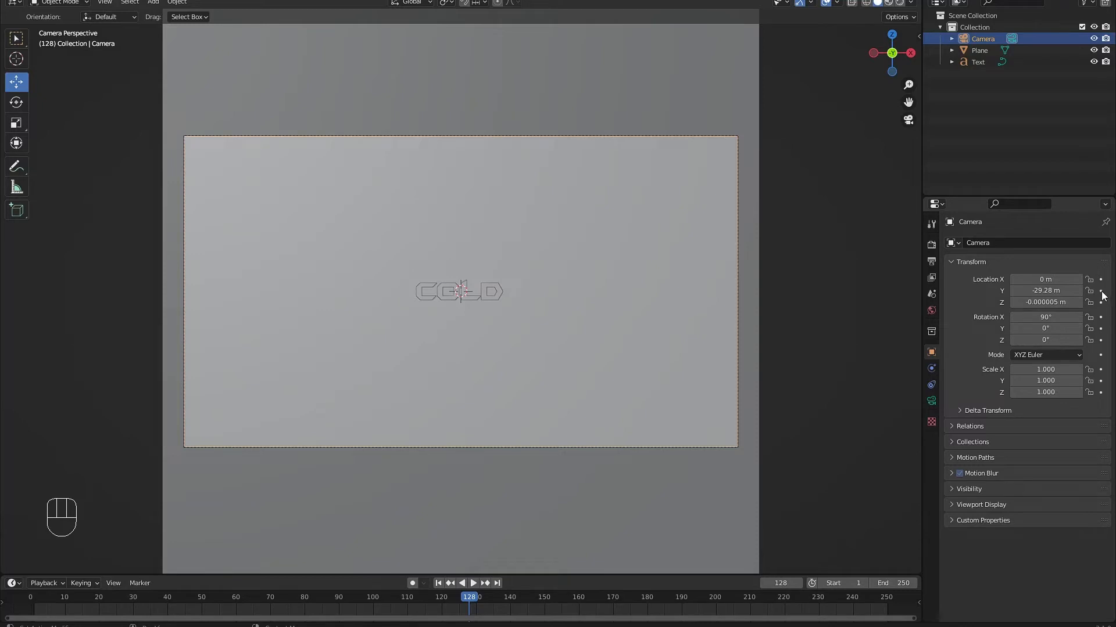
left_click(1053, 302)
type("0")
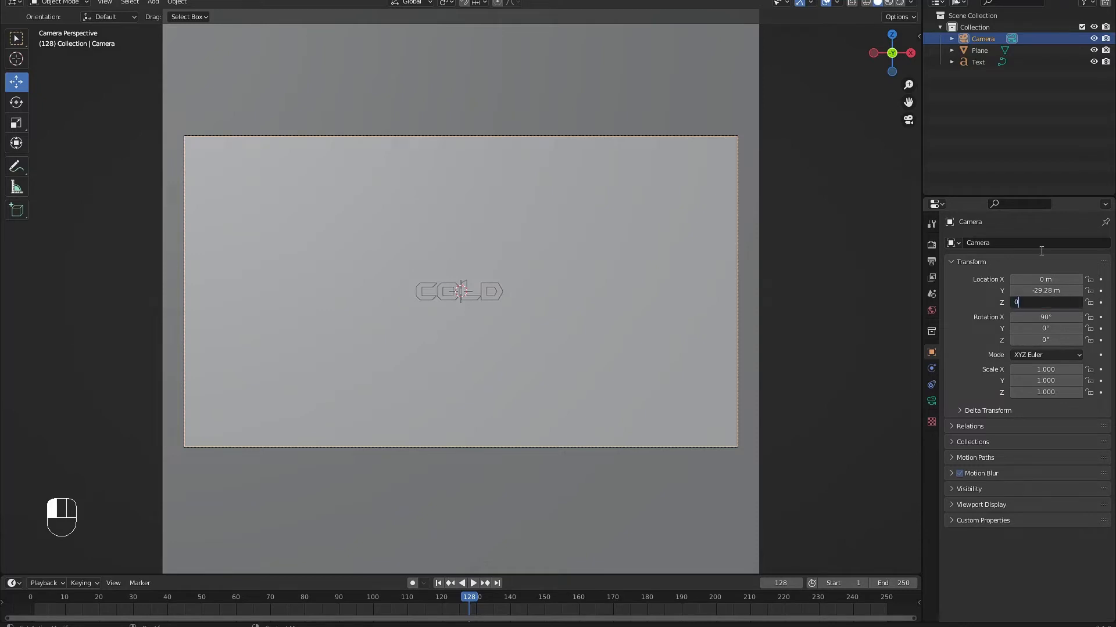
key("Return")
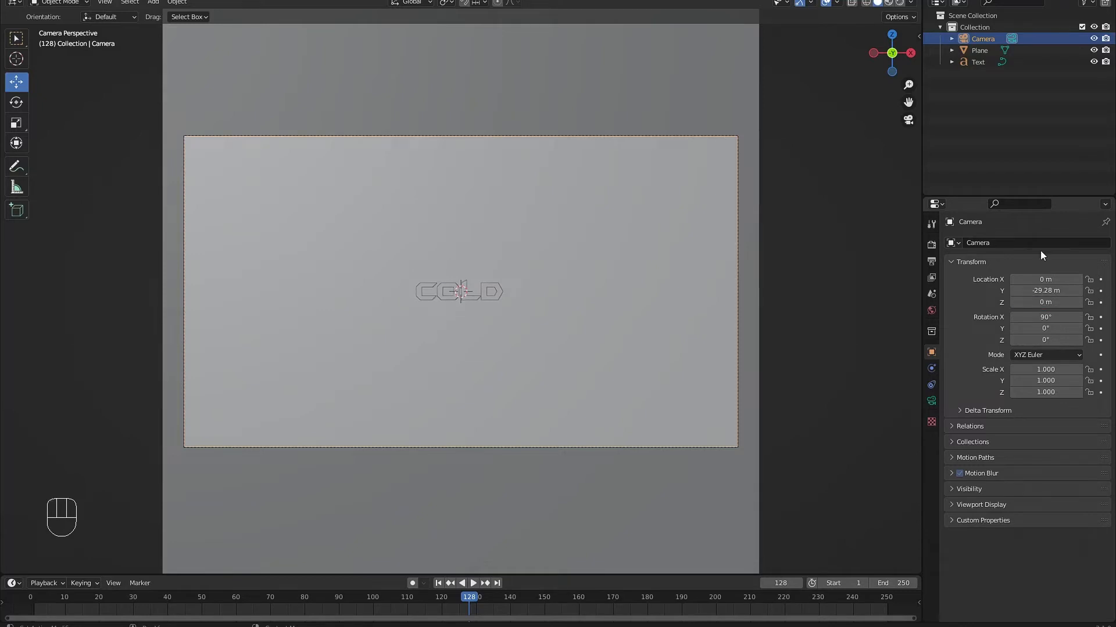
Keyframe the camera's Y location at frame 1
left_click(1101, 291)
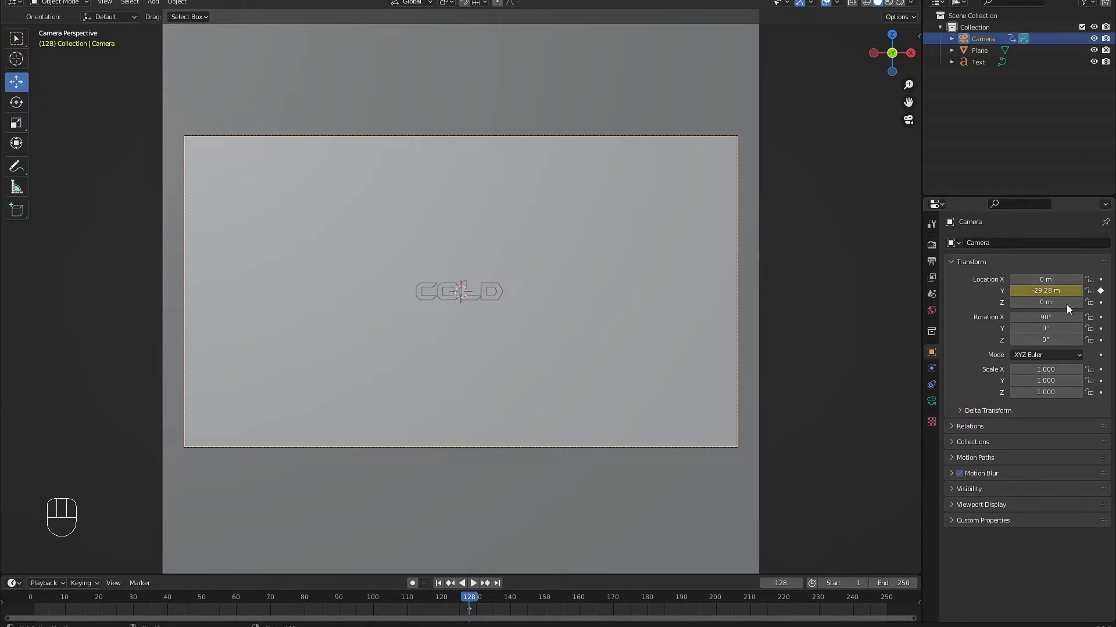
left_click(1101, 290)
left_click(439, 583)
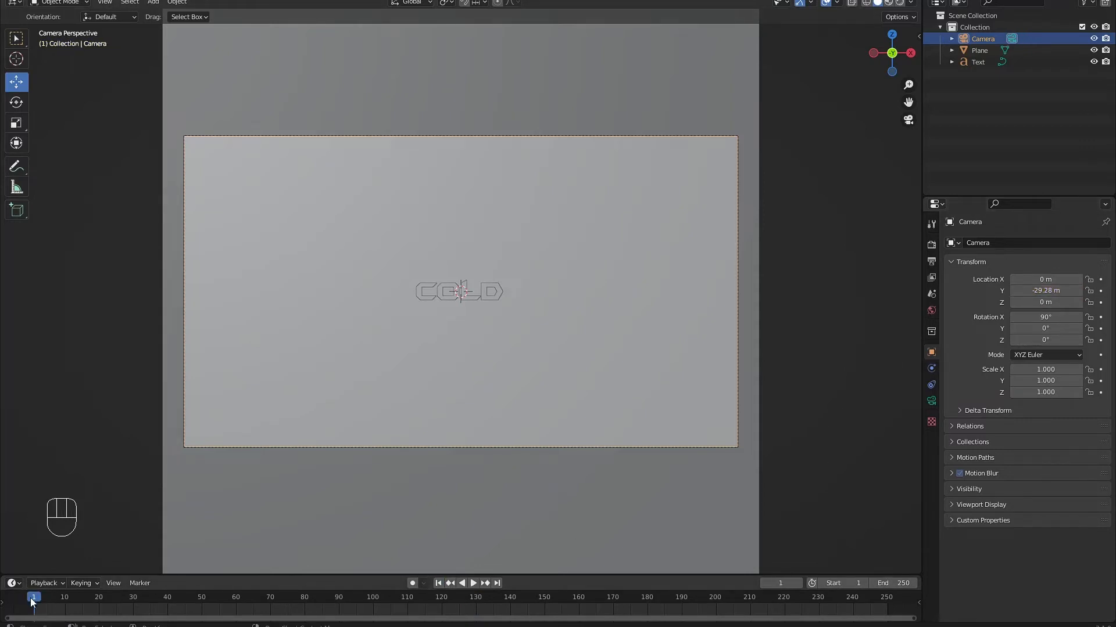
left_click(1101, 291)
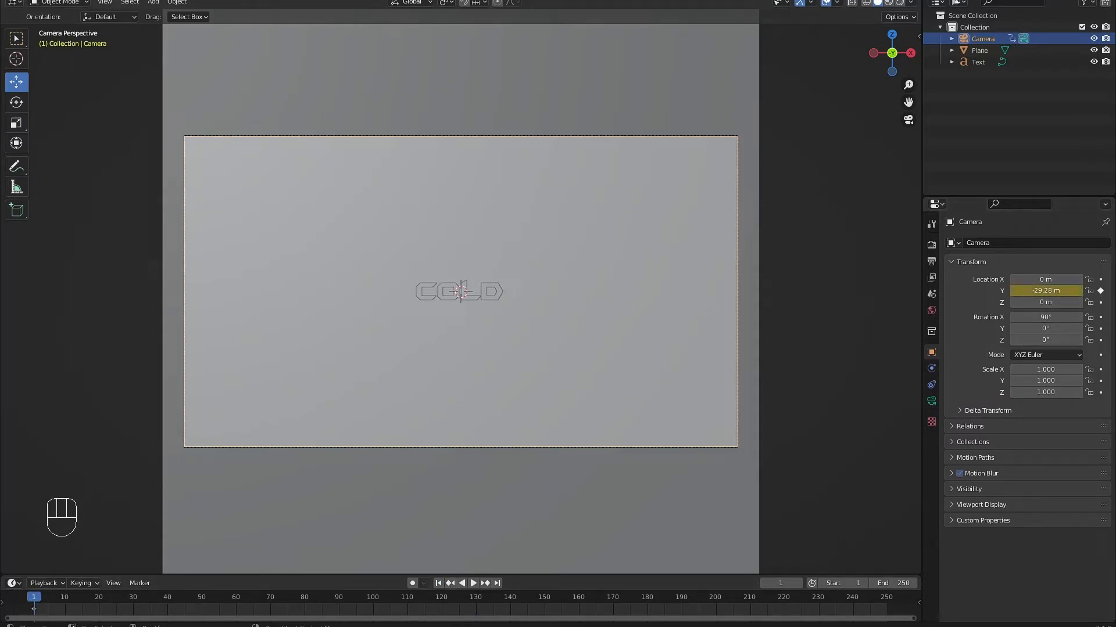
At frame 80, move the camera straight towards the COLD text to a Y location of about -7.2 m
left_click_drag(39, 600, 303, 601)
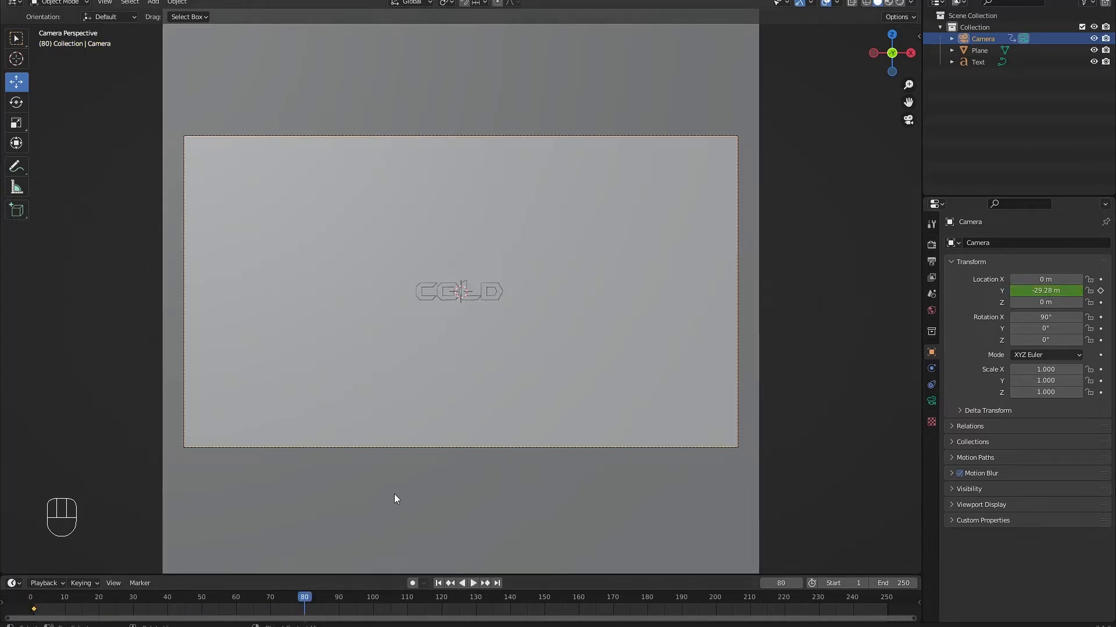
key("g")
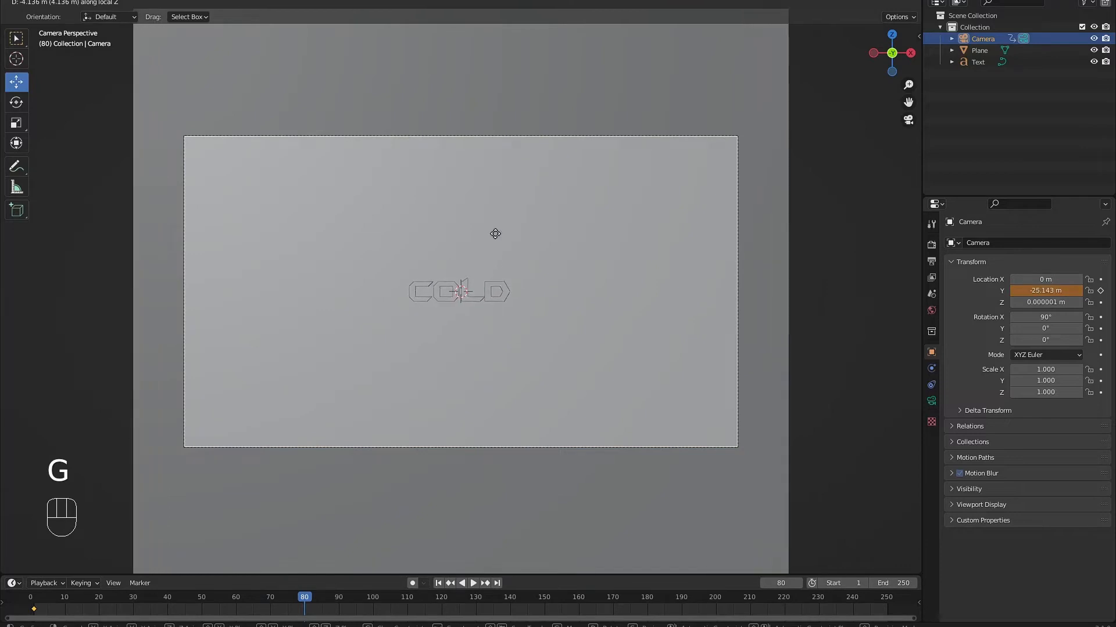
key("shift")
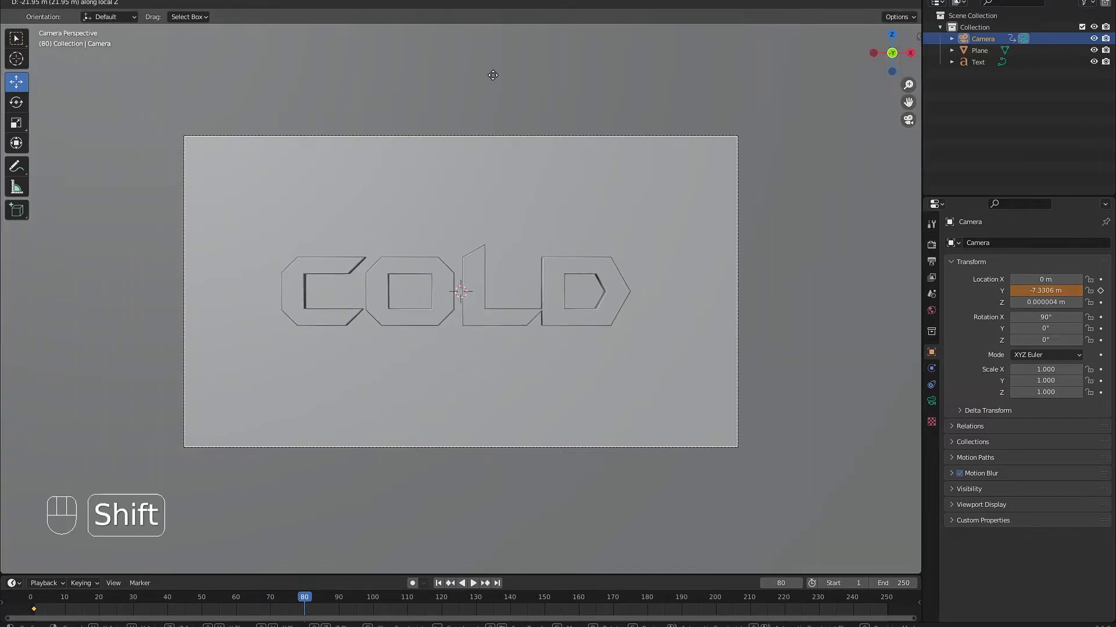
left_click(496, 66)
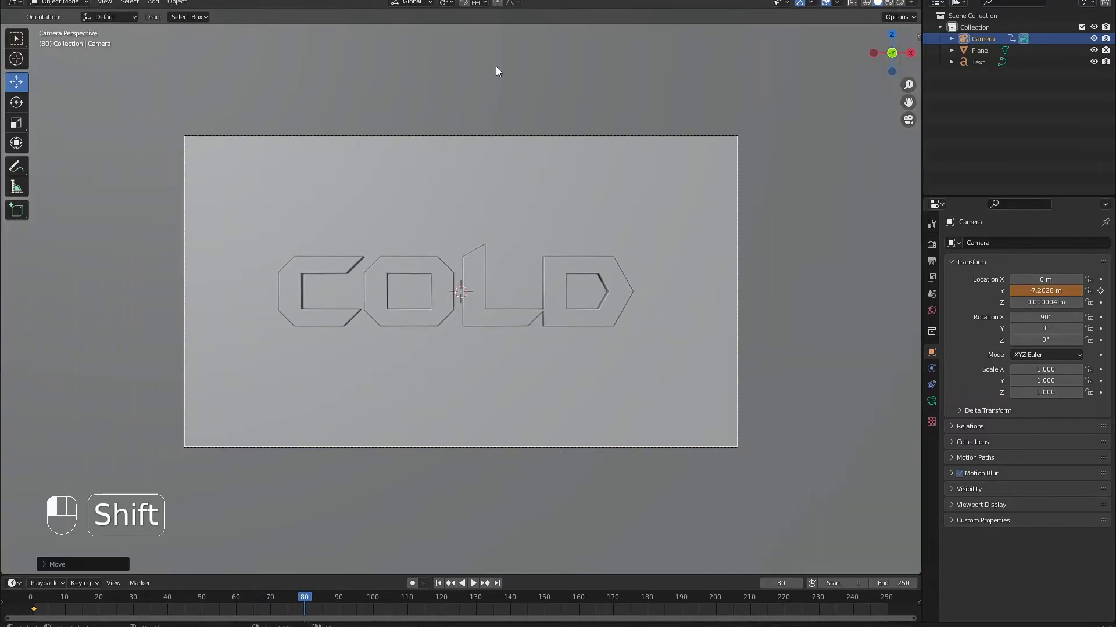
Keyframe the camera's Y location at frame 80 and play the push-in from frame 1 in material preview
left_click(1101, 291)
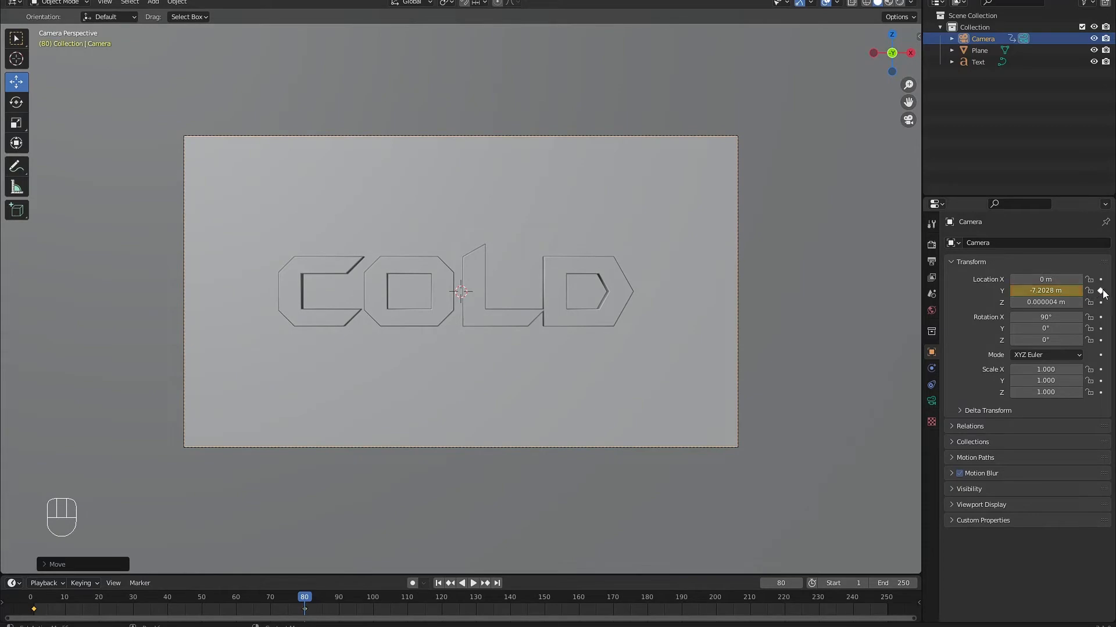
key("z")
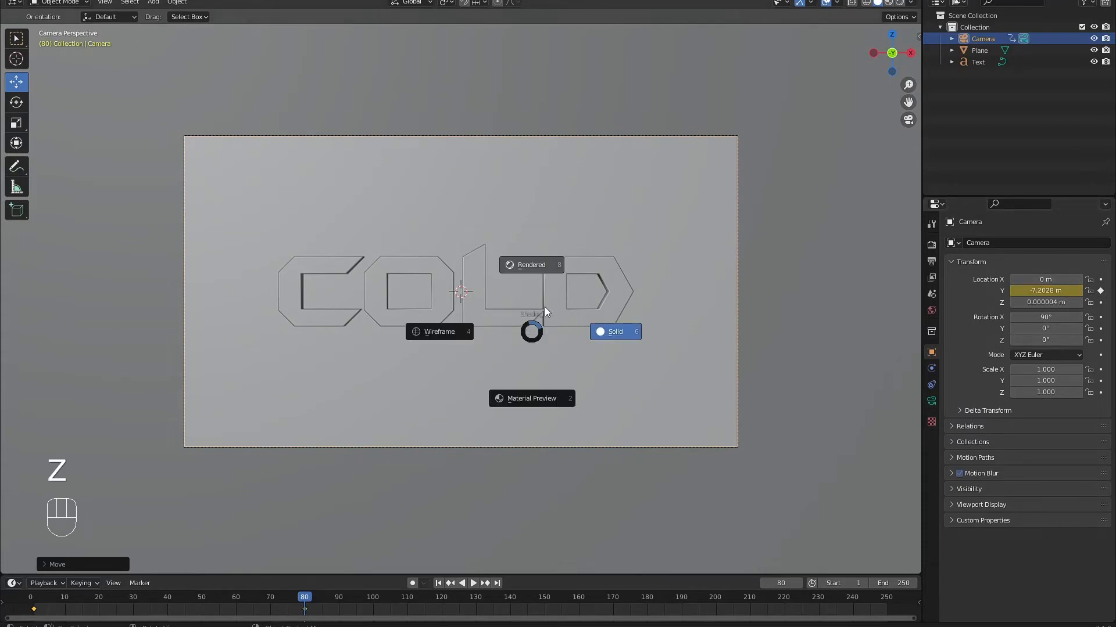
left_click(552, 277)
left_click(440, 583)
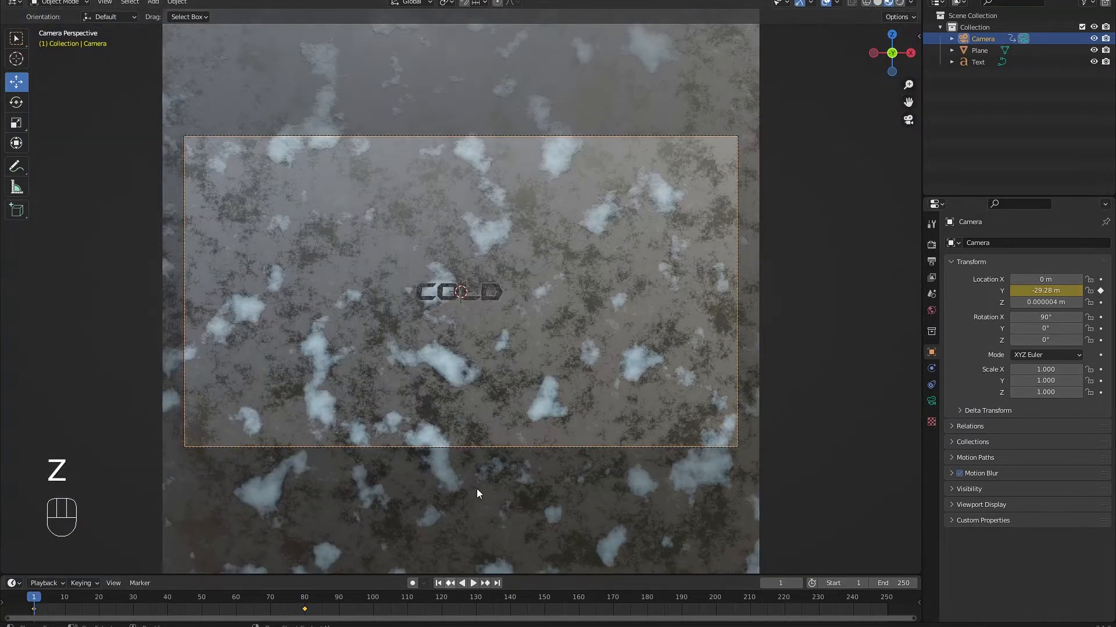
key("space")
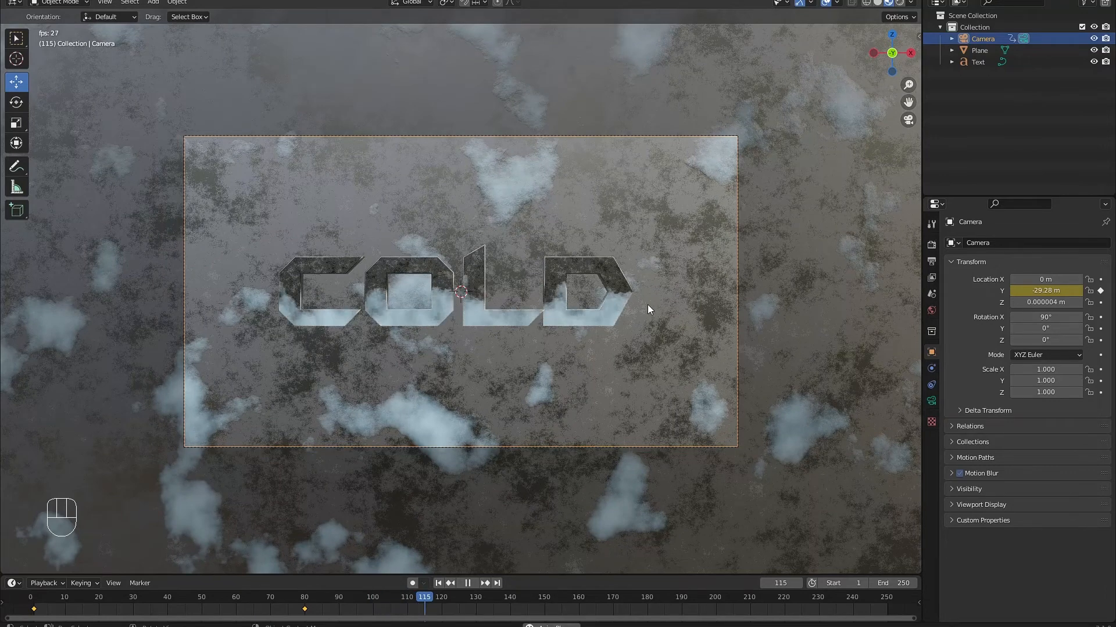
key("space")
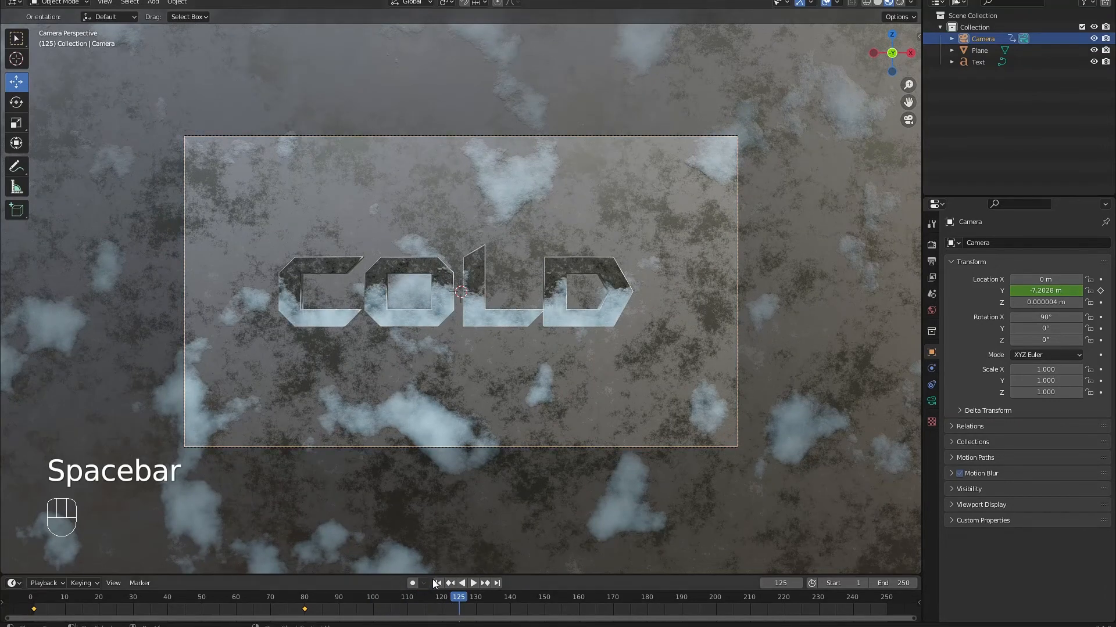
left_click(438, 584)
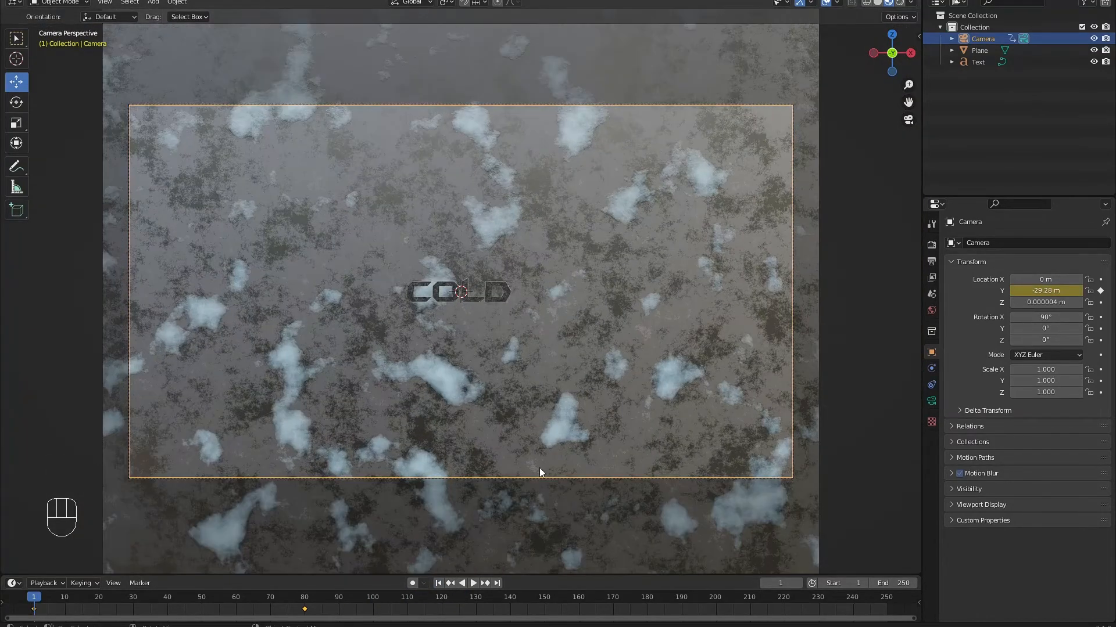
Return to solid shading, leave the camera view and add an area light to the scene
key("z")
left_click(419, 357)
middle_click_drag(468, 352, 430, 372)
key("shift+a")
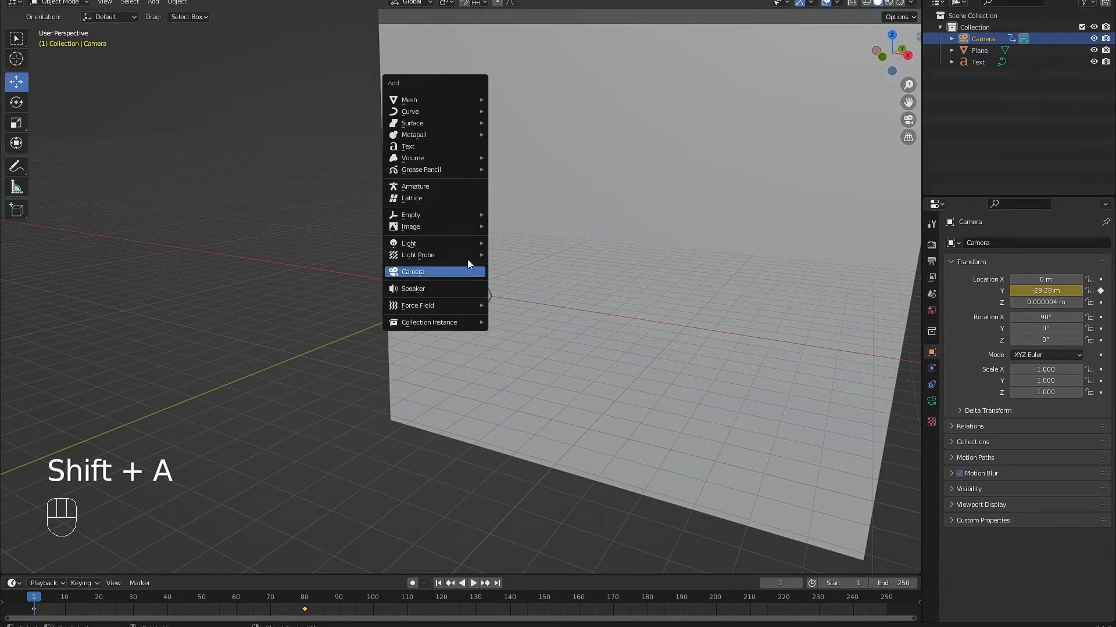
mouse_move(455, 242)
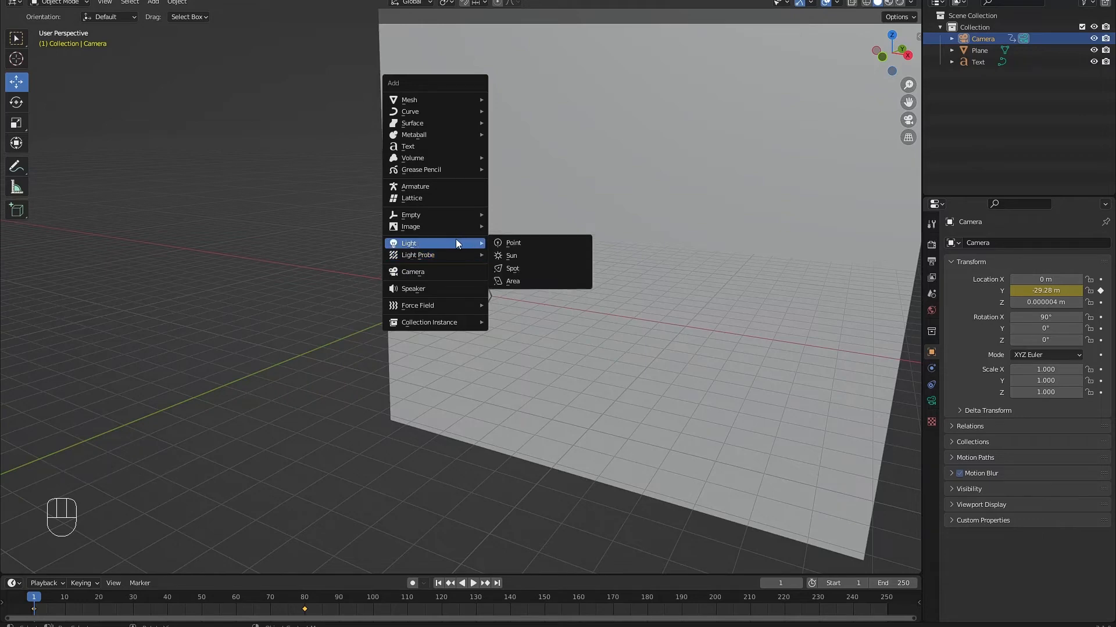
left_click(530, 282)
scroll(500, 332, "up", 3)
middle_click_drag(500, 331, 497, 288)
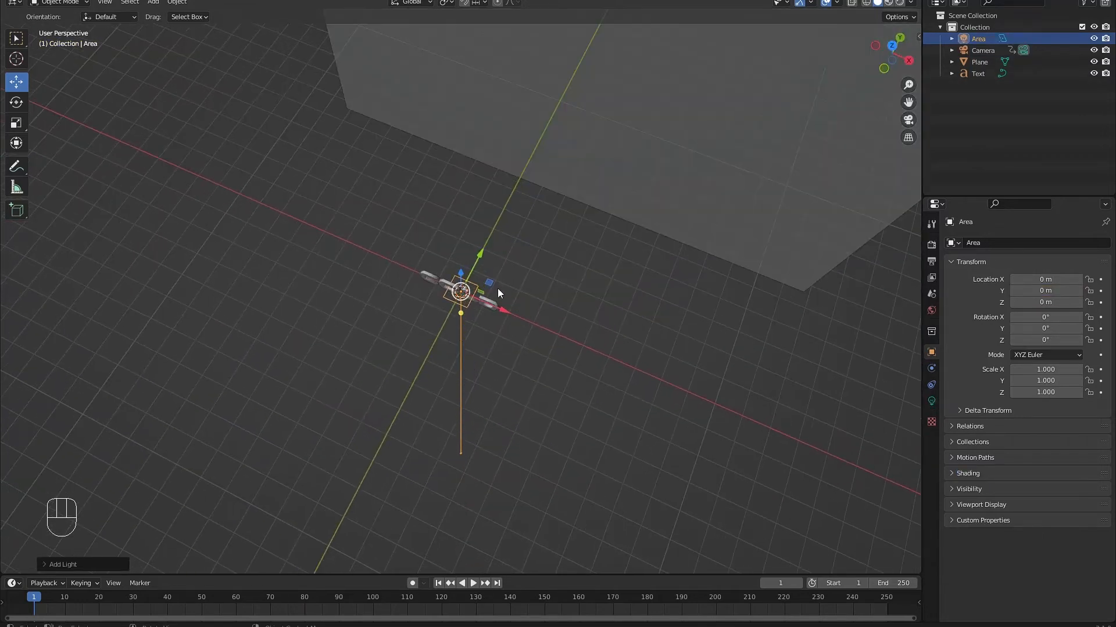
Move the area light up and in front of the COLD text's C end, to about X -8.3, Y -6.2, Z 2.8 m
left_click_drag(491, 281, 587, 489)
middle_click_drag(587, 489, 551, 313)
left_click_drag(549, 294, 546, 226)
middle_click_drag(563, 300, 574, 361)
left_click_drag(604, 385, 263, 305)
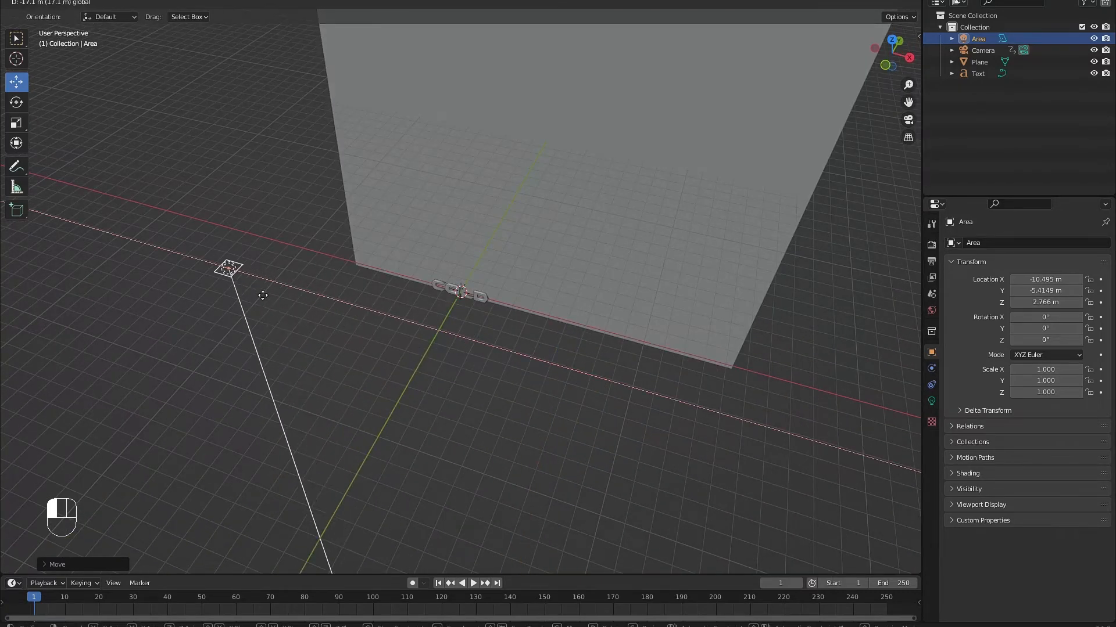
middle_click_drag(263, 305, 445, 314)
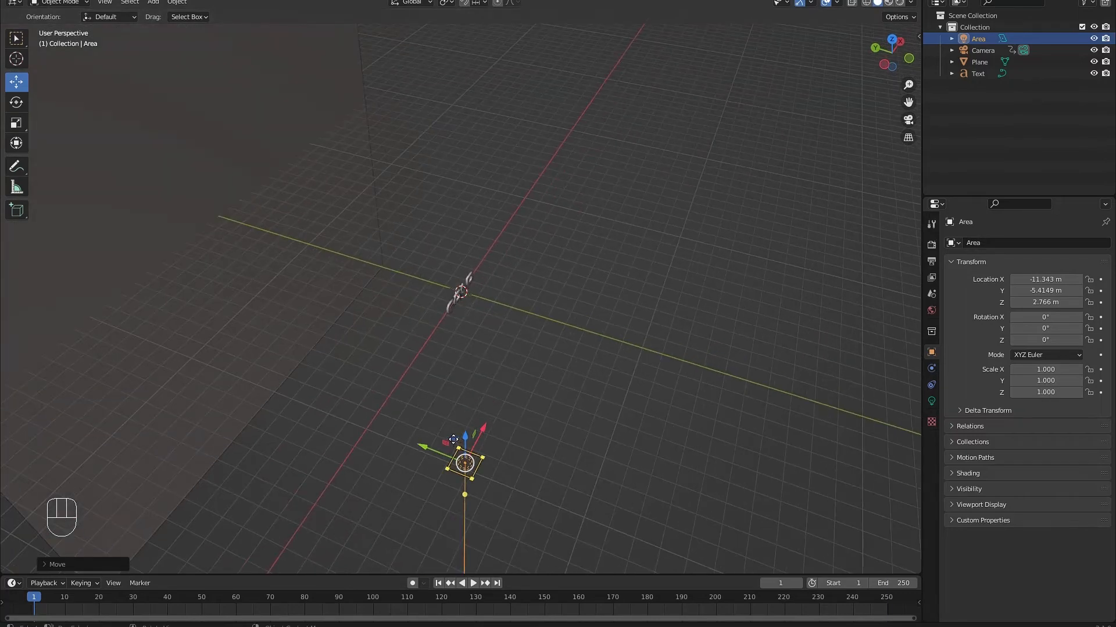
left_click_drag(453, 439, 462, 366)
middle_click_drag(462, 366, 452, 336)
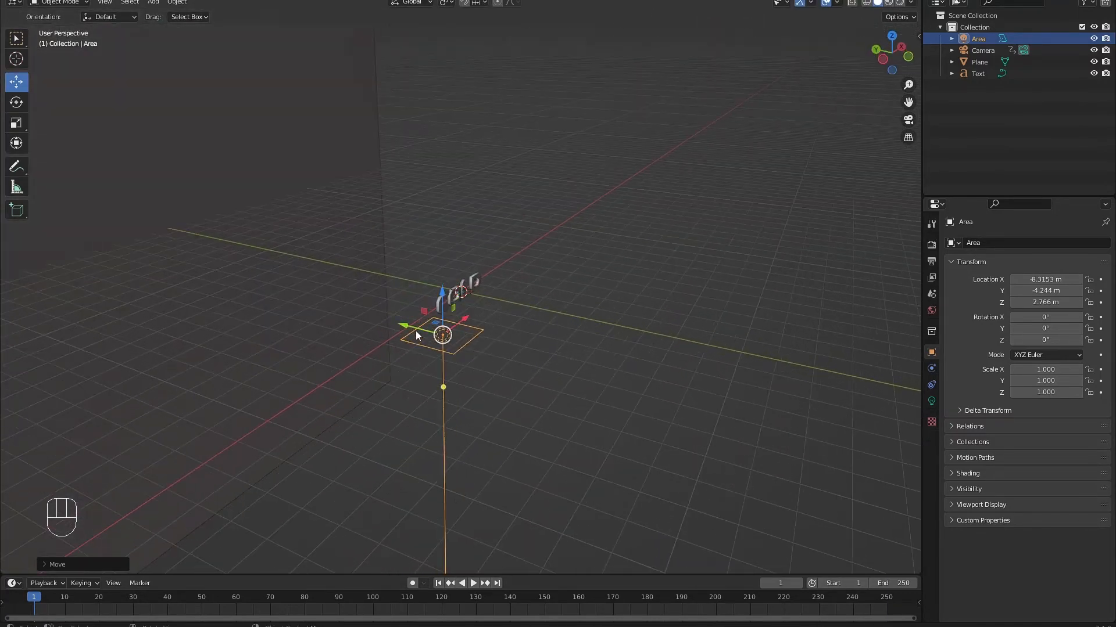
left_click_drag(416, 332, 478, 356)
Scale the area light up to about 4.2 and change its shape to Disk
key("s")
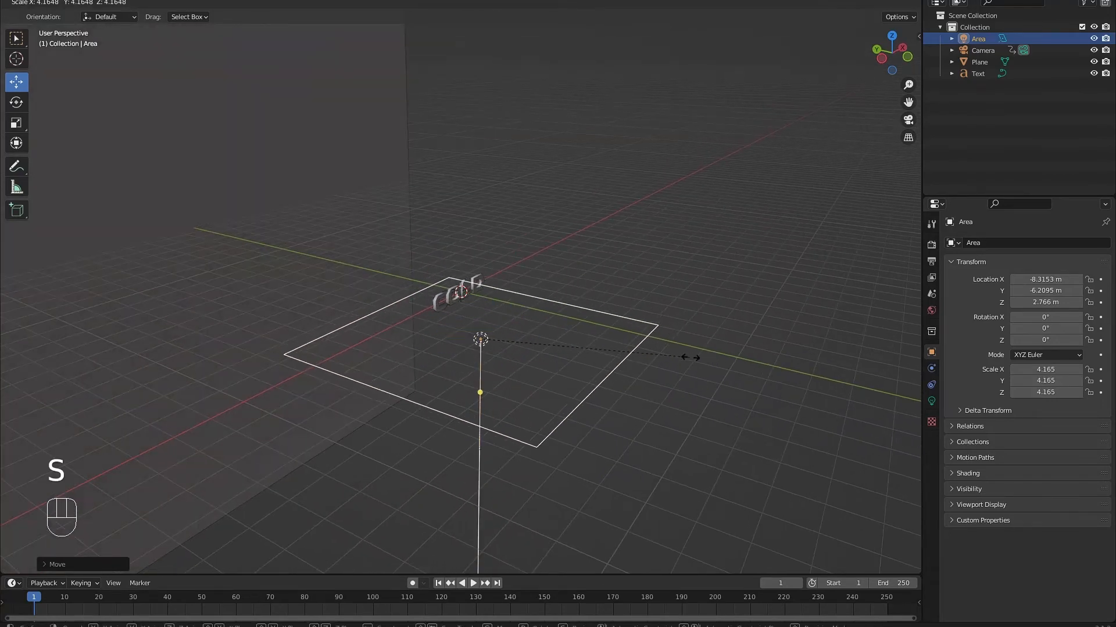
left_click(695, 358)
left_click(931, 401)
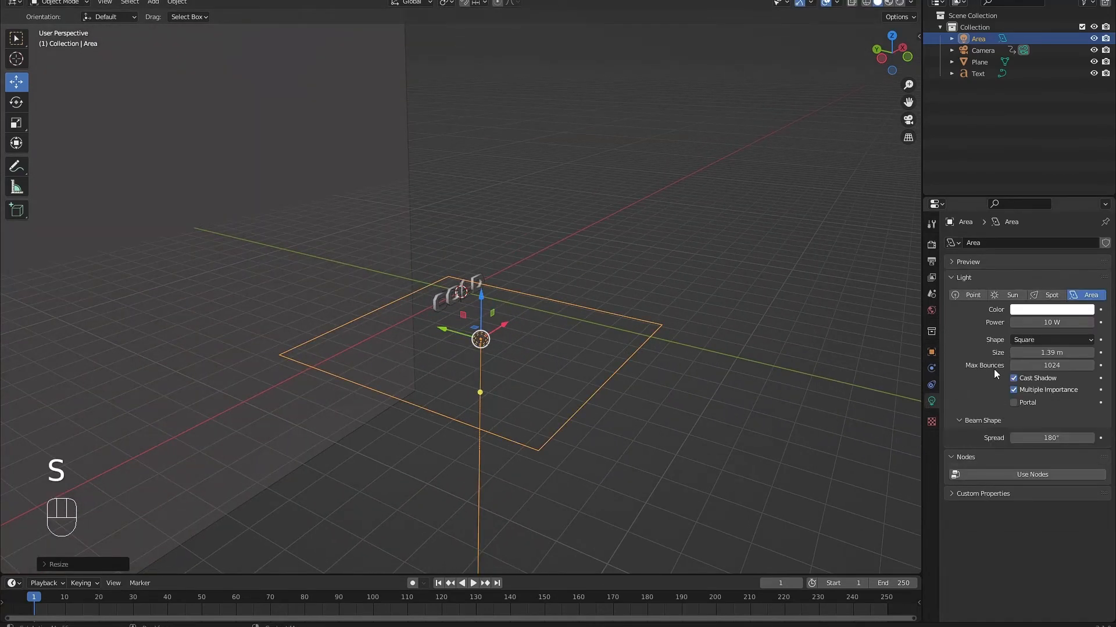
left_click(1030, 341)
left_click(1031, 378)
Rotate the area light freely so it points at the COLD text and the backdrop
key("KP_Decimal")
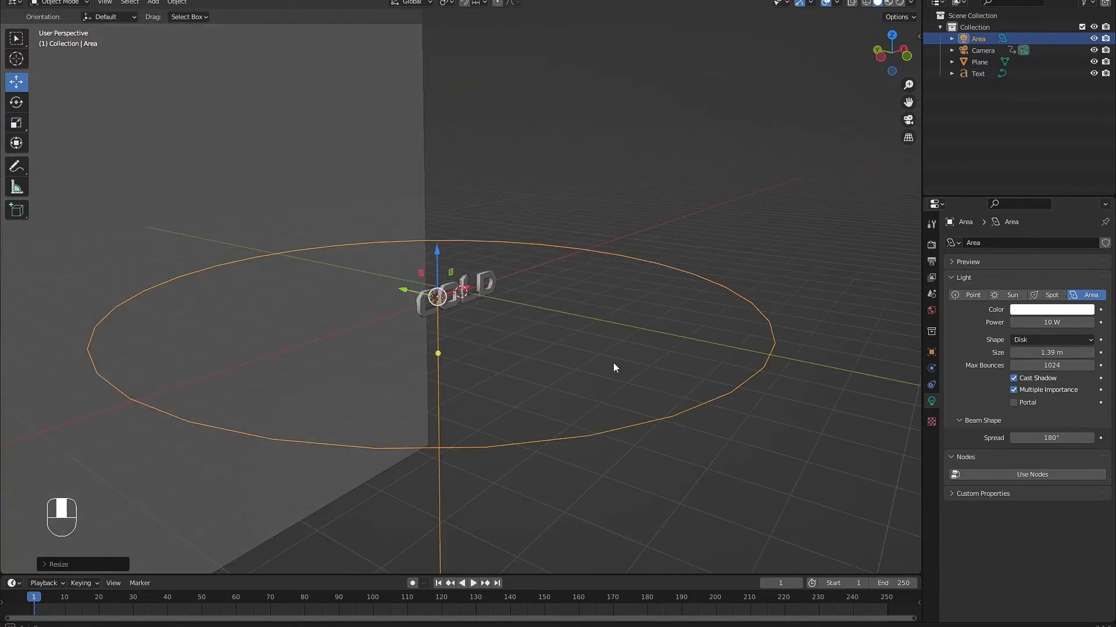
key("KP_Decimal")
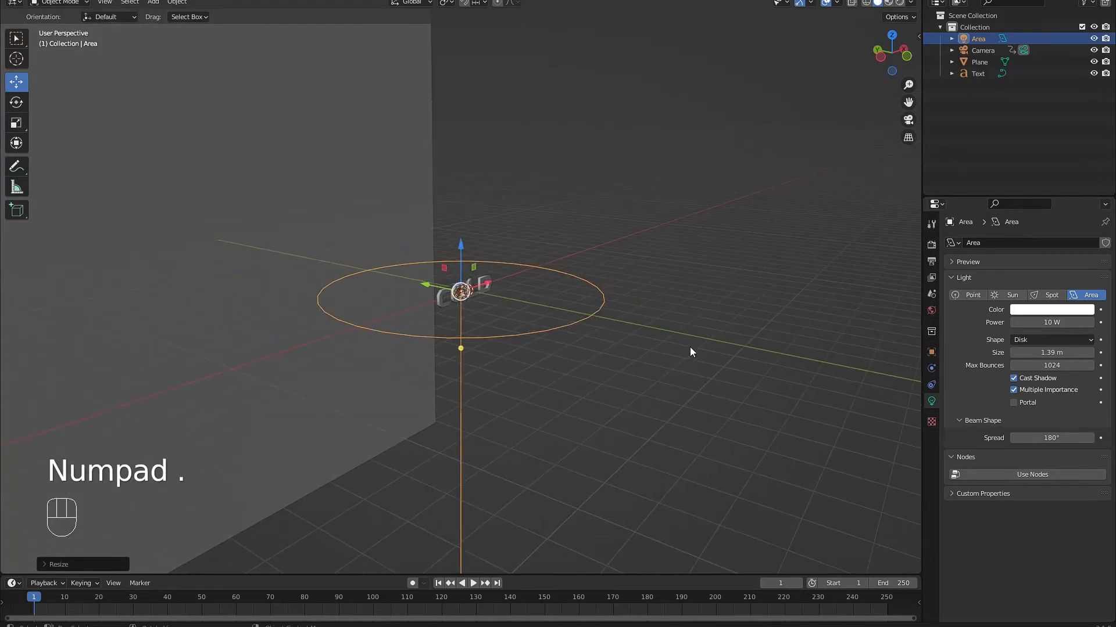
key("r")
key("r")
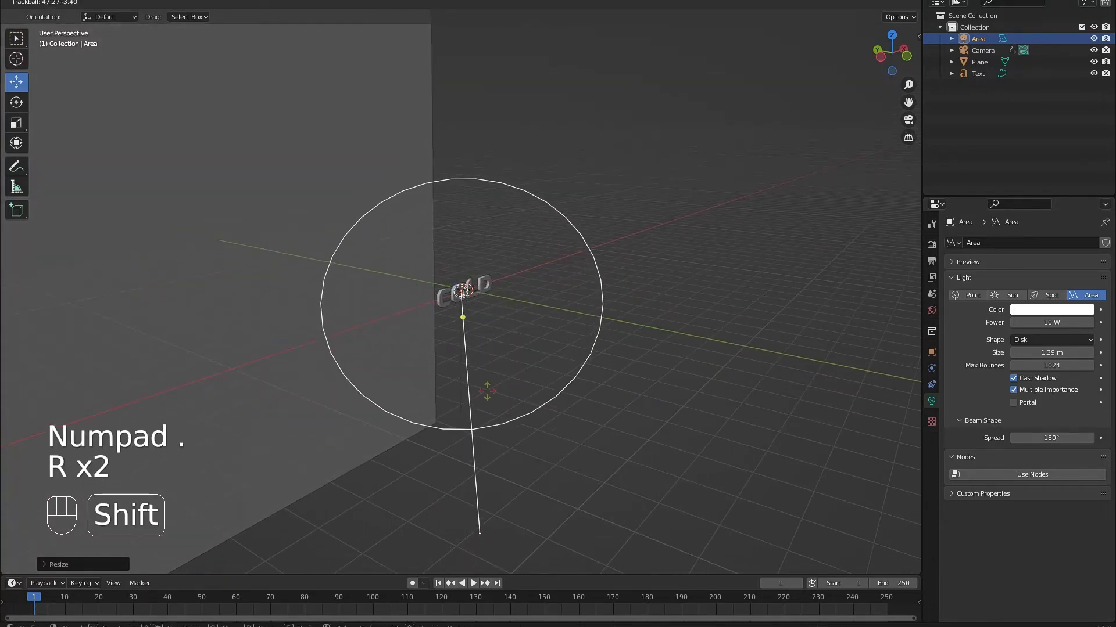
key("shift")
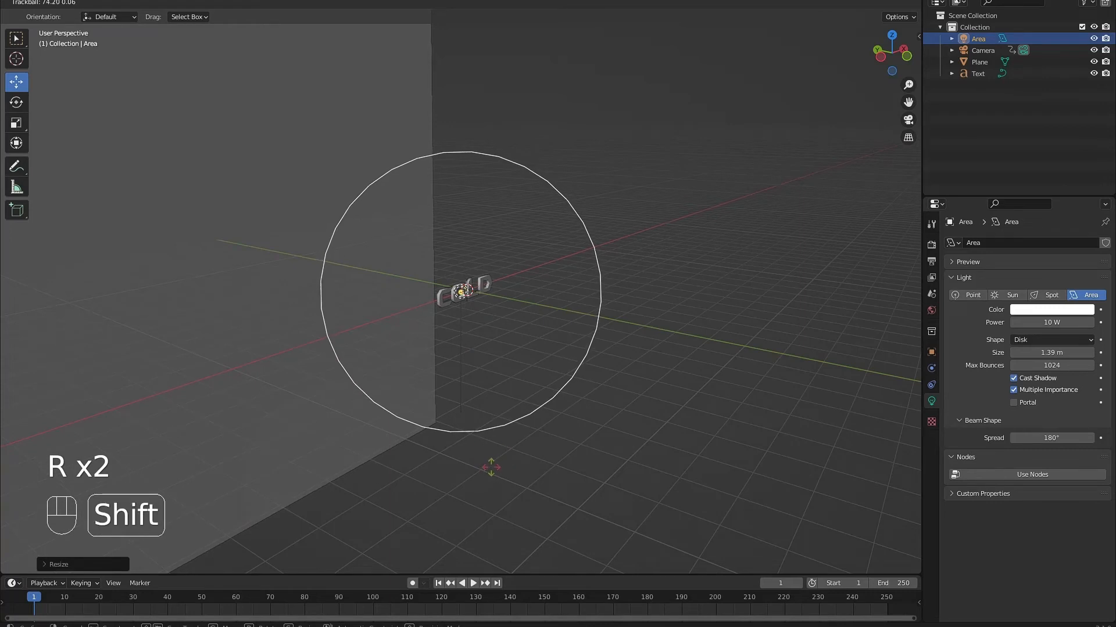
left_click(491, 468)
Set the area light's power to 5000 W
left_click(1053, 323)
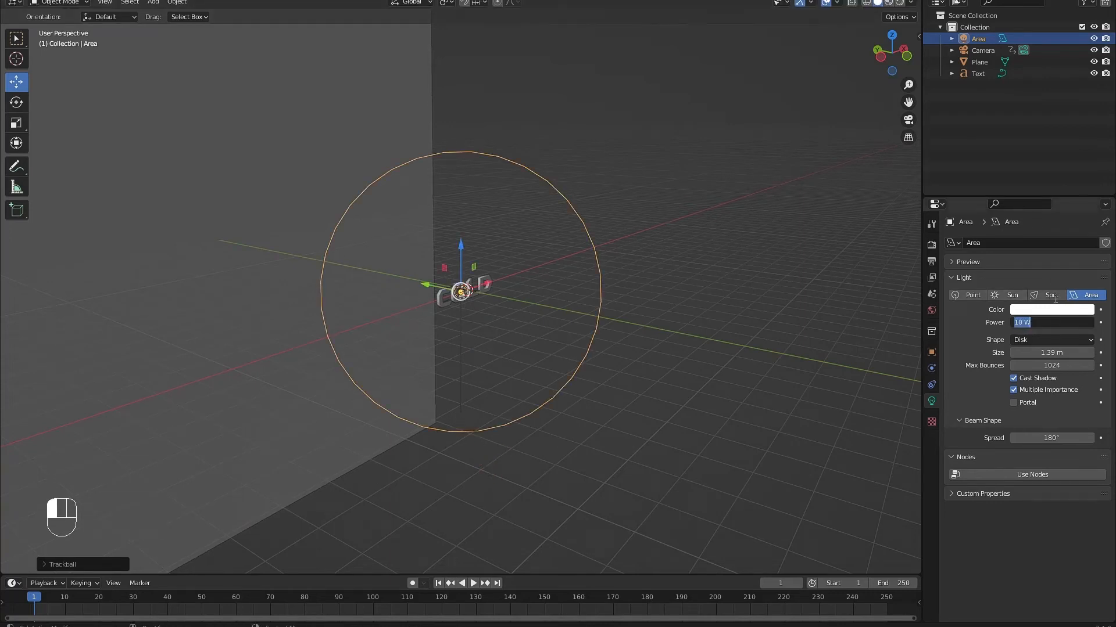
type("5000")
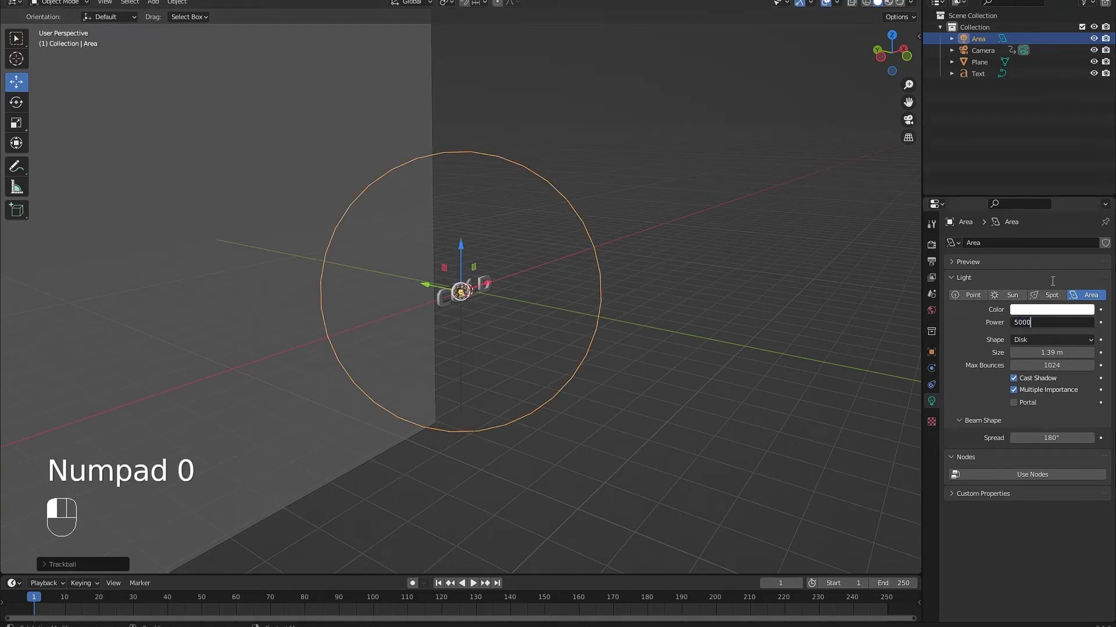
key("Return")
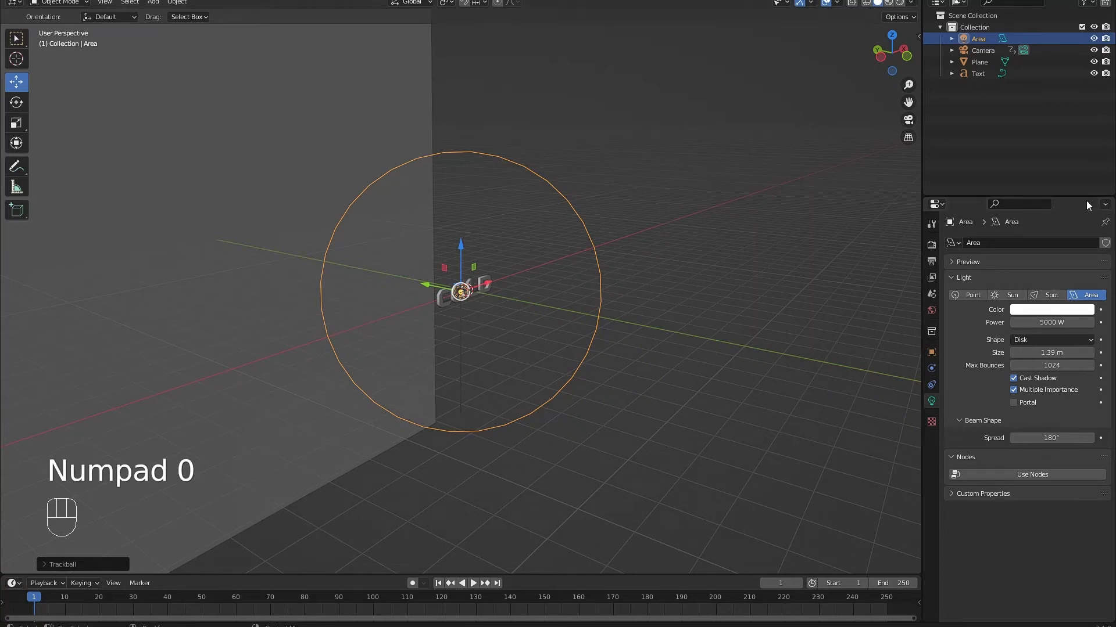
Darken the world background color to black
left_click(931, 310)
left_click(1051, 317)
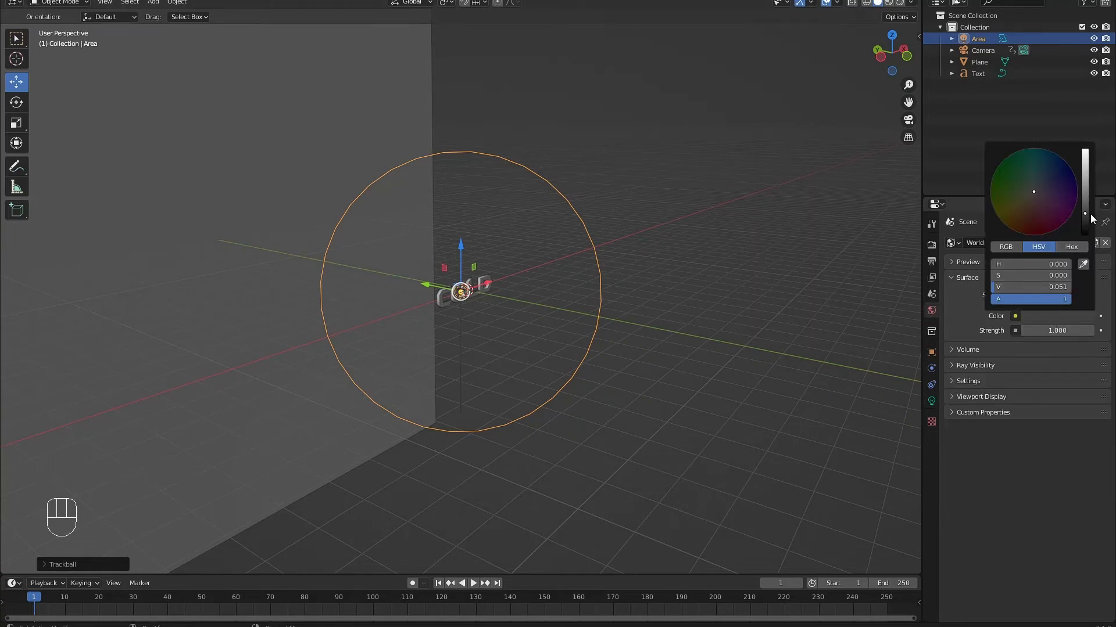
left_click_drag(1085, 215, 1084, 235)
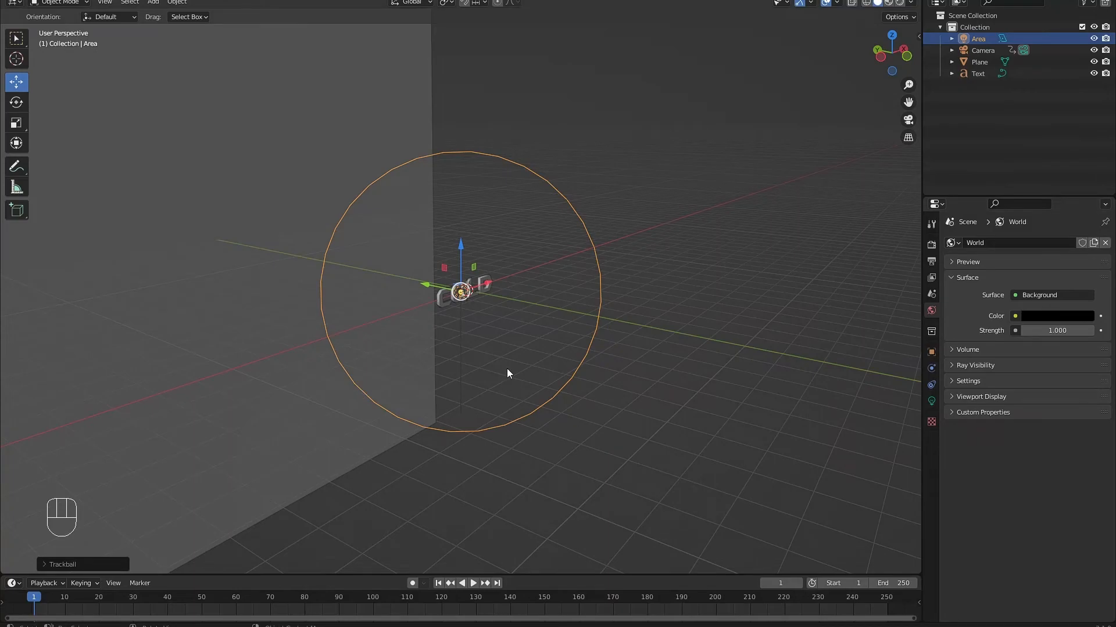
Play the animation from frame 1 to frame 73 through the camera in rendered view to check the lighting
key("KP_0")
key("z")
left_click(471, 288)
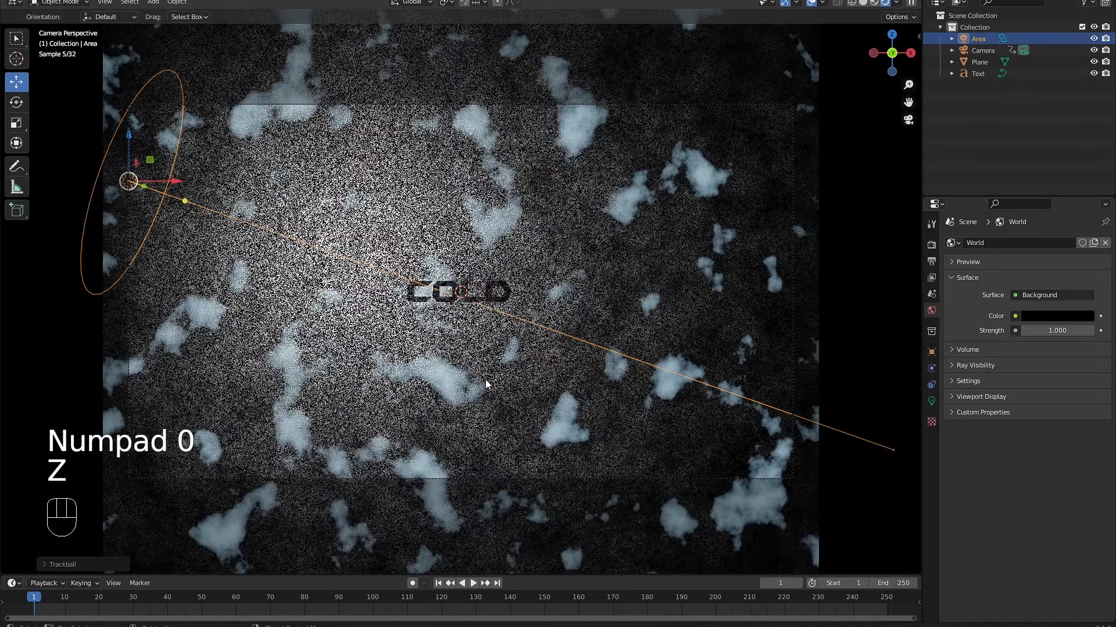
scroll(491, 373, "up", 1)
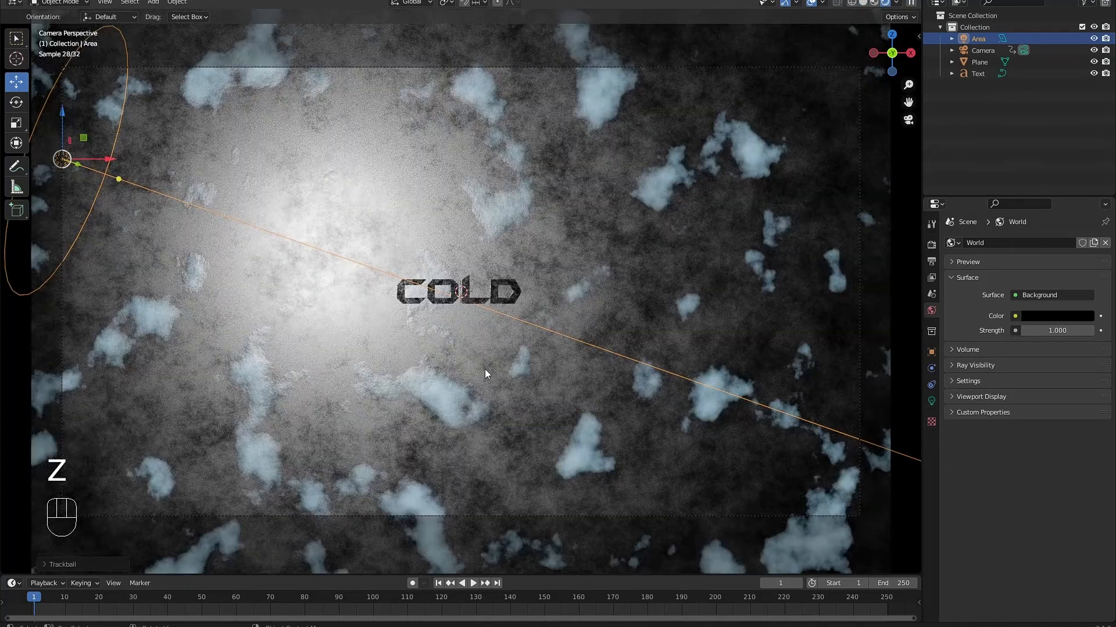
key("space")
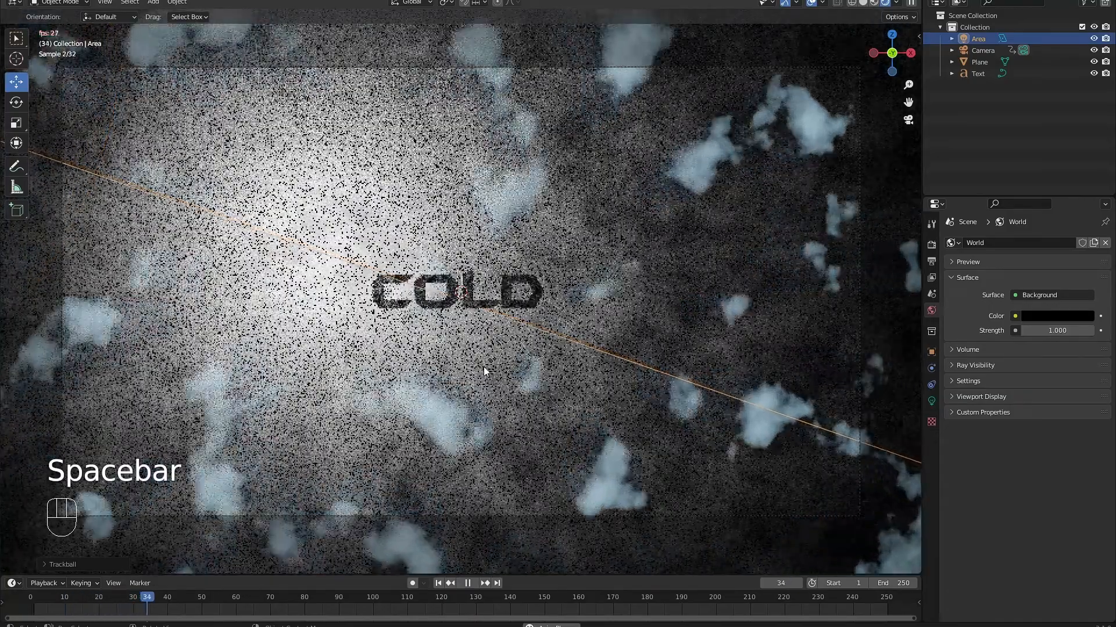
key("space")
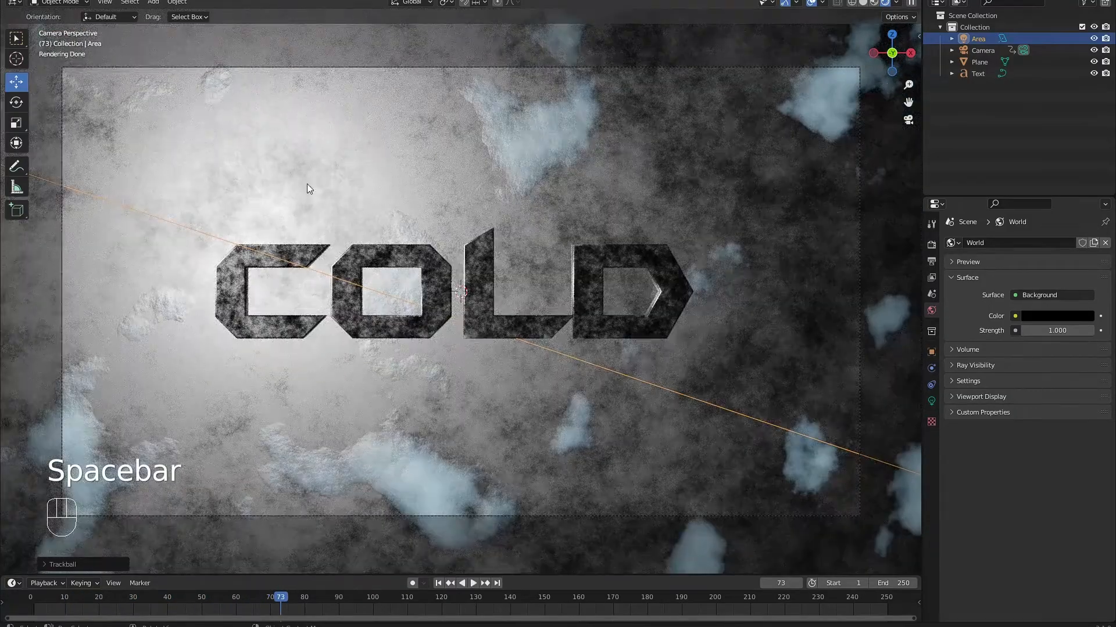
scroll(298, 233, "down", 2)
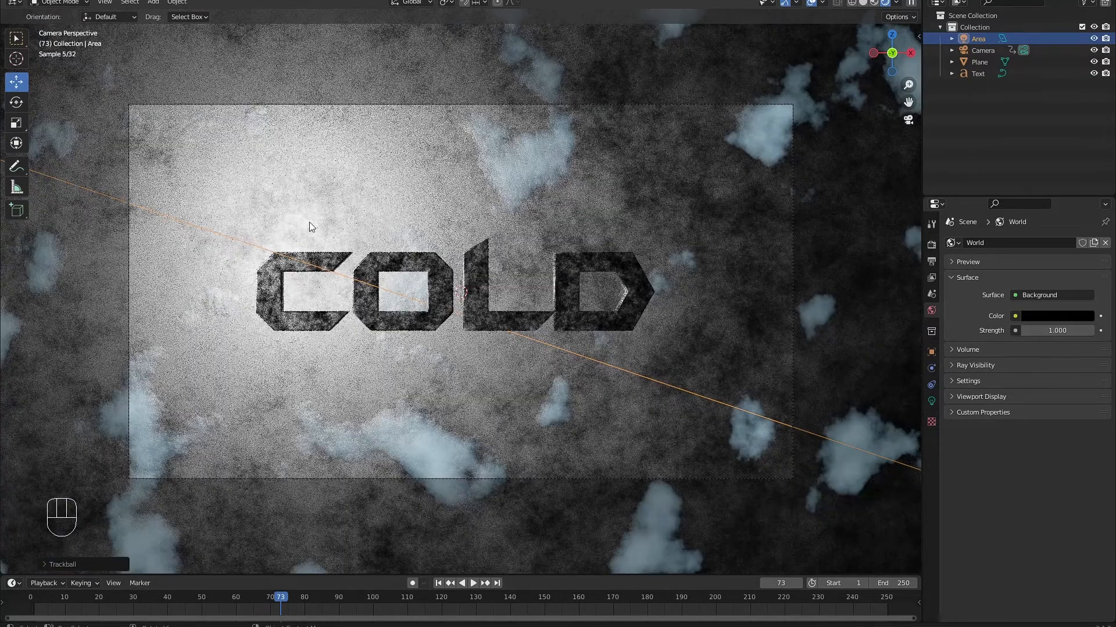
Select the backdrop plane and, in the Shading workspace, show the rendered camera view with scene lights enabled
left_click(337, 173)
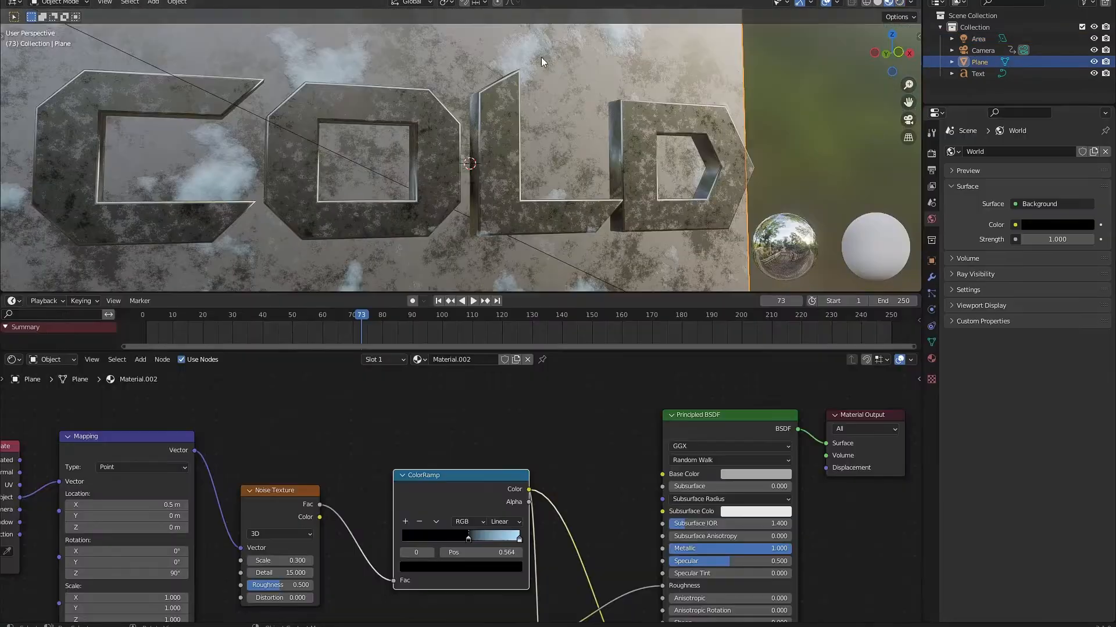
key("KP_Decimal")
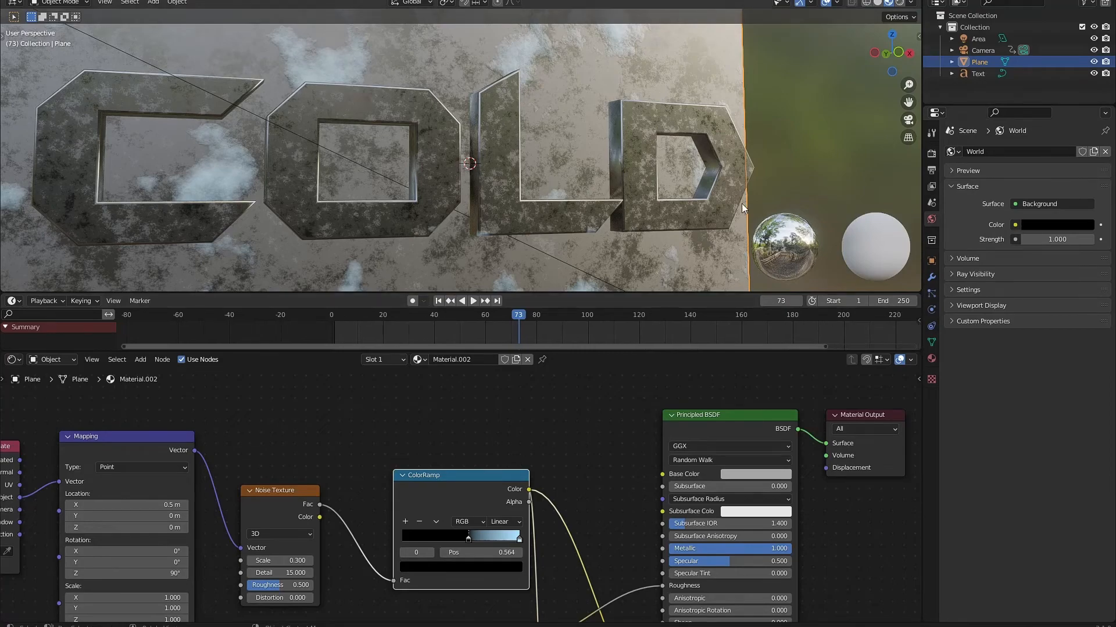
key("KP_0")
key("z")
left_click(521, 114)
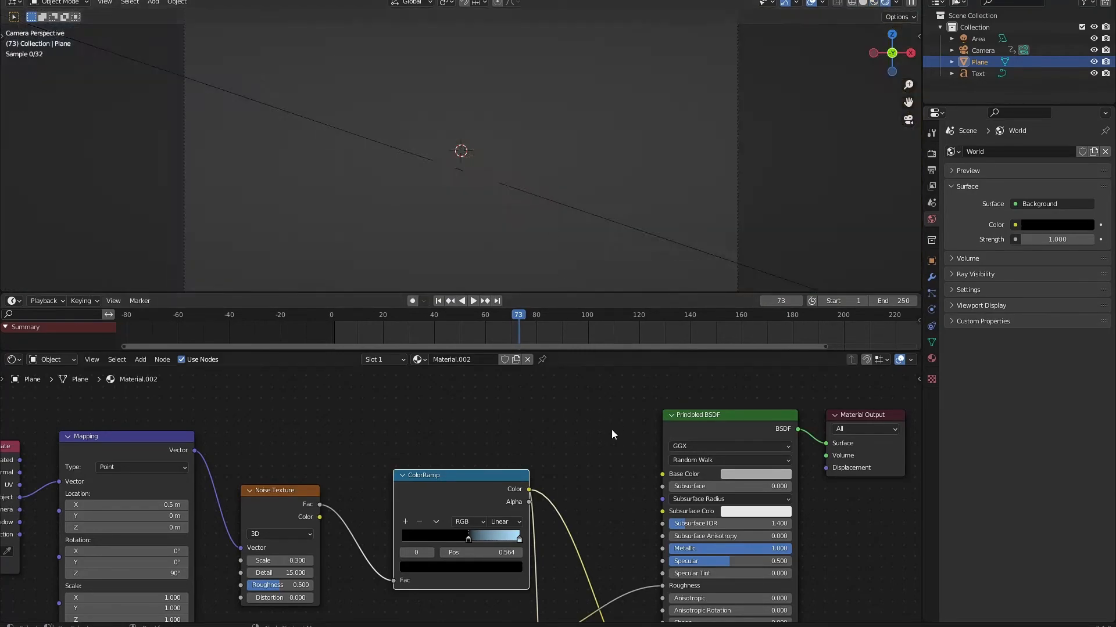
scroll(610, 431, "down", 2)
middle_click_drag(588, 433, 432, 462)
left_click(896, 3)
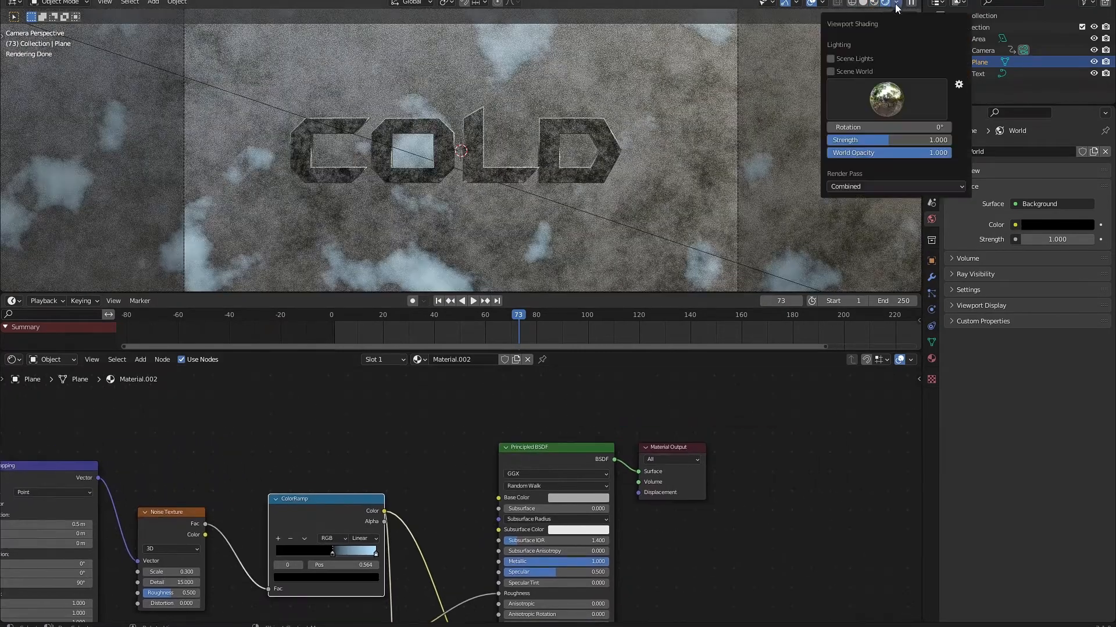
left_click(836, 55)
Darken the Base Color of the backdrop's Principled BSDF to a value of about 0.087
scroll(483, 381, "up", 3)
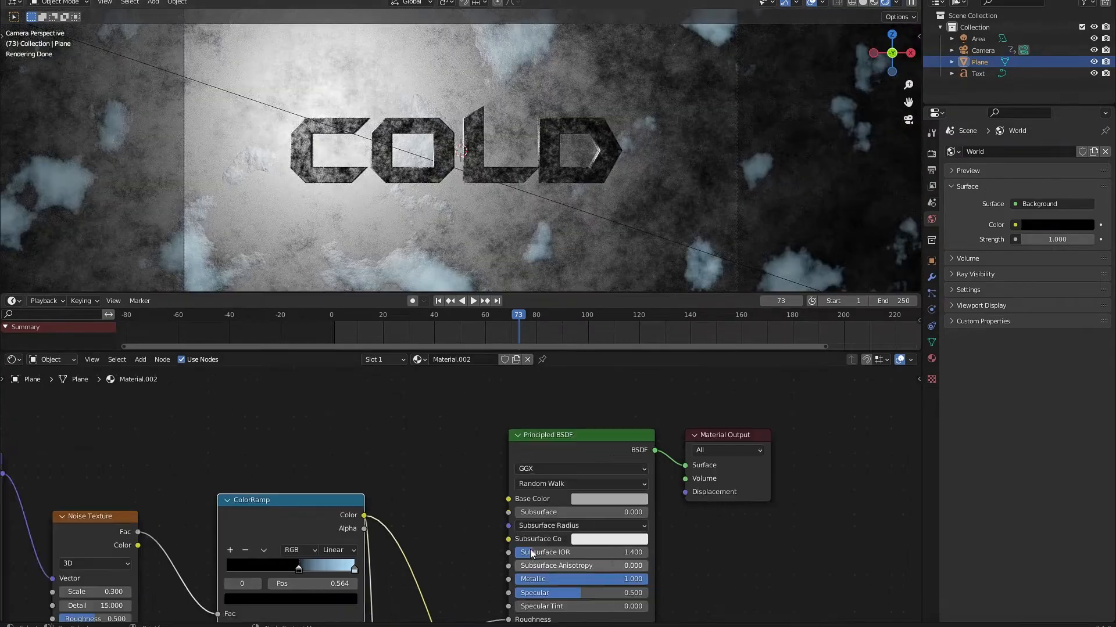
scroll(483, 381, "down", 2)
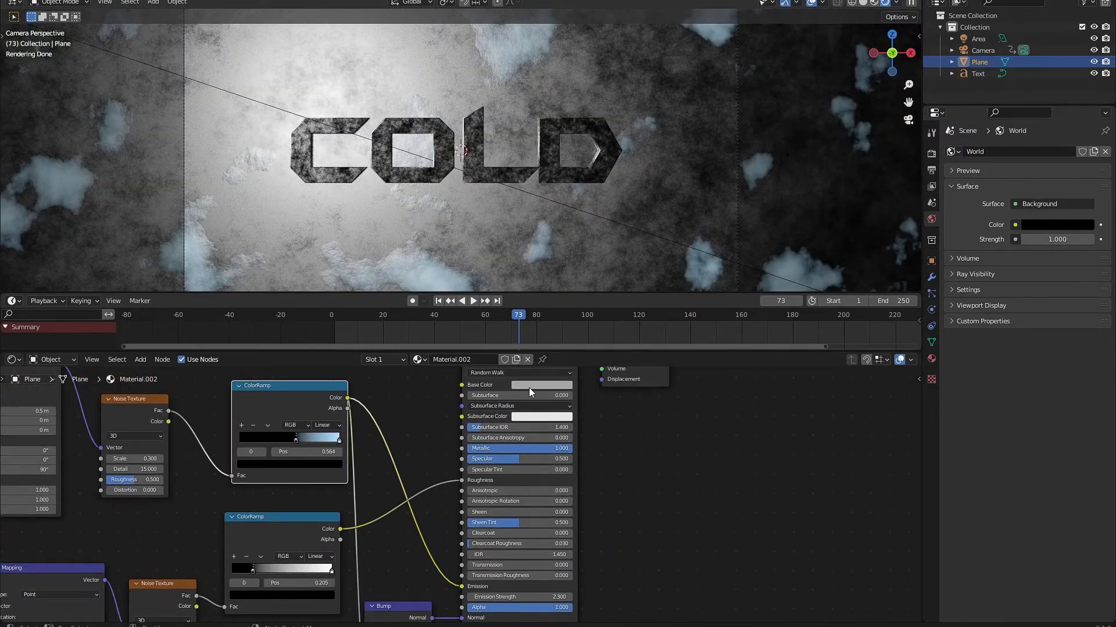
left_click(529, 386)
left_click_drag(592, 288, 593, 294)
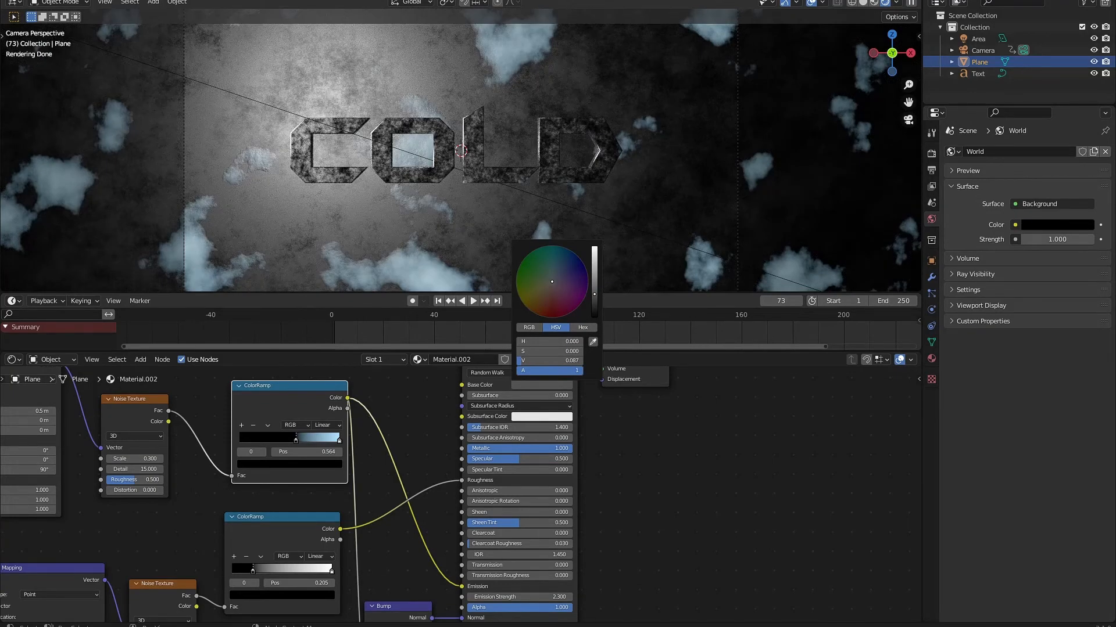
Return to the Layout workspace and switch the viewport to solid shading
scroll(422, 204, "down", 2)
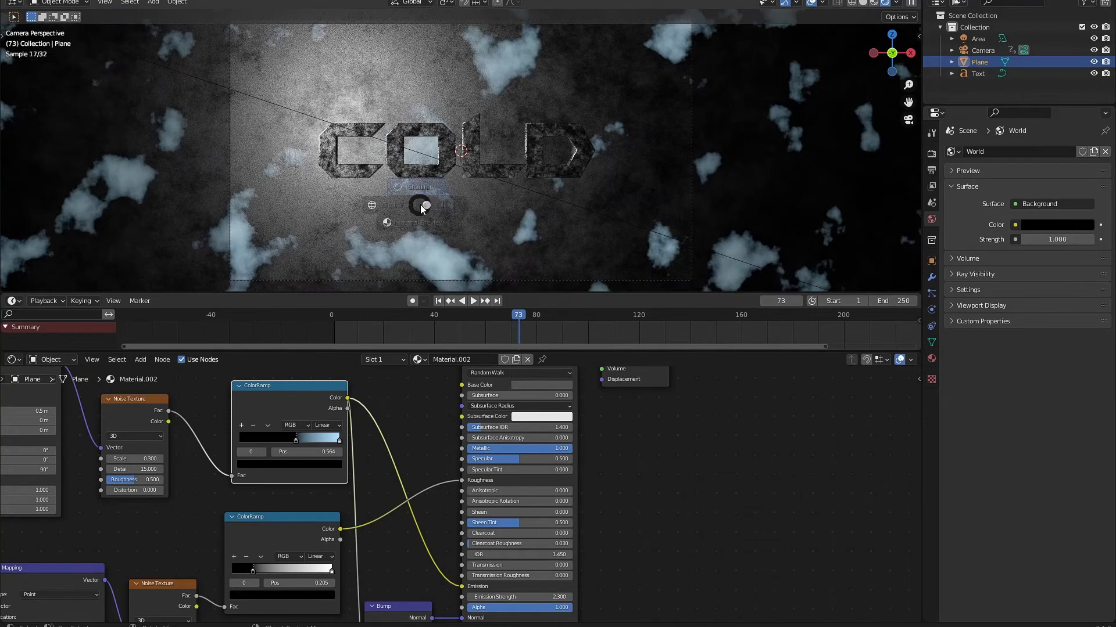
key("z")
key("z")
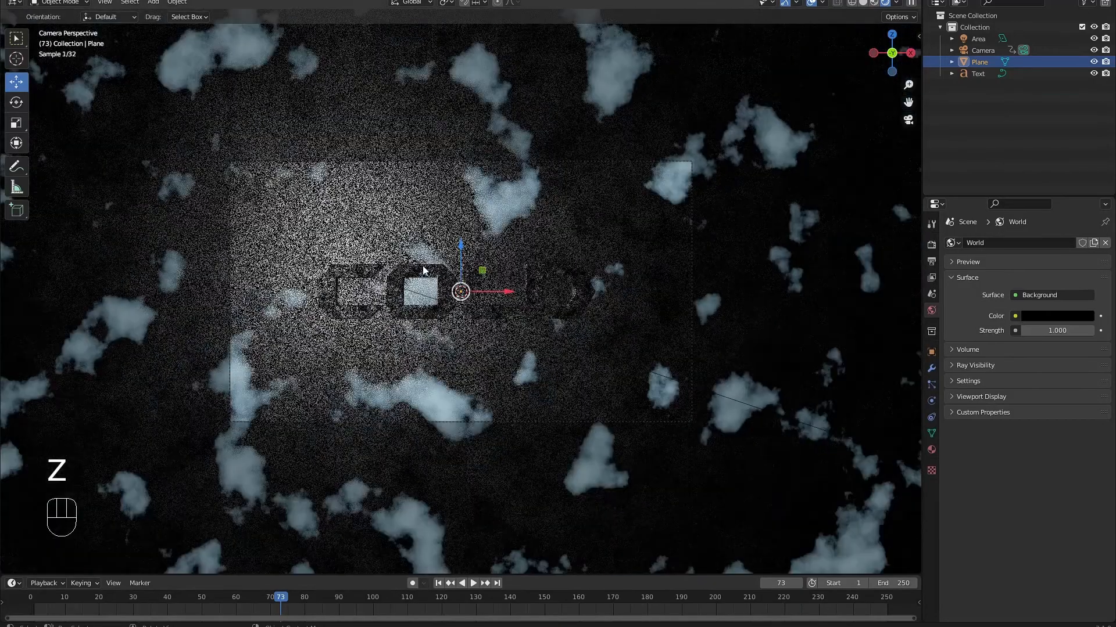
key("z")
left_click(539, 266)
scroll(527, 272, "down", 2)
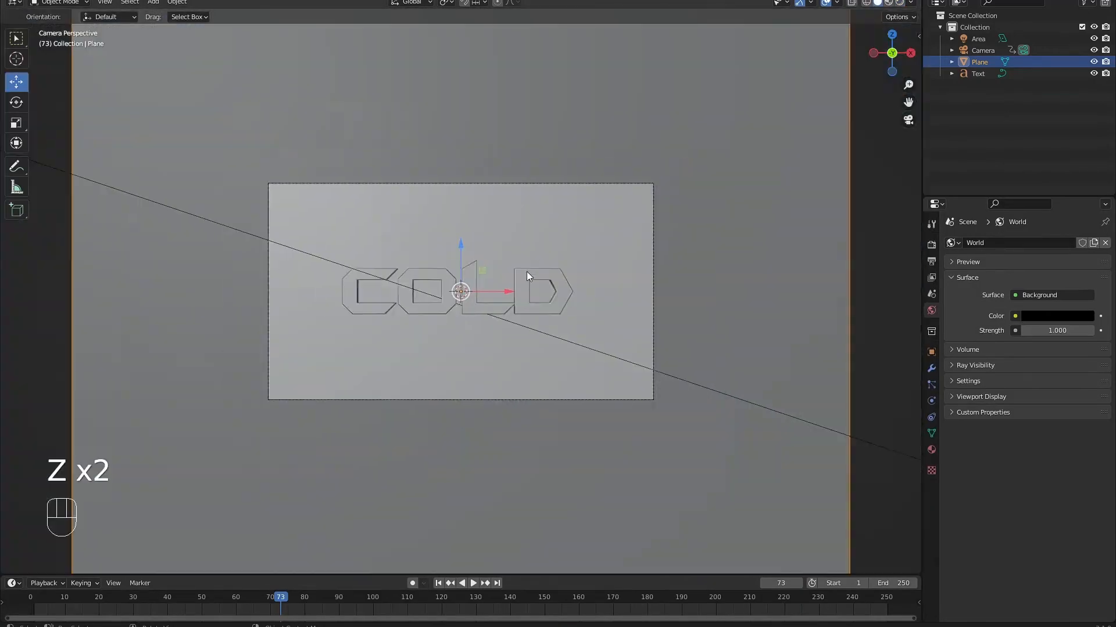
Leave the camera view and duplicate the area light in place
middle_click_drag(527, 274, 538, 308)
scroll(533, 318, "down", 8)
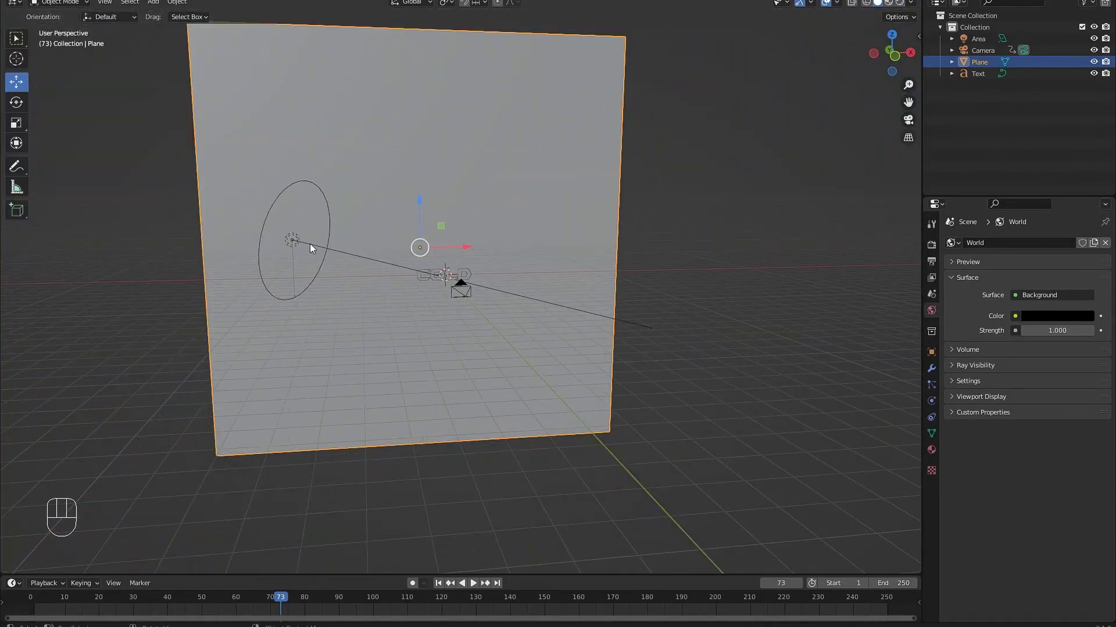
left_click(309, 243)
middle_click_drag(309, 243, 364, 256)
key("shift+d")
right_click(383, 252)
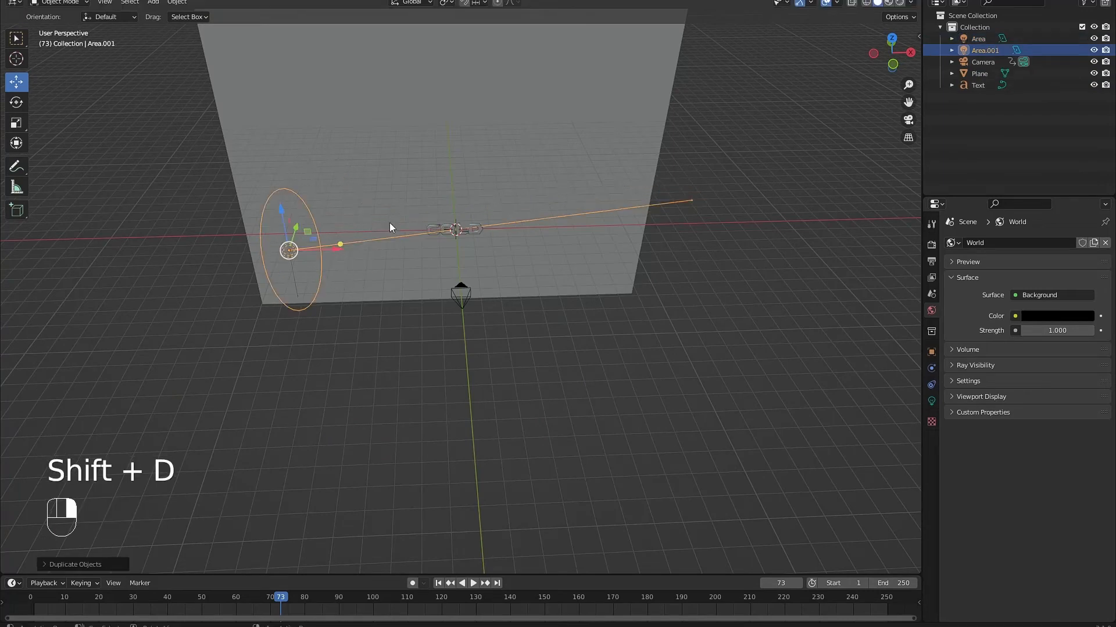
Move the duplicated area light along X to the opposite side of the COLD text and lower it below the text
left_click_drag(323, 250, 727, 264)
middle_click_drag(726, 264, 705, 242)
left_click_drag(692, 244, 663, 436)
middle_click_drag(662, 435, 614, 323)
Rotate the duplicated area light freely with trackball rotation so it aims up toward the COLD text
key("KP_Decimal")
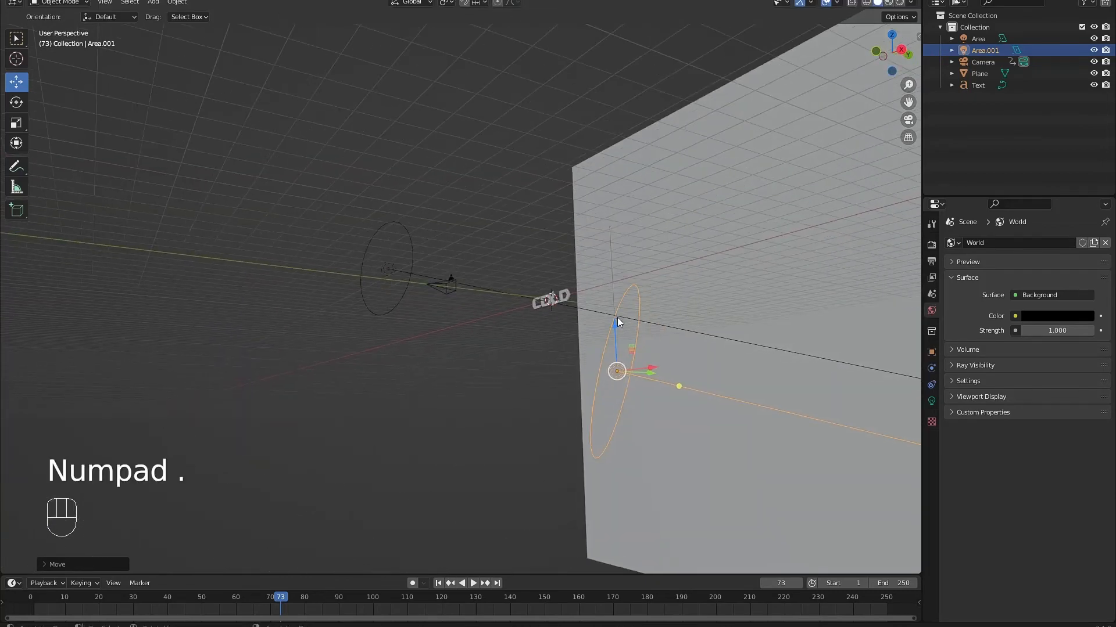
key("r")
key("r")
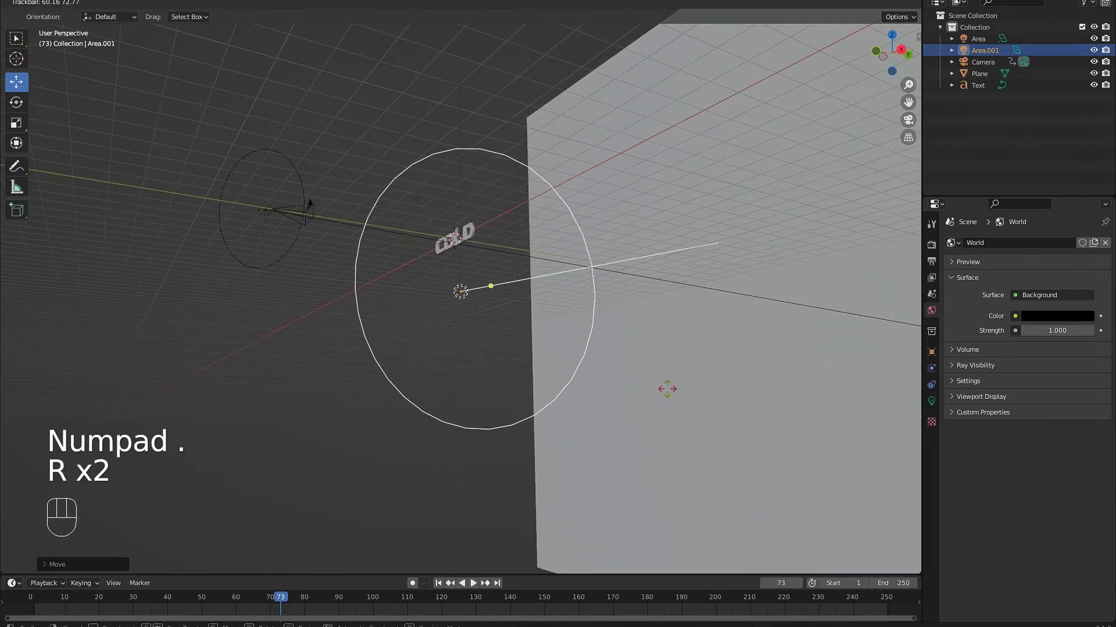
key("shift")
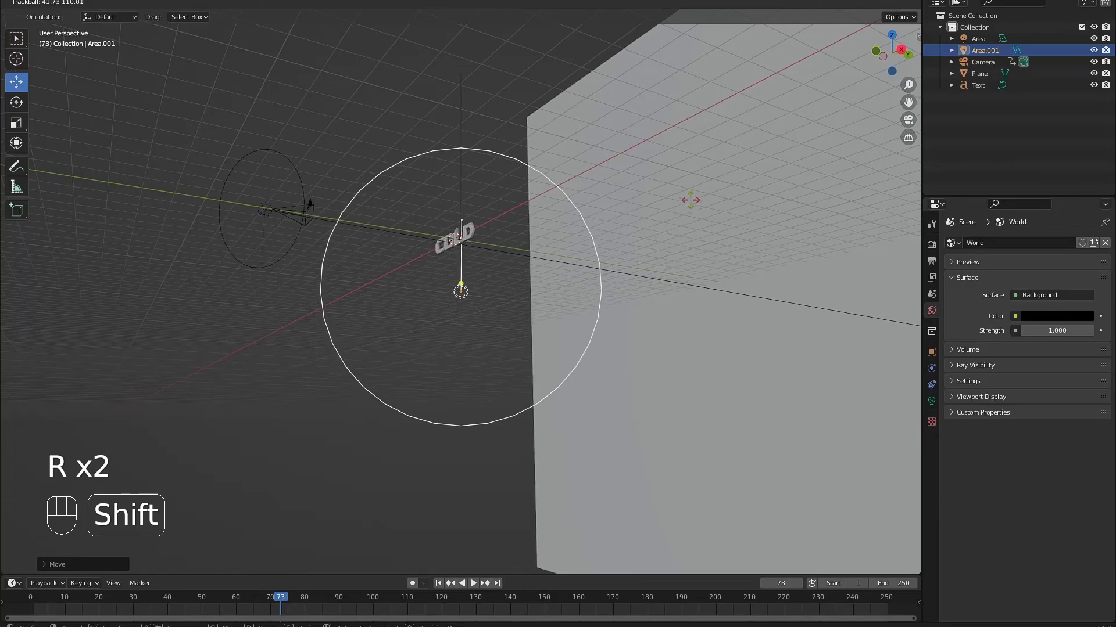
left_click(704, 205)
Show the scene through the camera in rendered shading with gizmos and overlays hidden
key("KP_0")
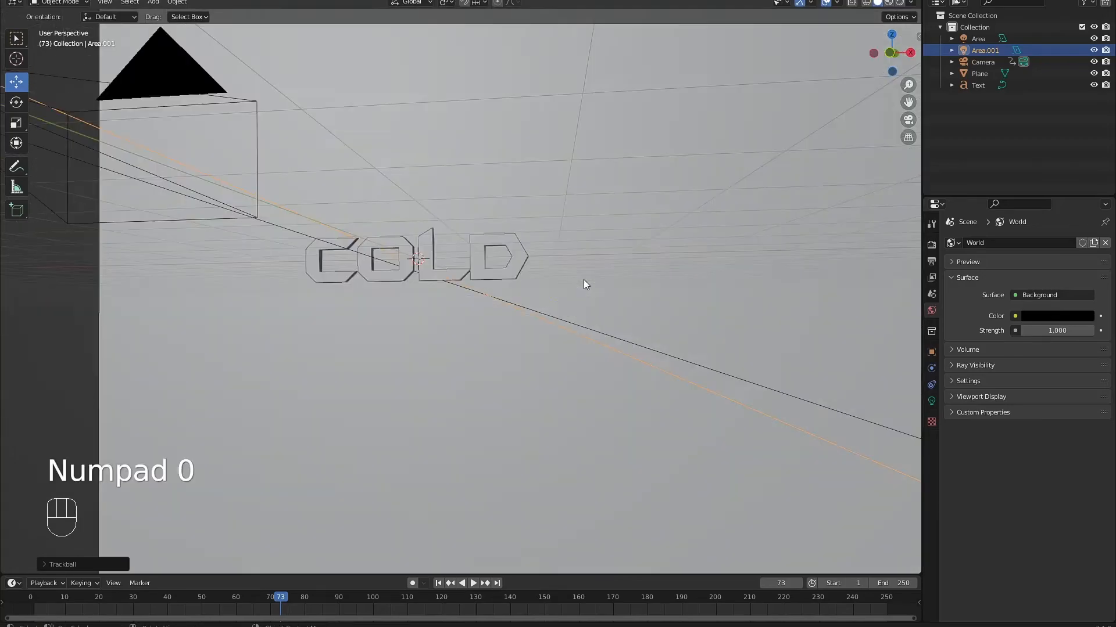
key("z")
left_click(430, 303)
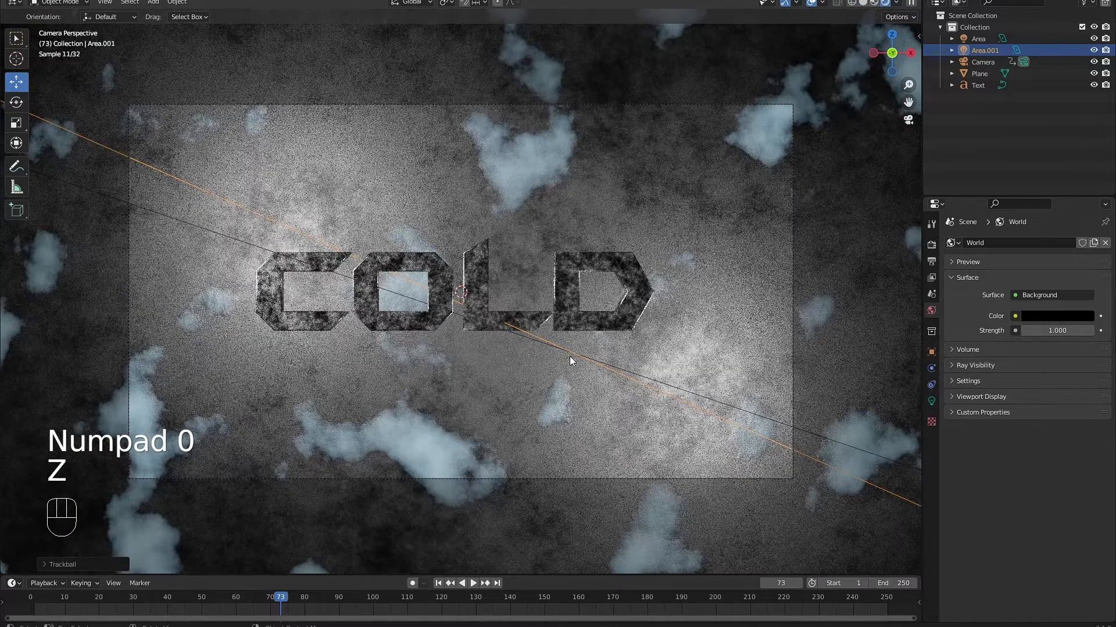
scroll(728, 396, "up", 1)
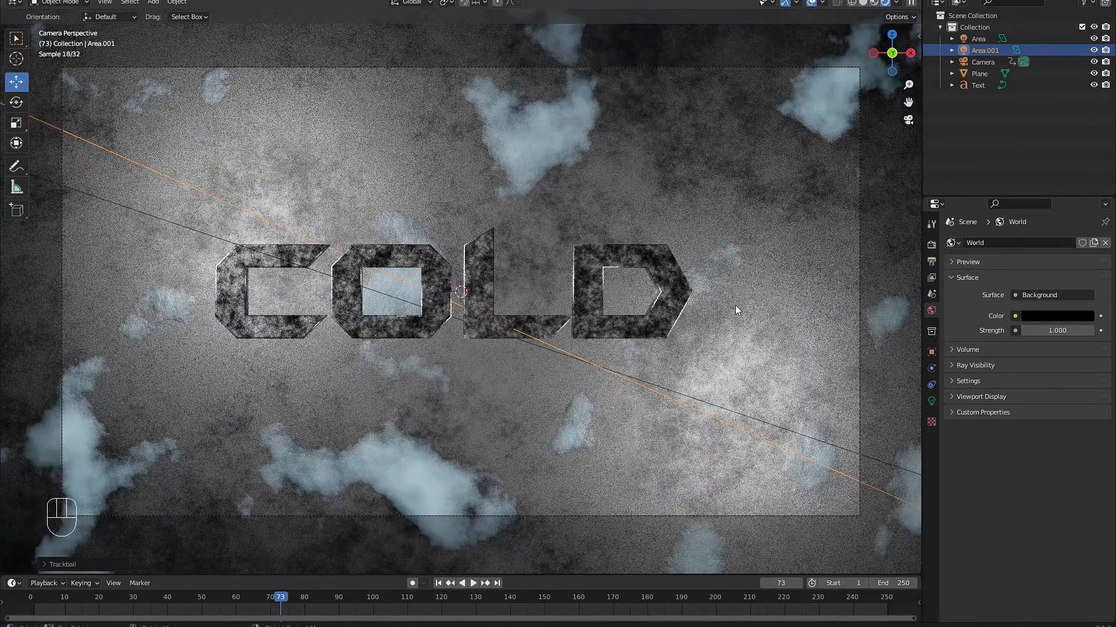
left_click(785, 3)
left_click(811, 3)
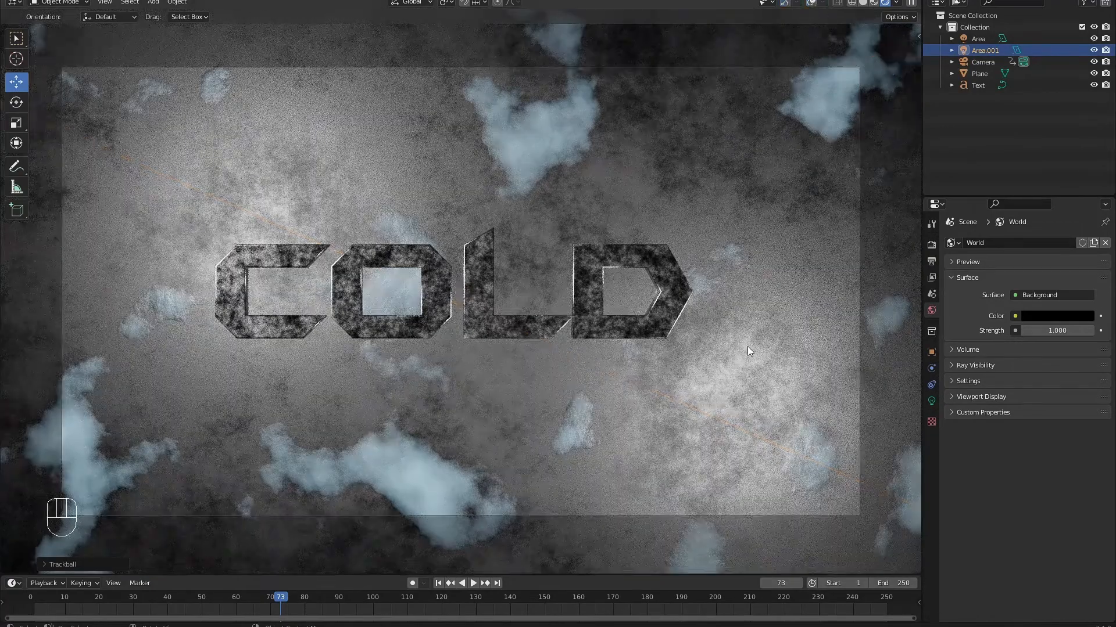
Play the animation from frame 73 to frame 148 to check the frost growth and the two-light setup
key("space")
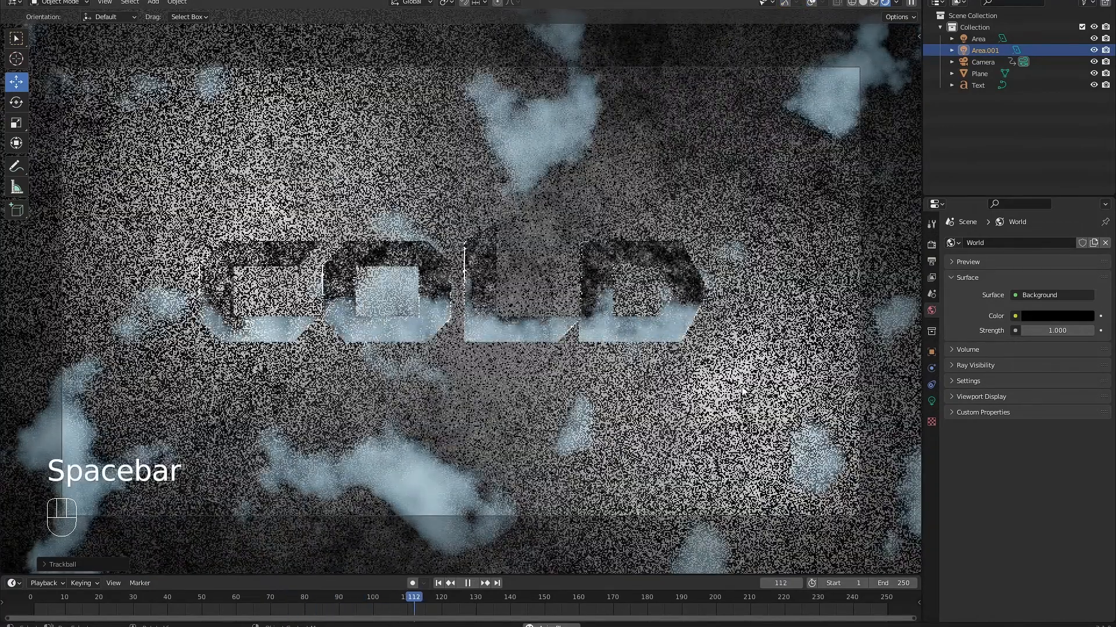
key("space")
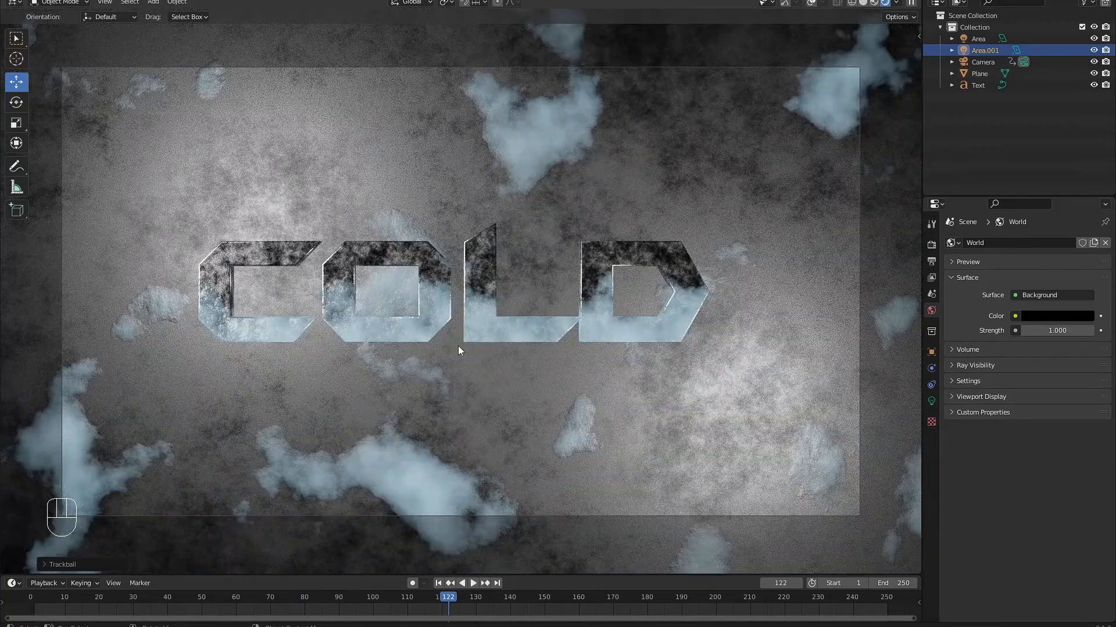
key("space")
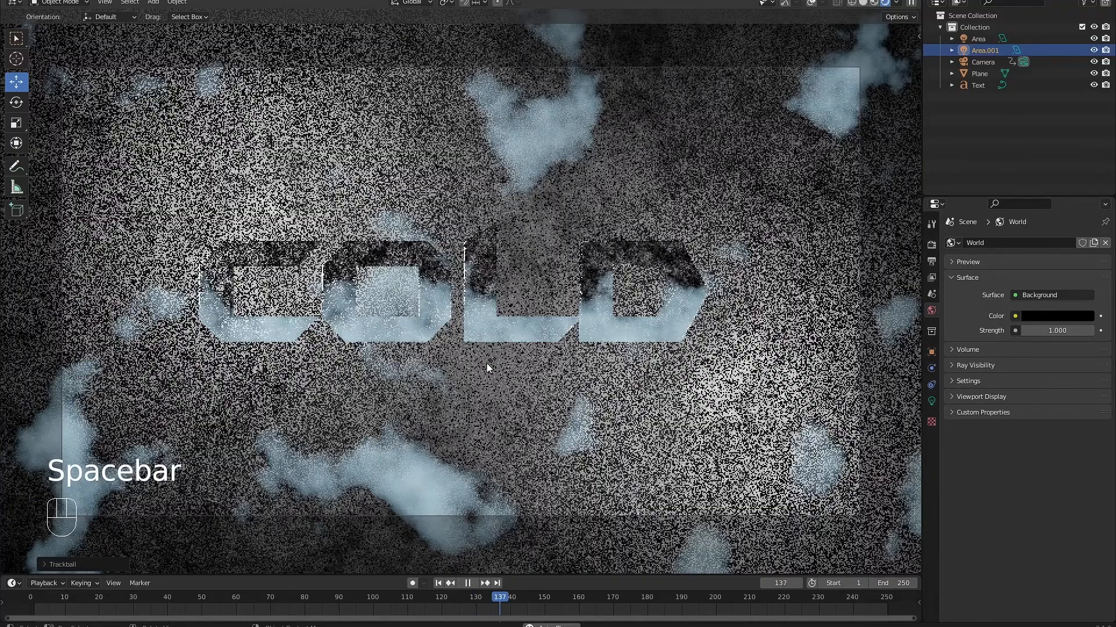
key("space")
Set the animation's end frame to 160 and play back the shortened range
left_click(903, 584)
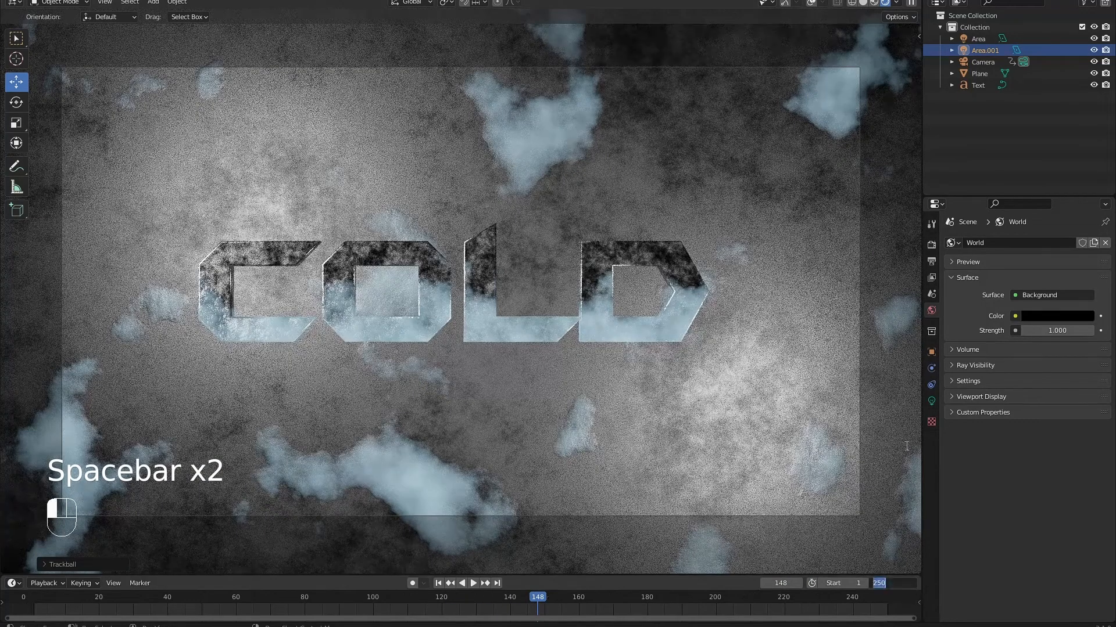
type("160")
key("Return")
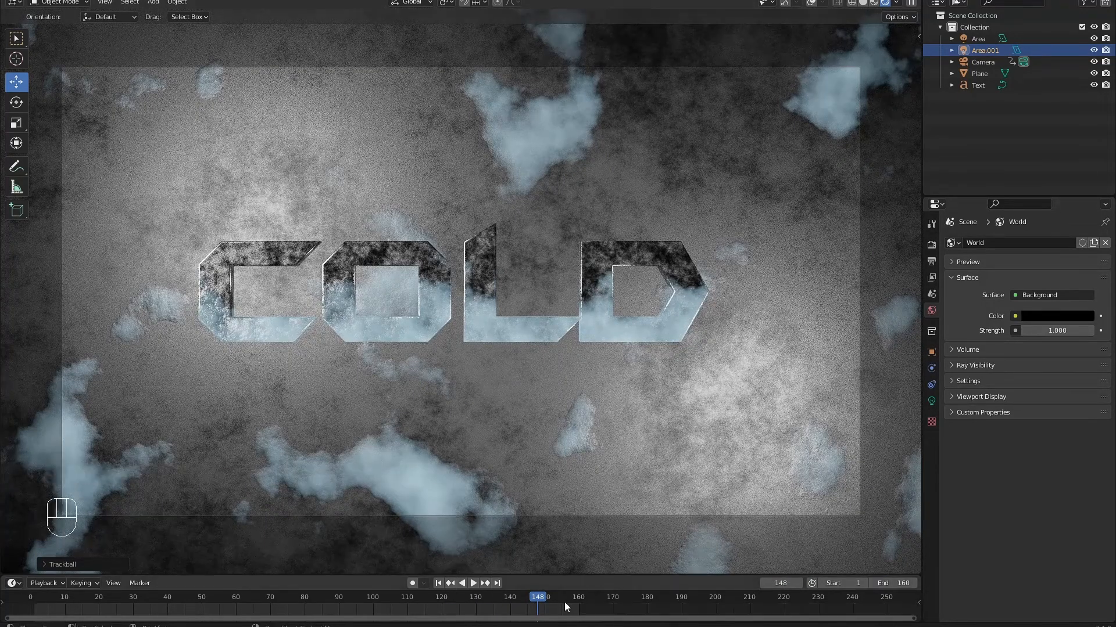
key("space")
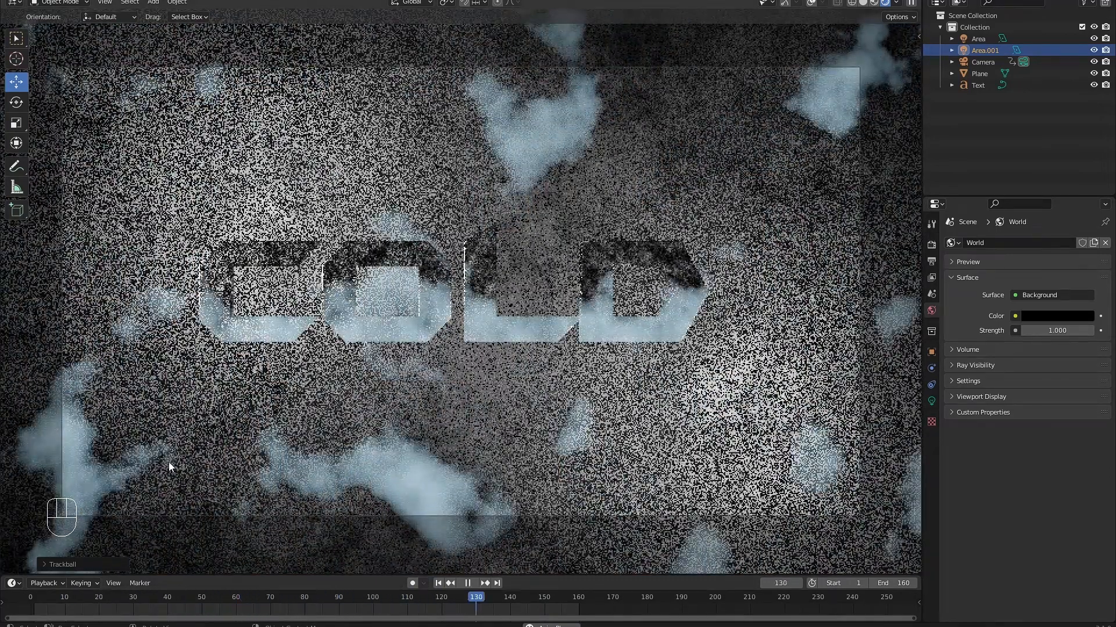
key("space")
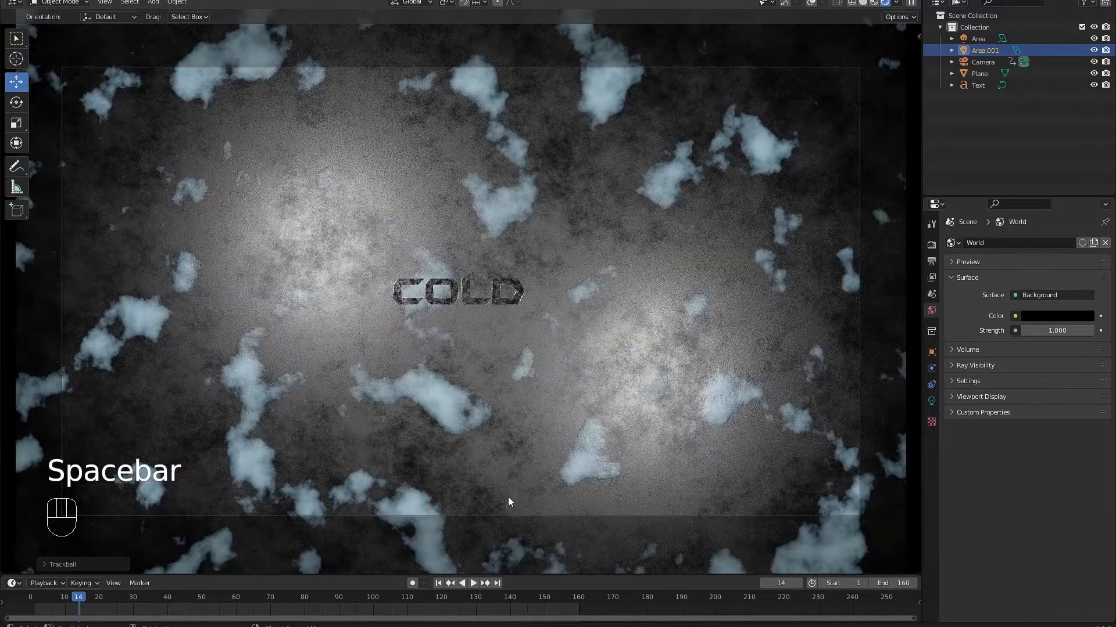
Open the scene's output settings and view the folder browser for the render output path without choosing a folder
left_click(931, 246)
left_click(932, 262)
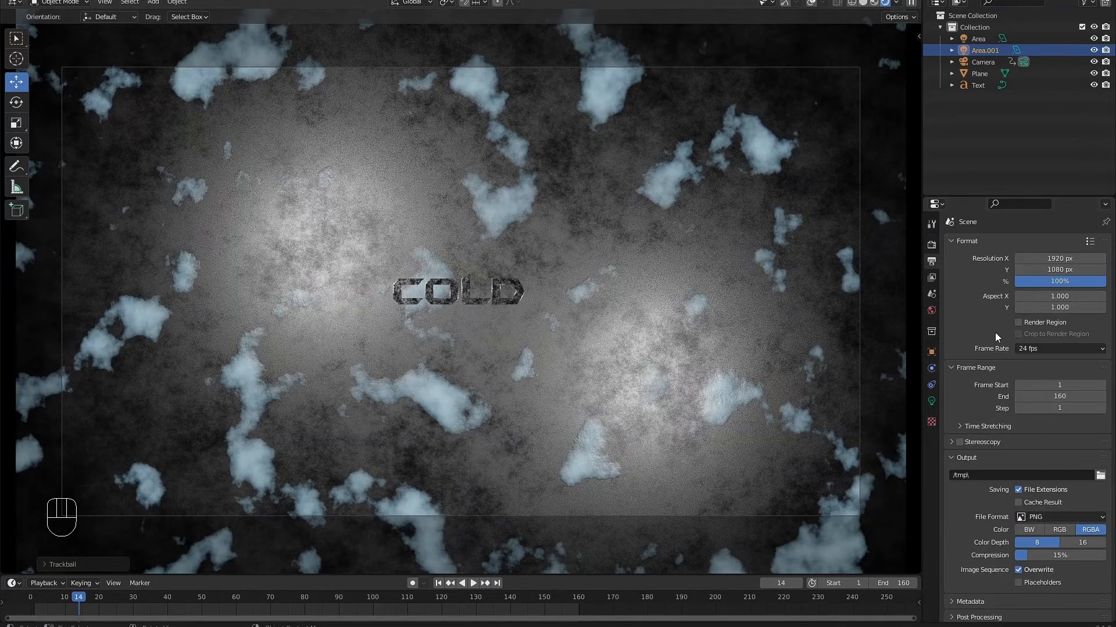
left_click(1100, 475)
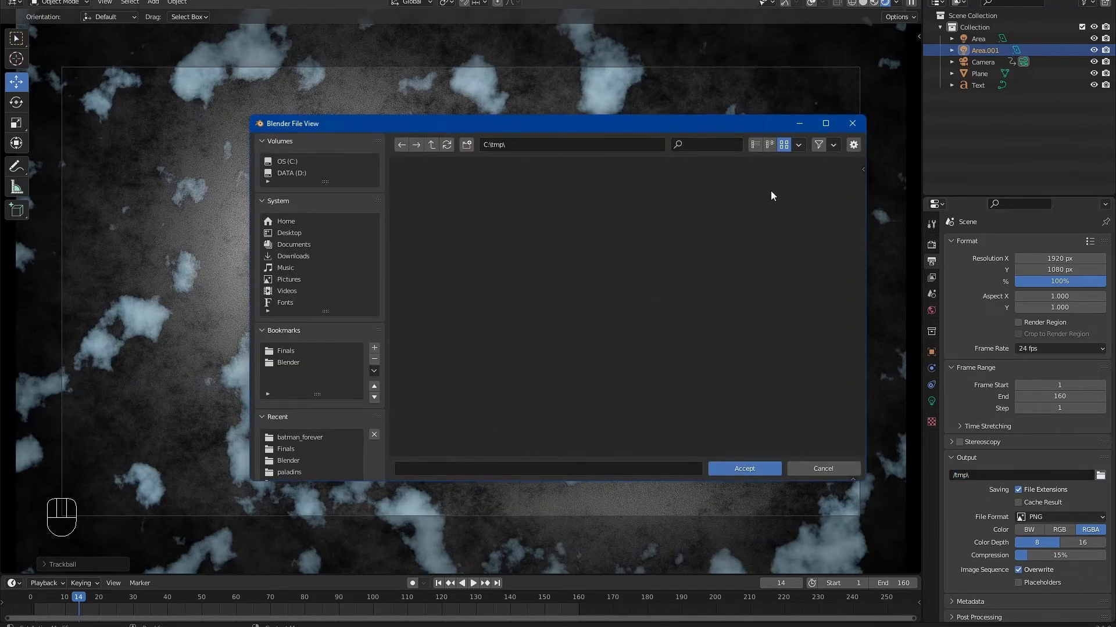
left_click(851, 124)
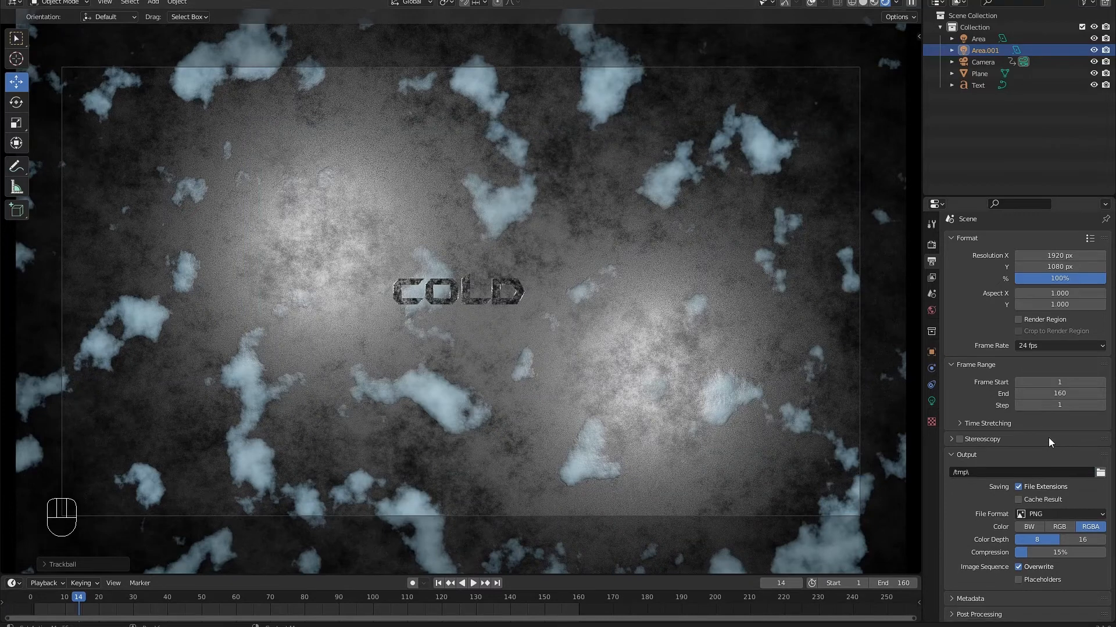
Set the output file format to FFmpeg Video with an MPEG-4 container
left_click(1051, 513)
left_click(1058, 574)
left_click(1028, 548)
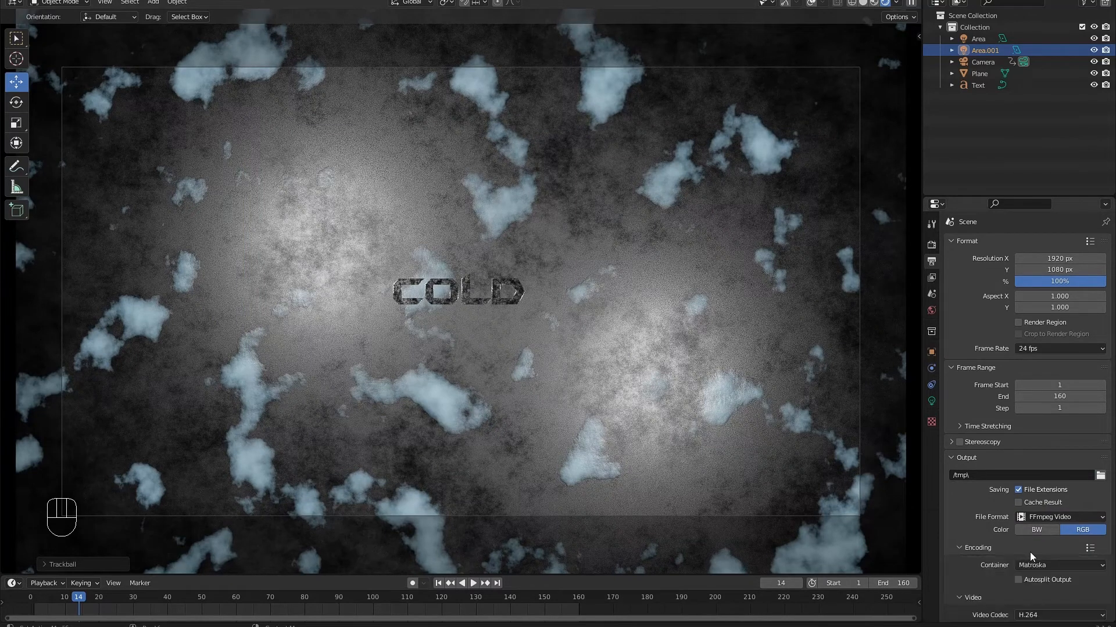
scroll(1037, 546, "down", 1)
left_click(1047, 541)
left_click(1047, 507)
Set the video output quality to Perceptually Lossless
scroll(1034, 529, "down", 3)
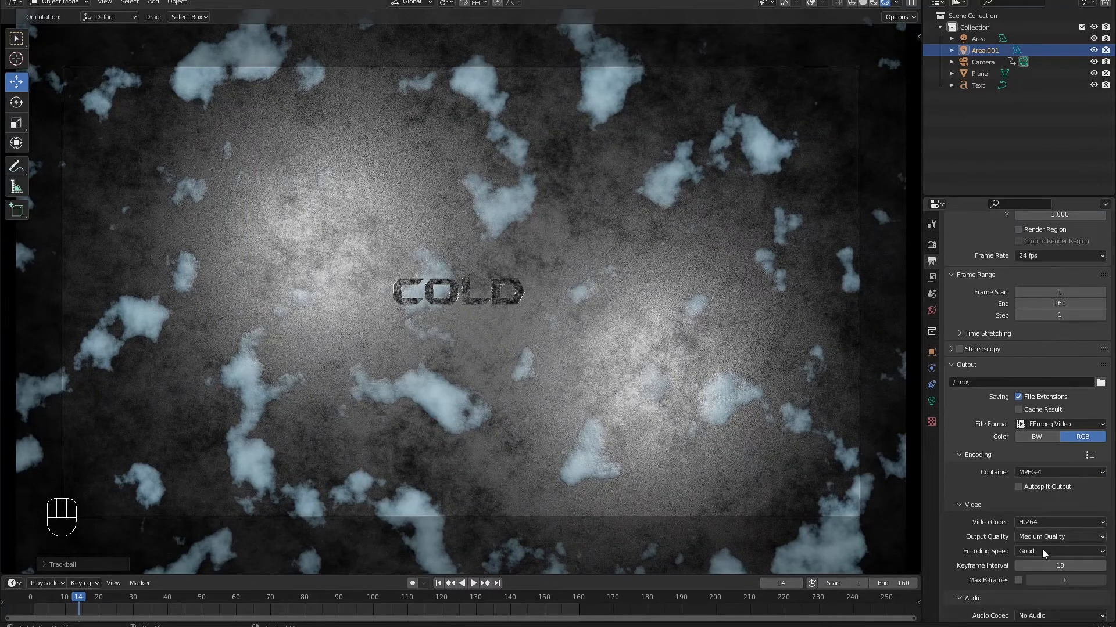
left_click(1040, 539)
left_click(1044, 499)
Locate the Render Animation command without starting the render
scroll(1031, 541, "up", 3)
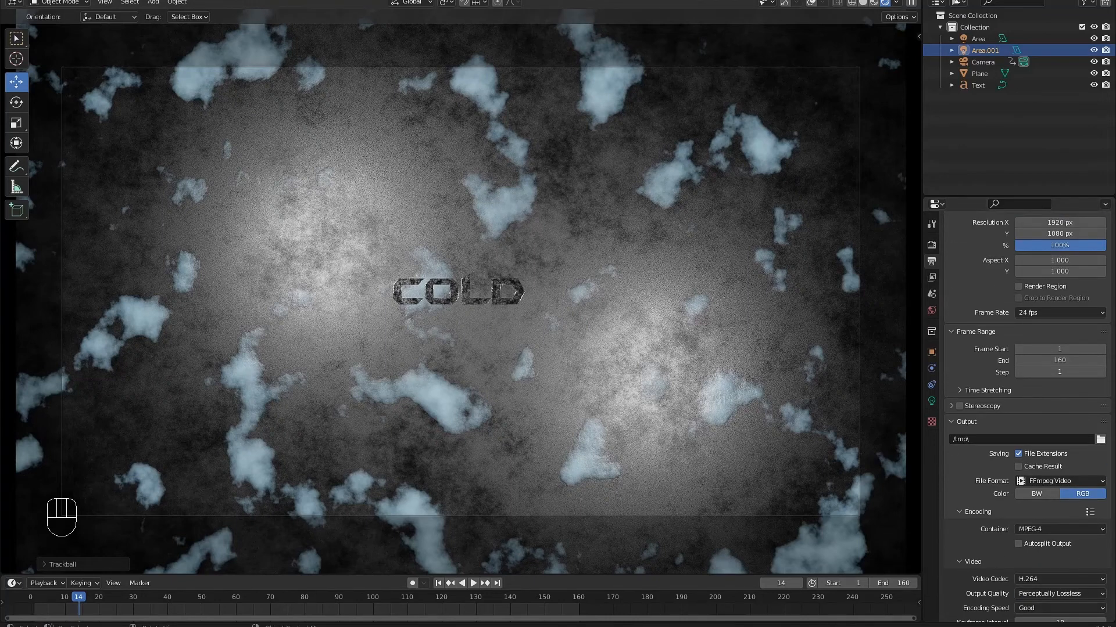
left_click(71, 0)
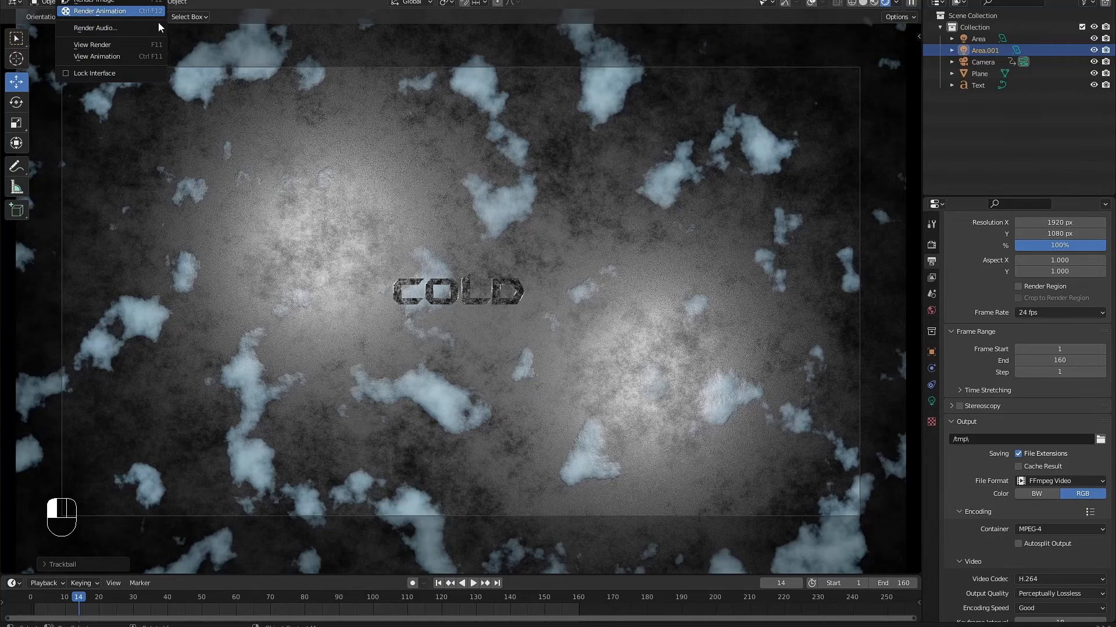
key("alt")
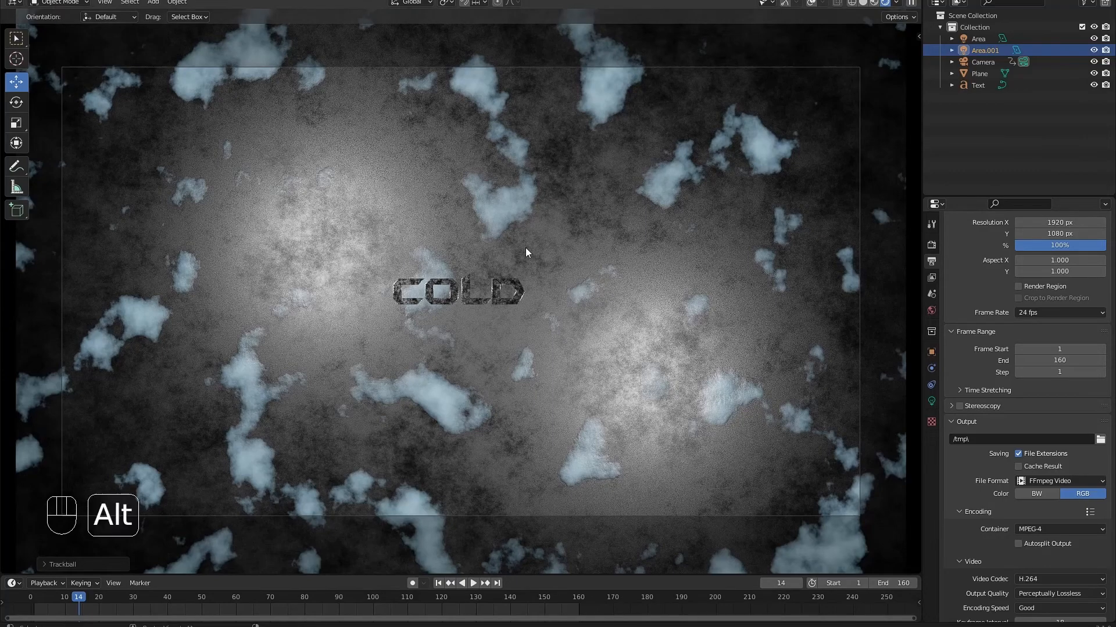